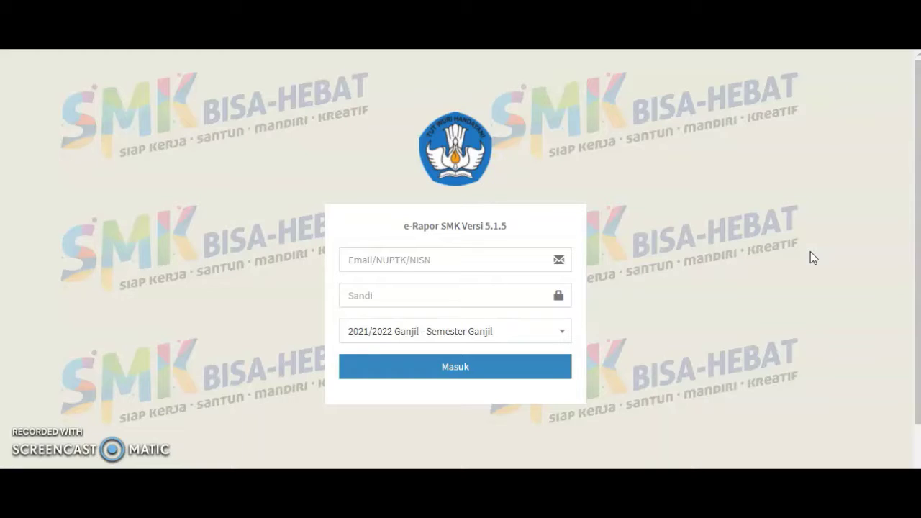
Check the computer's Wi-Fi connection in the list of available networks, then close the list
click(774, 229)
click(828, 468)
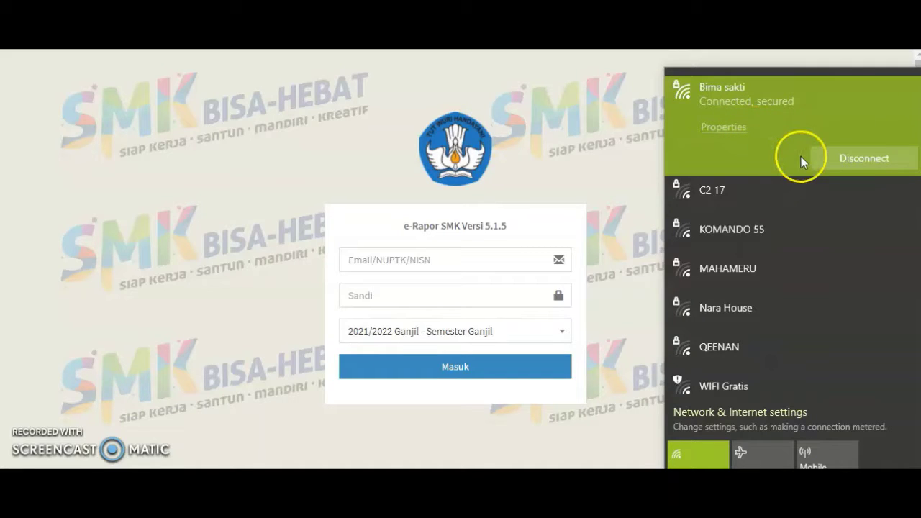
click(628, 157)
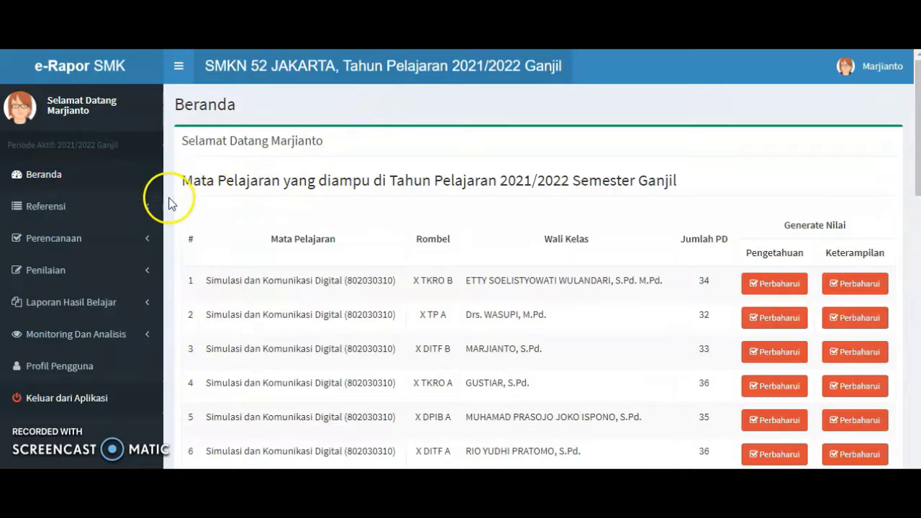
Examine the subjects taught and their class groups on the Beranda page
click(49, 175)
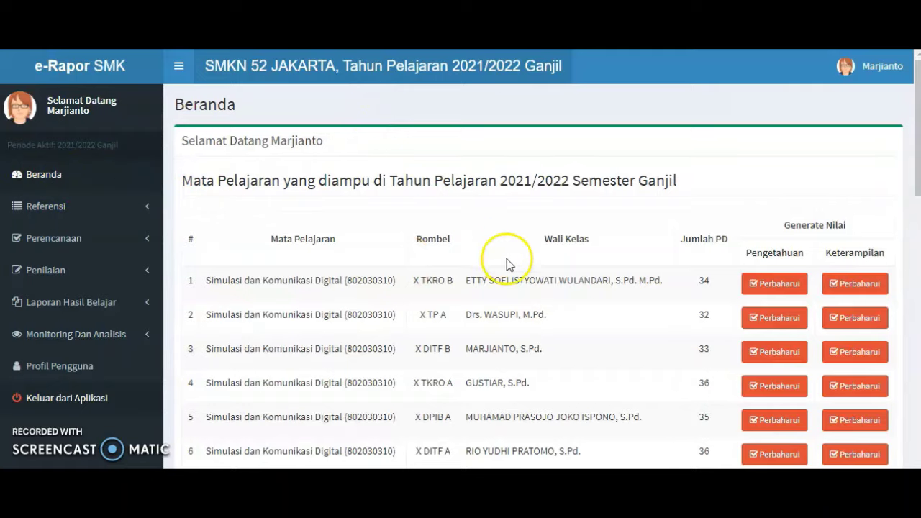
scroll(498, 248, down, 1)
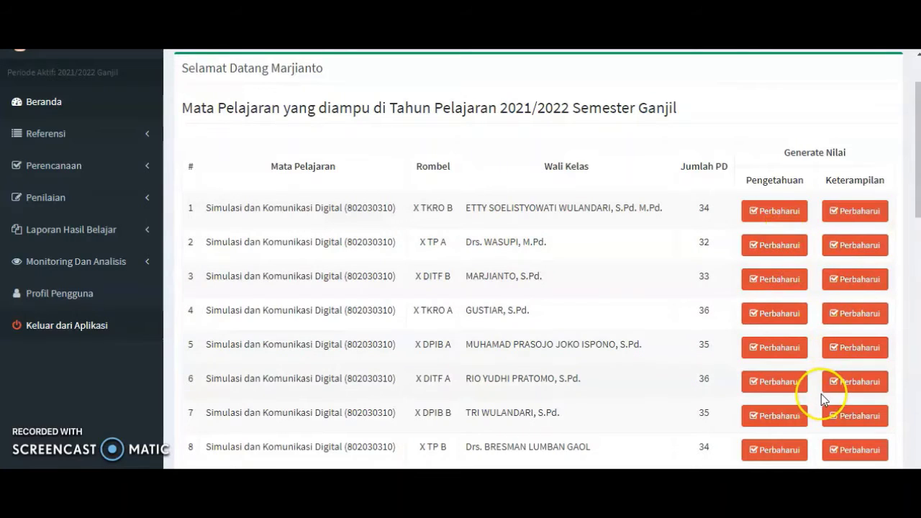
scroll(821, 393, down, 1)
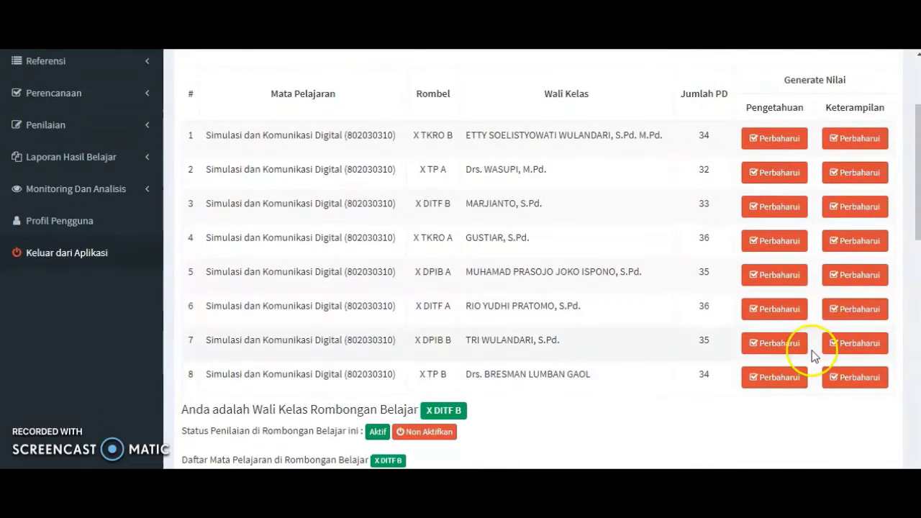
scroll(738, 295, up, 2)
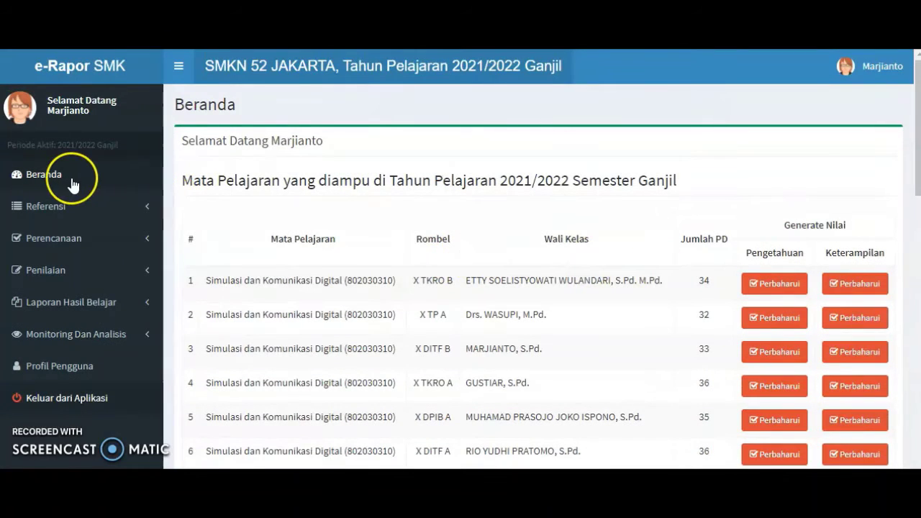
Open the Rekap Nilai page under Monitoring Dan Analisis and dismiss the translation pop-up
click(65, 338)
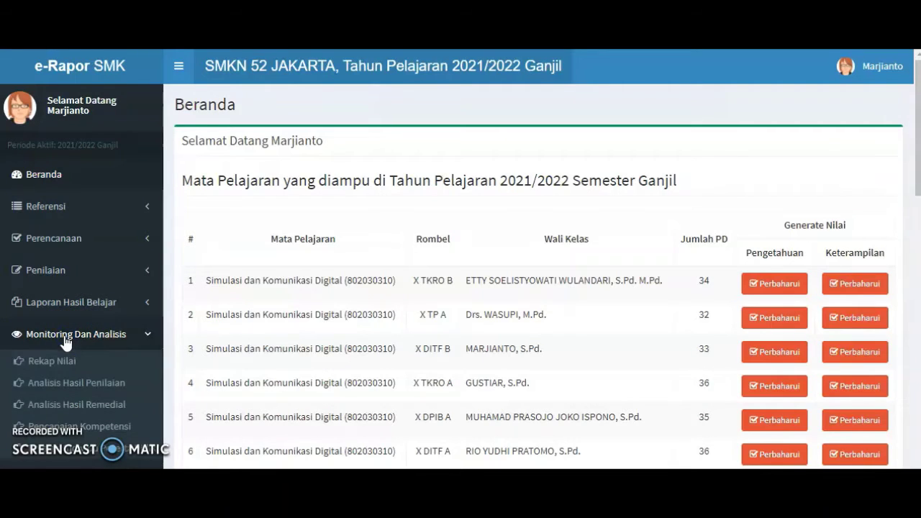
scroll(65, 341, down, 3)
click(65, 218)
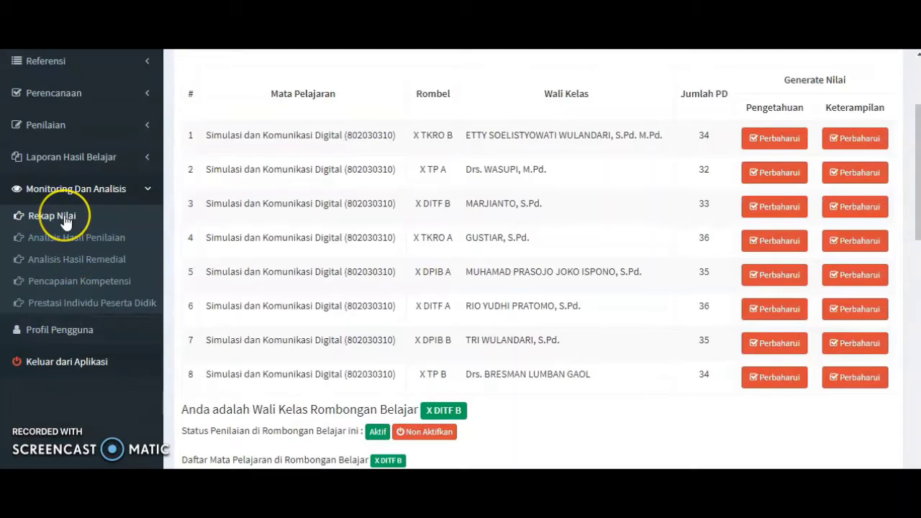
click(68, 241)
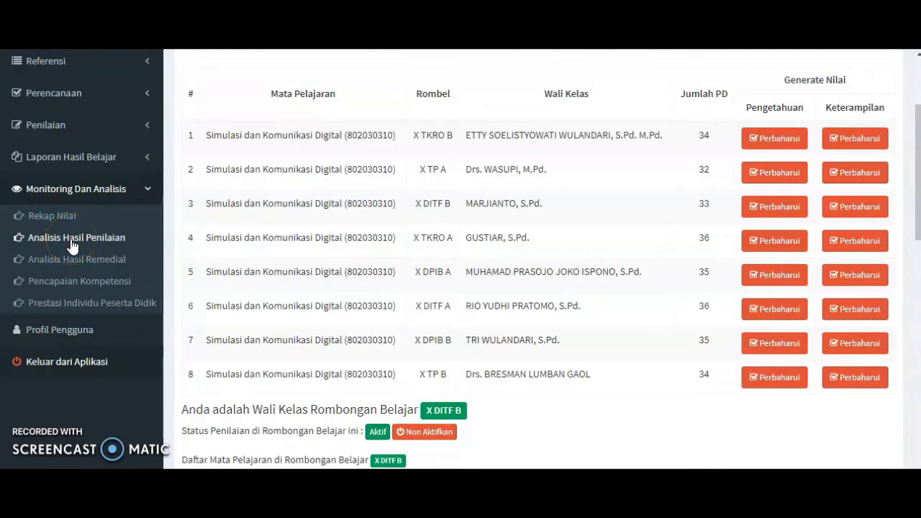
click(74, 263)
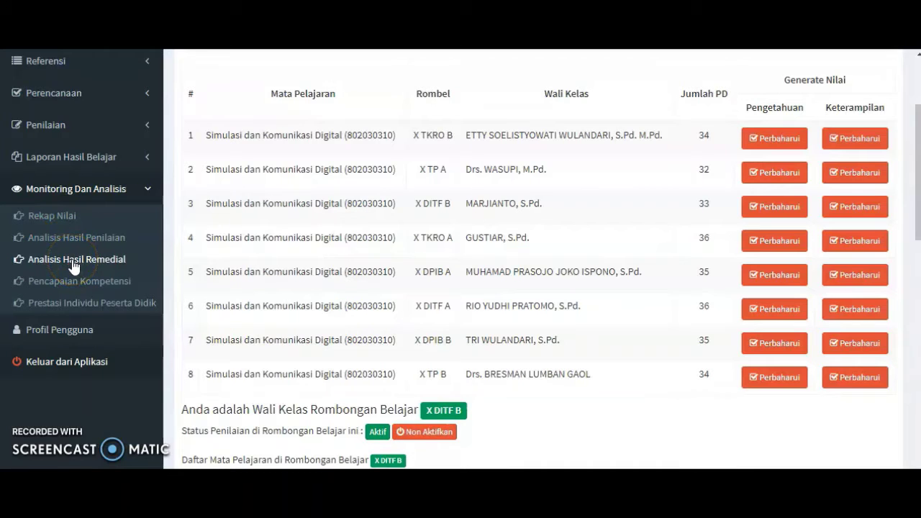
click(75, 283)
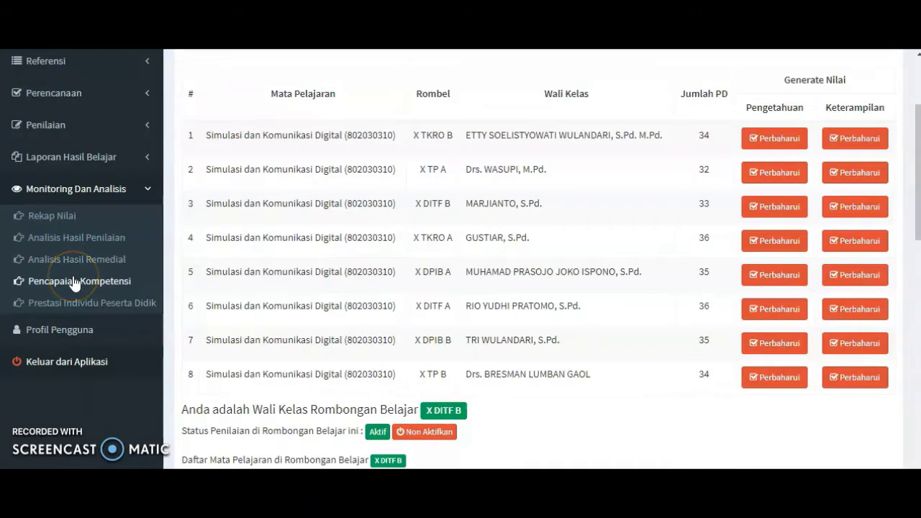
click(77, 303)
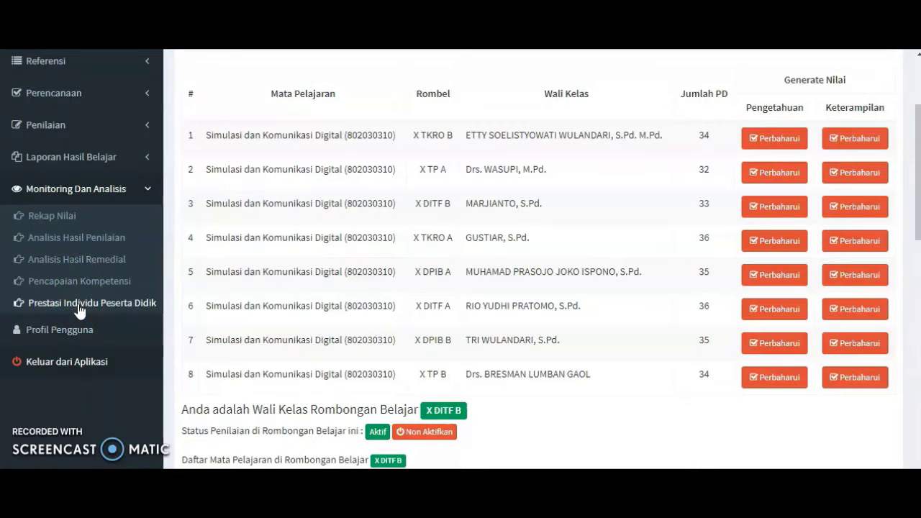
drag(79, 311, 56, 219)
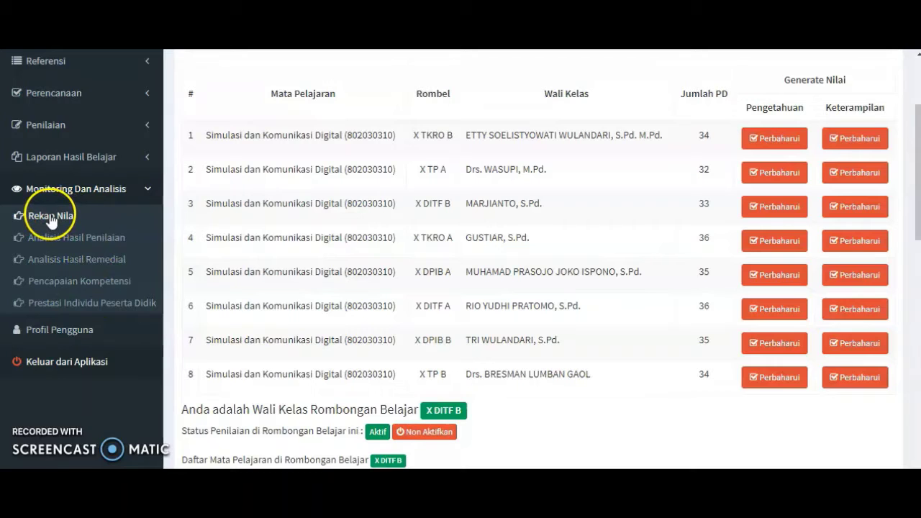
click(50, 219)
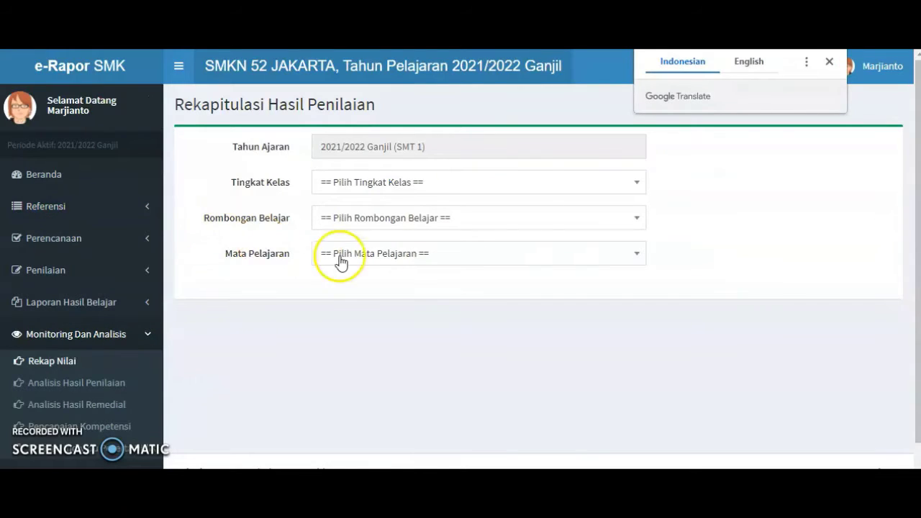
click(829, 62)
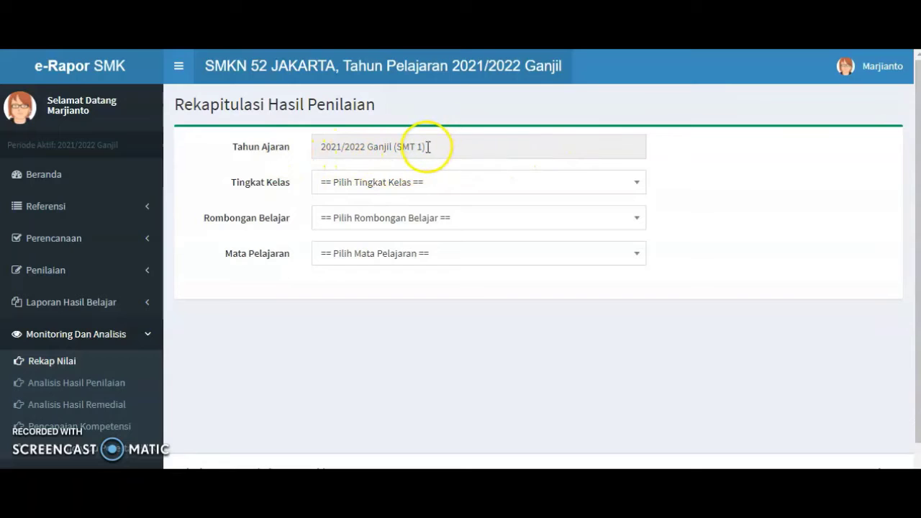
Show the grade recap for Kelas 10, class group X DITF A, subject Simulasi dan Komunikasi Digital
click(624, 186)
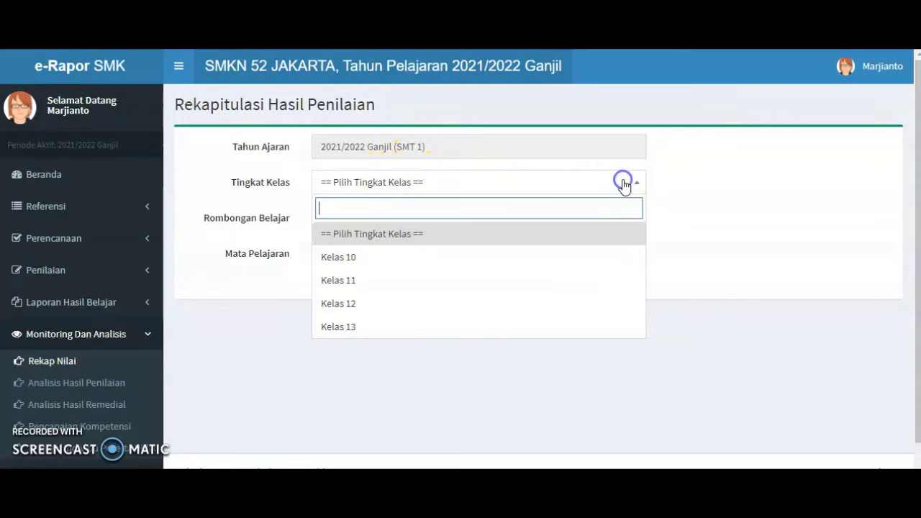
click(498, 257)
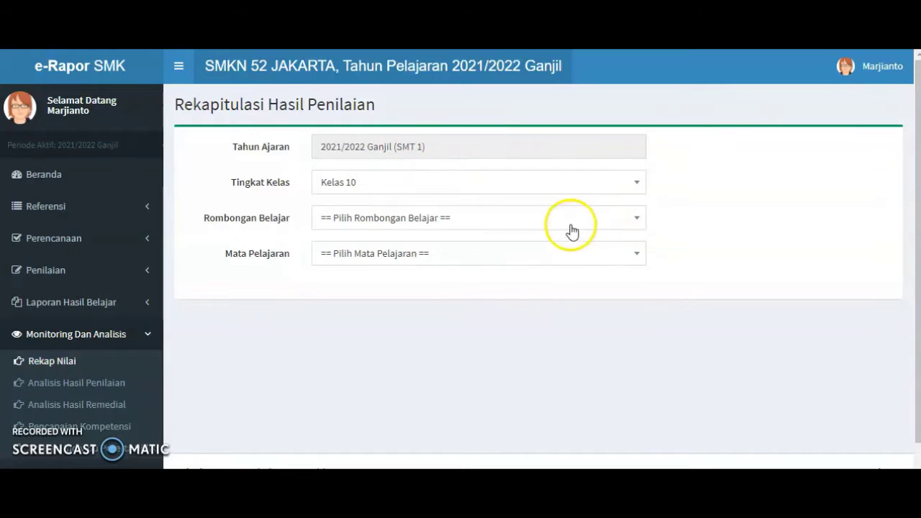
click(612, 224)
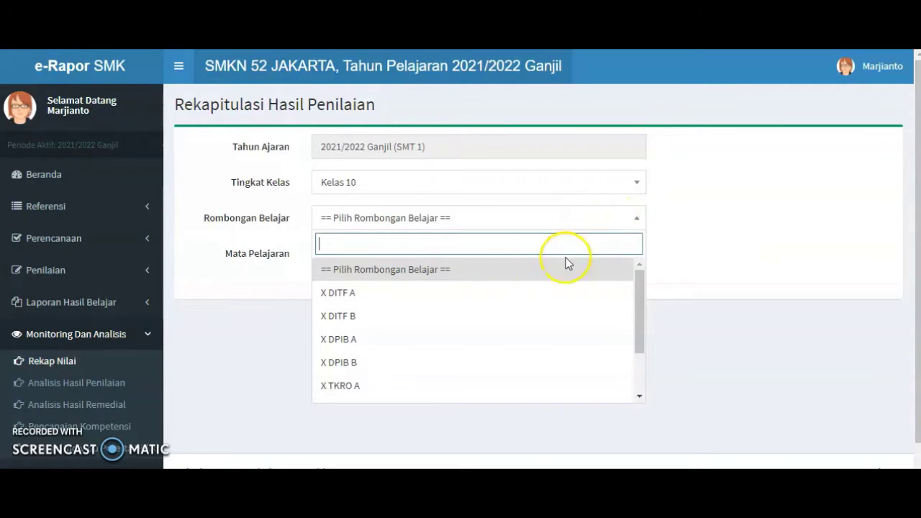
click(402, 294)
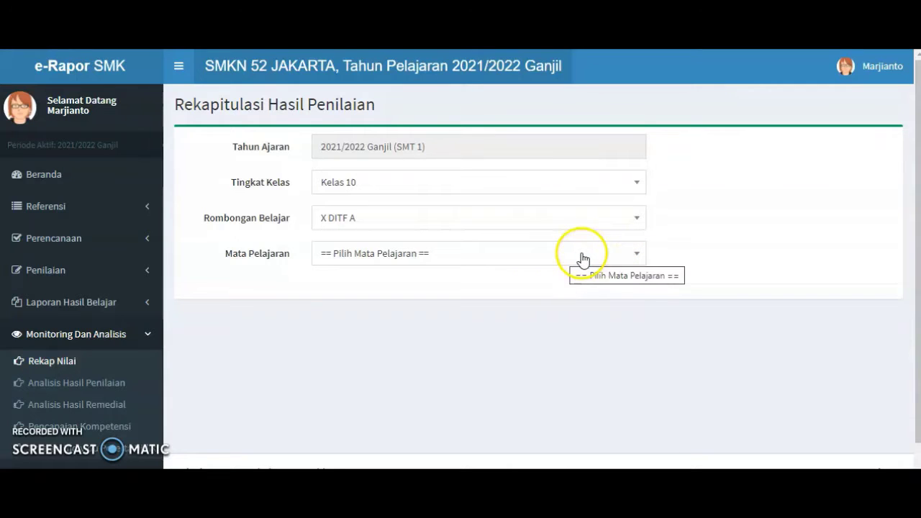
click(581, 257)
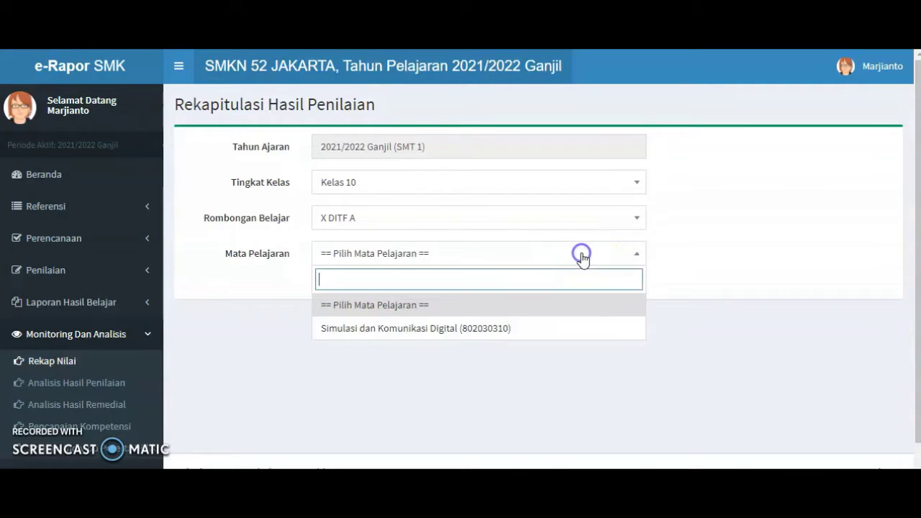
click(469, 331)
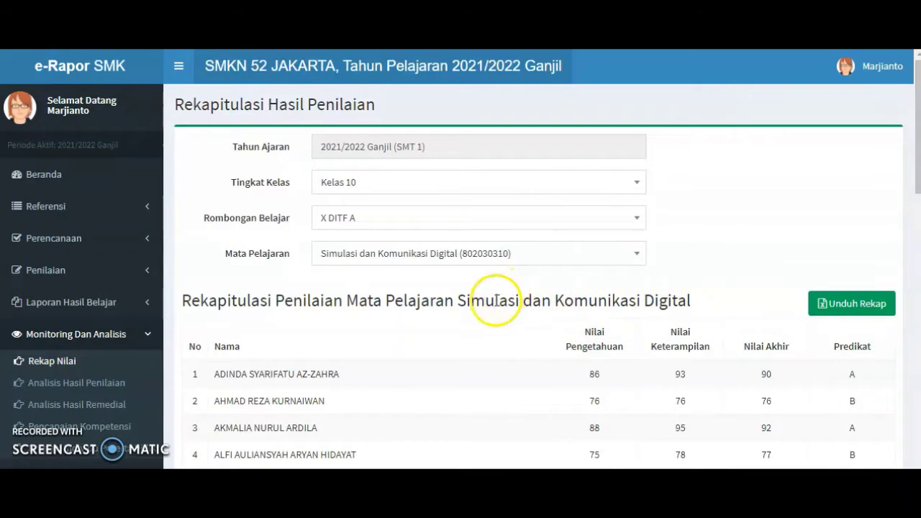
Review the knowledge, skill and final grades and the predicates of all students in X DITF A
scroll(407, 360, down, 1)
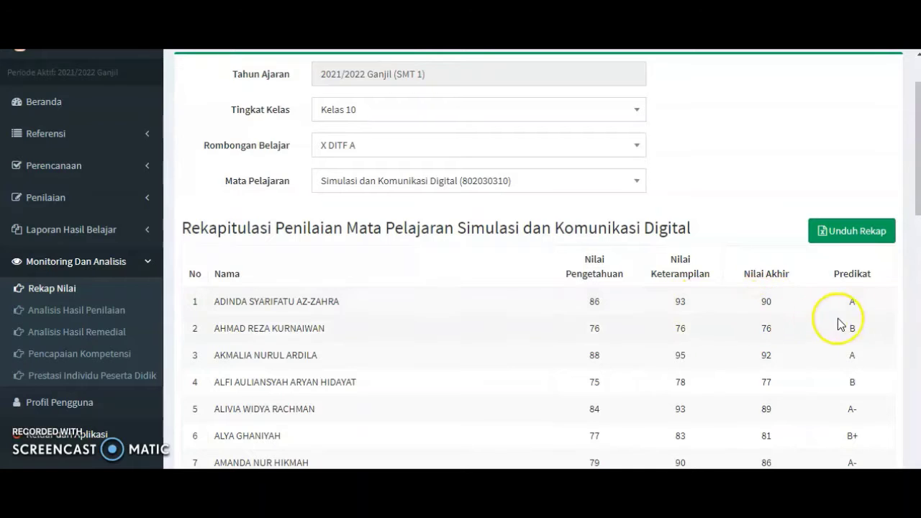
scroll(536, 333, down, 6)
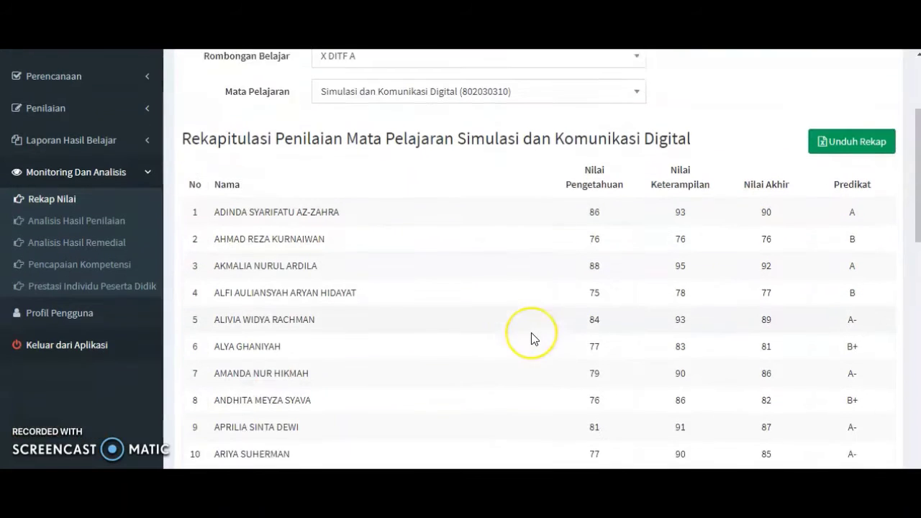
scroll(531, 332, down, 6)
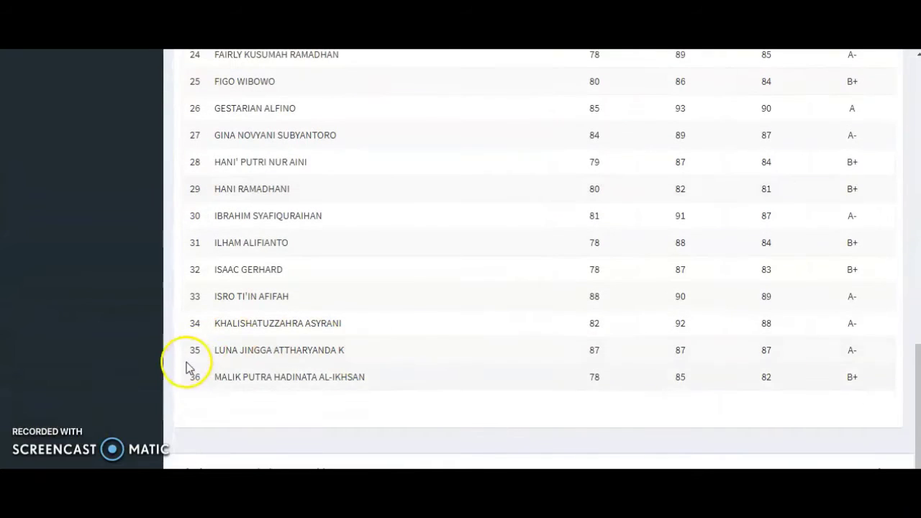
scroll(582, 268, up, 7)
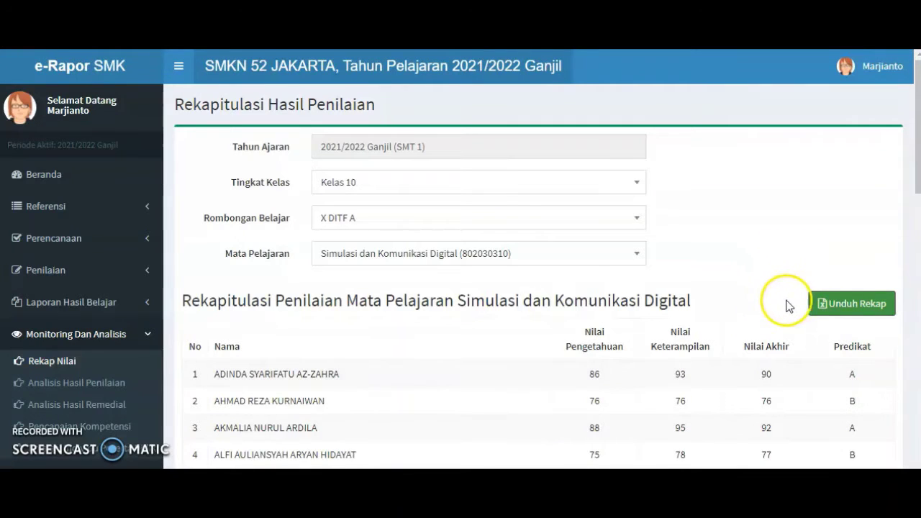
Download the X DITF A grade recap as a spreadsheet and view the options for the downloaded file
click(854, 305)
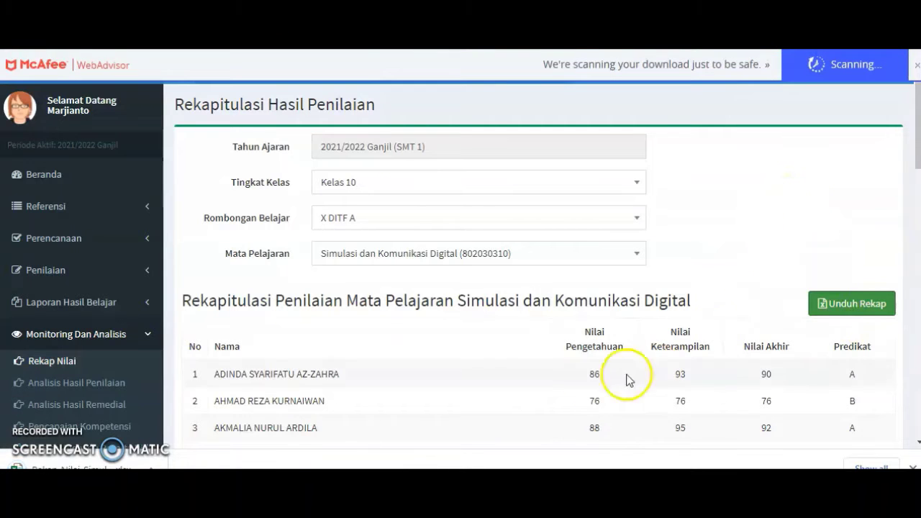
click(151, 468)
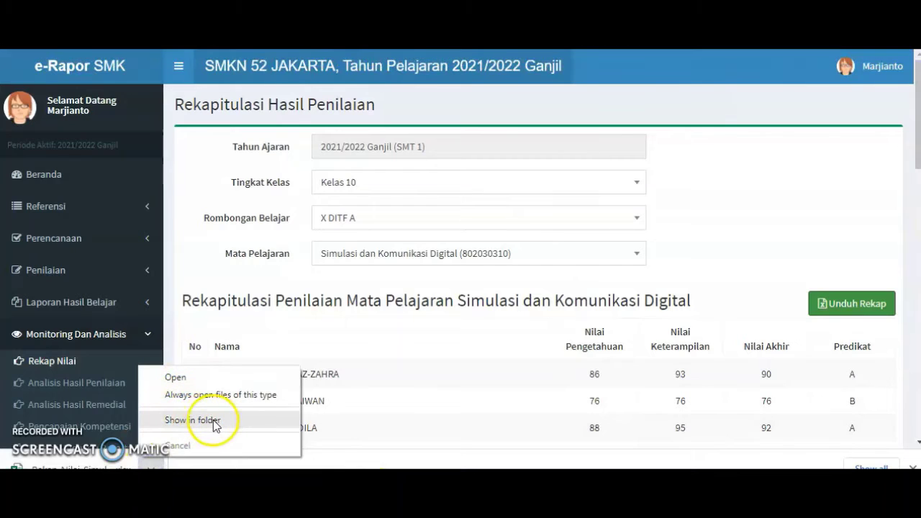
click(710, 225)
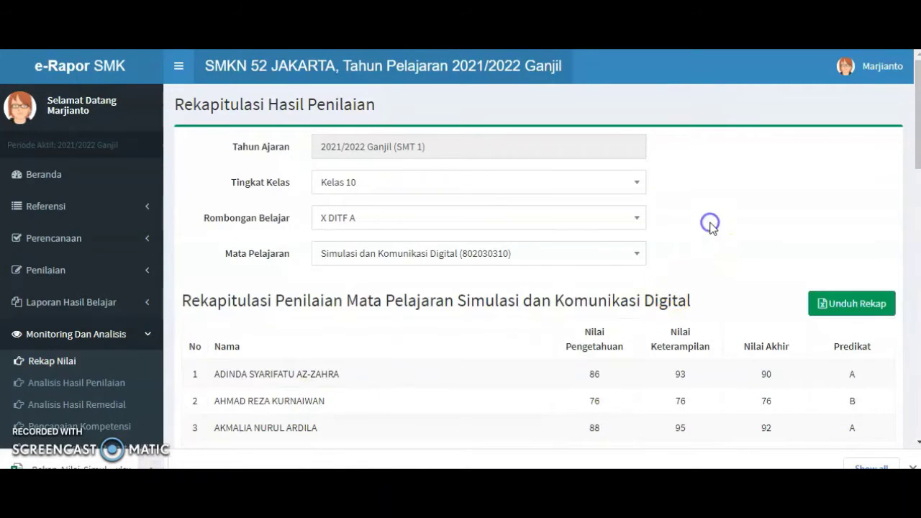
Switch the grade recap to class group X DITF B with the subject Simulasi dan Komunikasi Digital
click(519, 217)
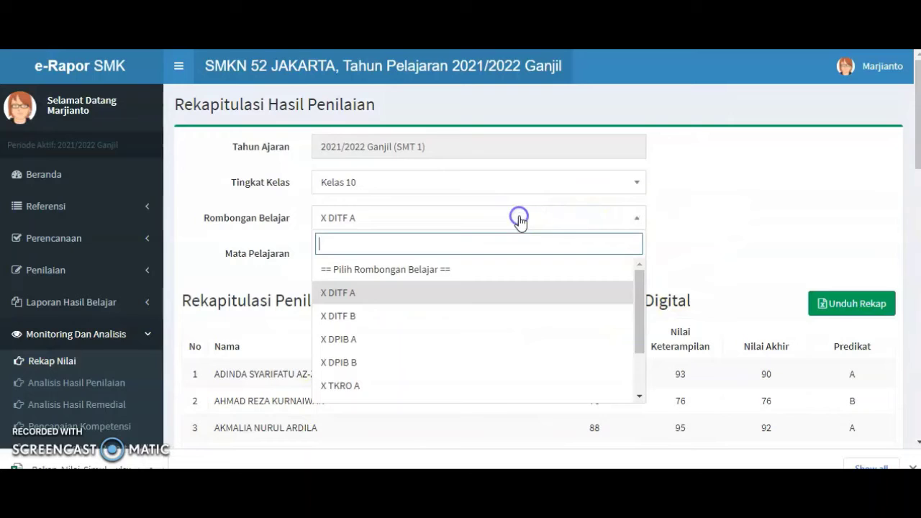
click(416, 325)
click(403, 256)
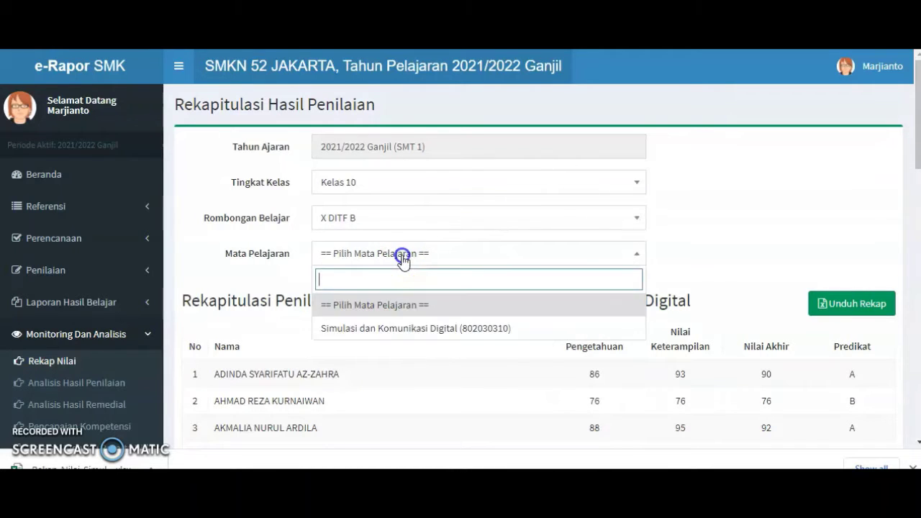
click(401, 328)
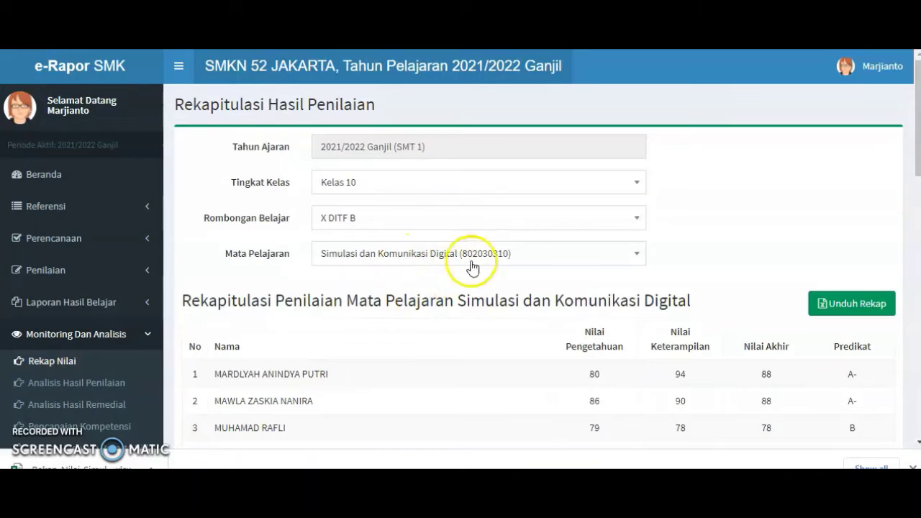
Review the students' grades and predicates in the X DITF B recap table
scroll(317, 369, down, 1)
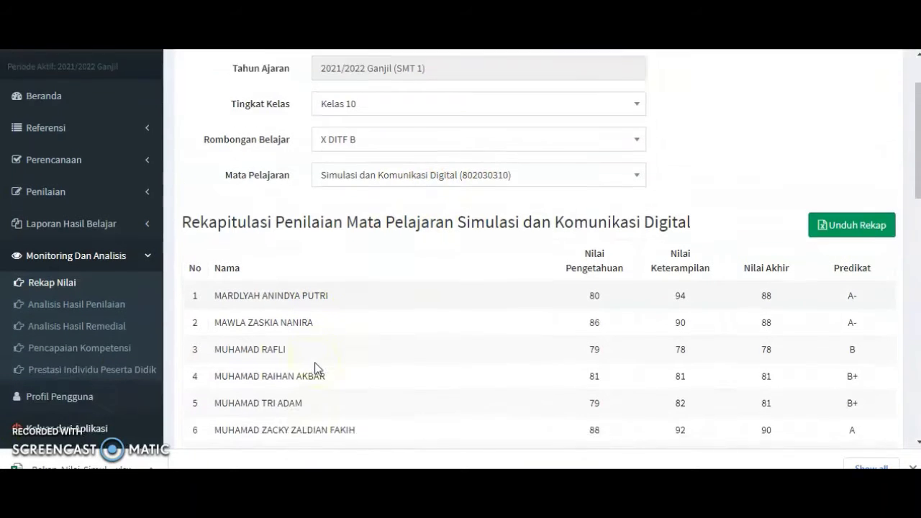
scroll(317, 368, down, 1)
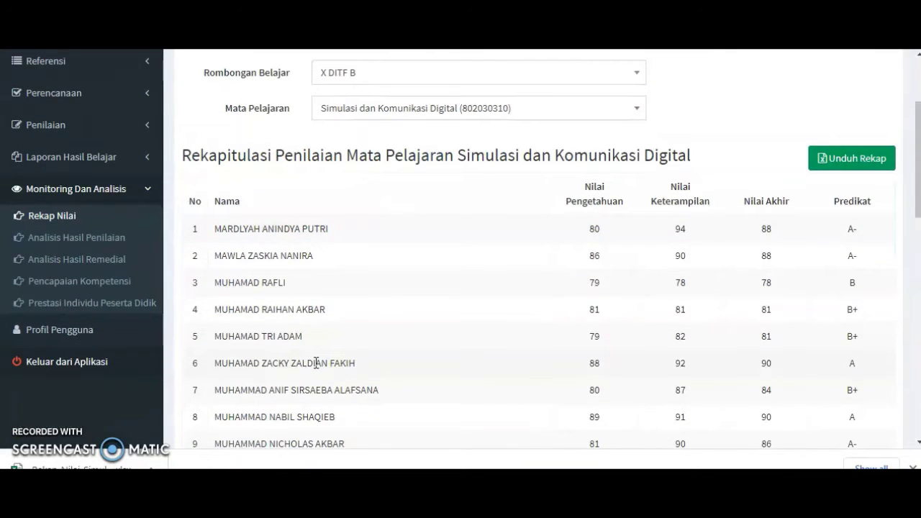
scroll(455, 314, up, 1)
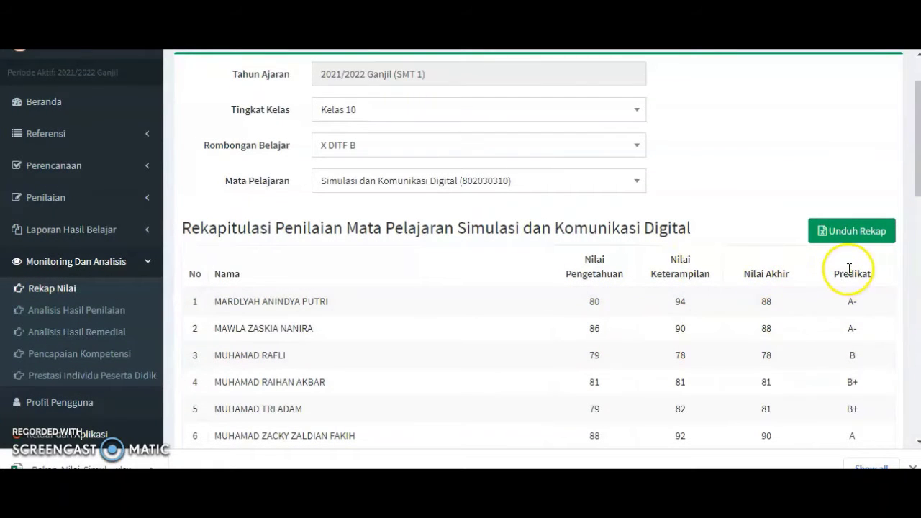
scroll(644, 339, down, 6)
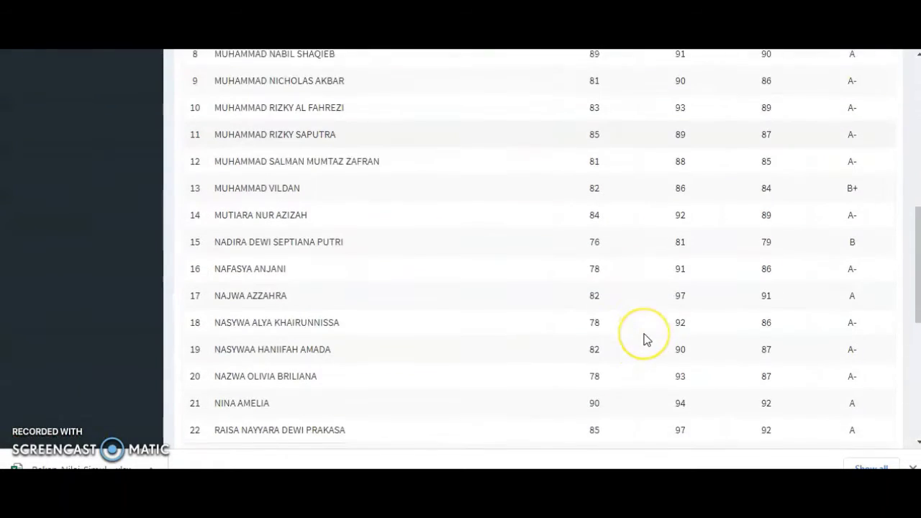
Download the X DITF B grade recap as a spreadsheet and view the options for the downloaded file
scroll(644, 339, down, 5)
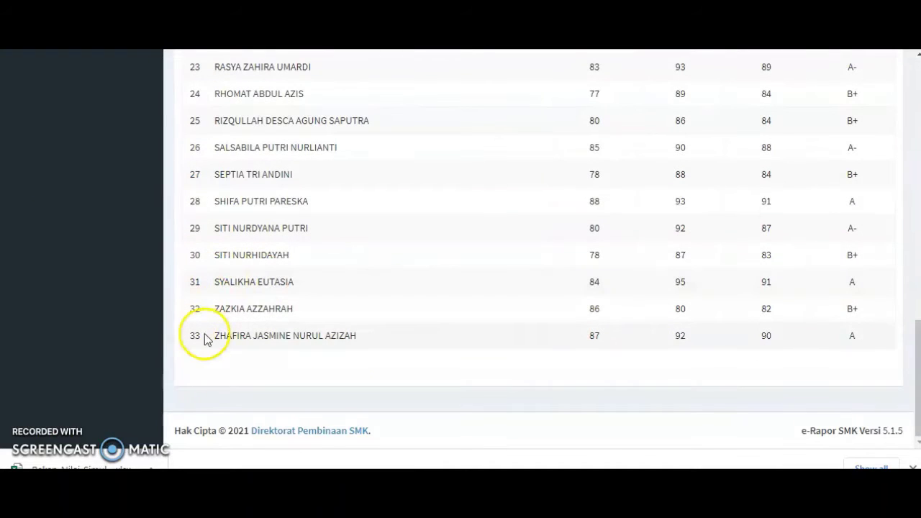
scroll(668, 352, up, 11)
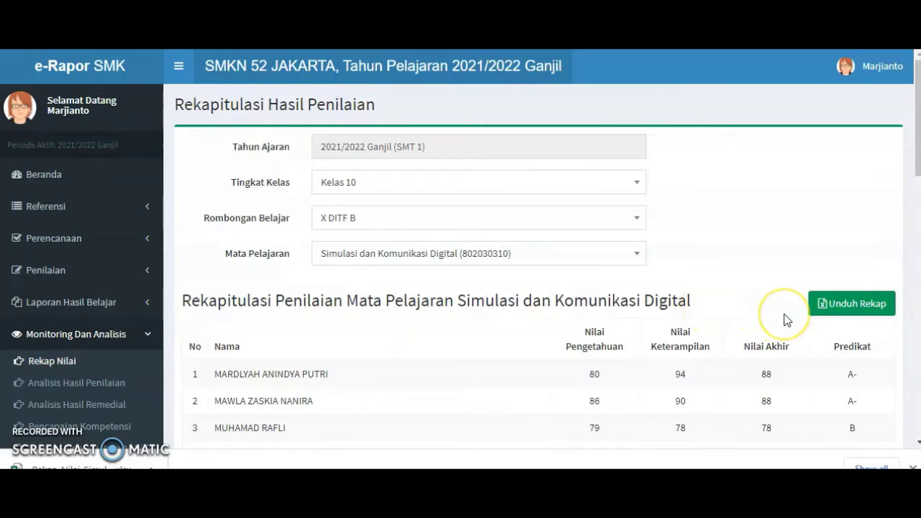
click(913, 466)
click(845, 308)
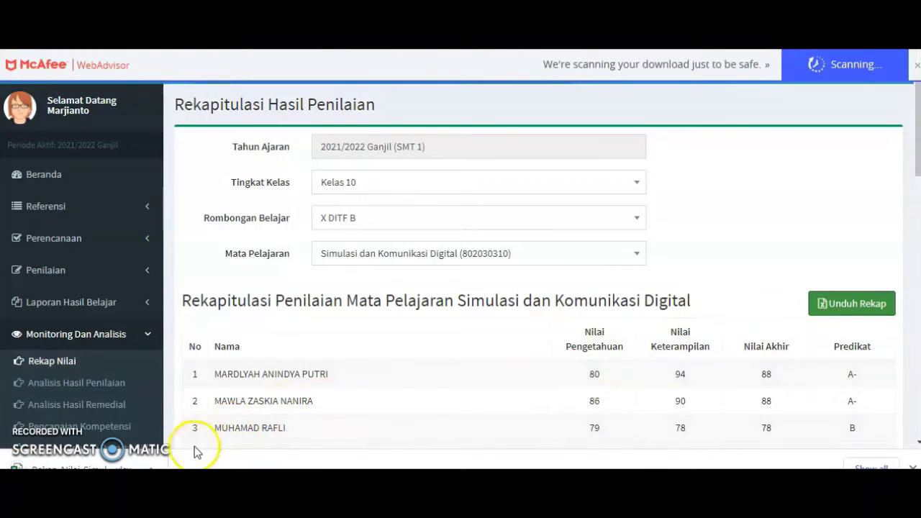
click(152, 468)
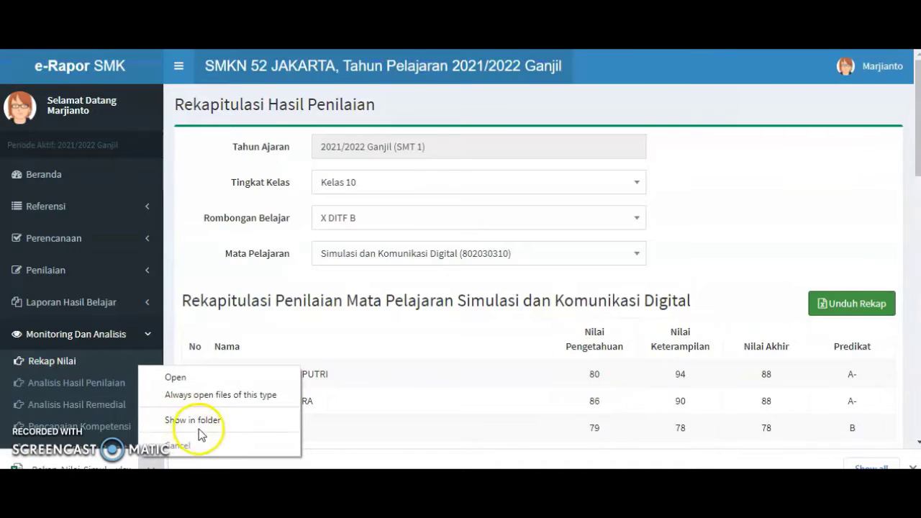
click(456, 417)
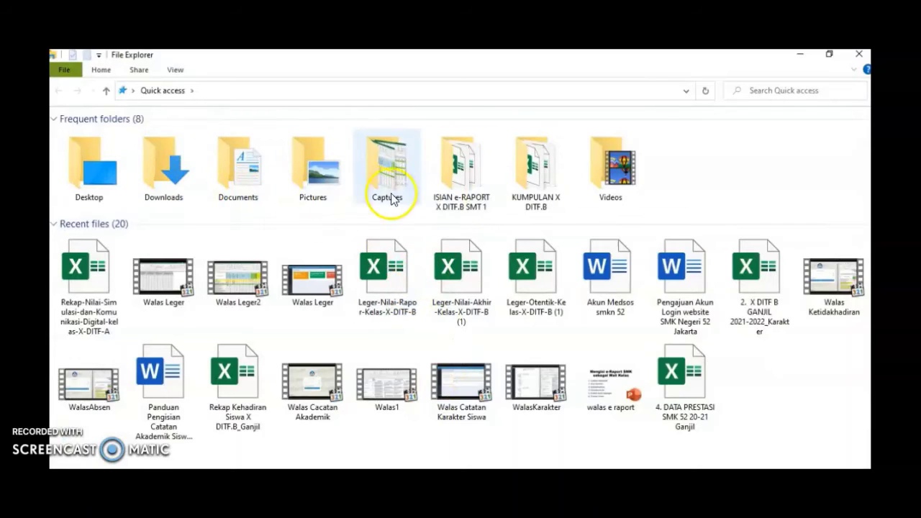
Switch to the Downloads folder, open the X DITF A grade recap workbook in Excel and enable editing
double_click(155, 168)
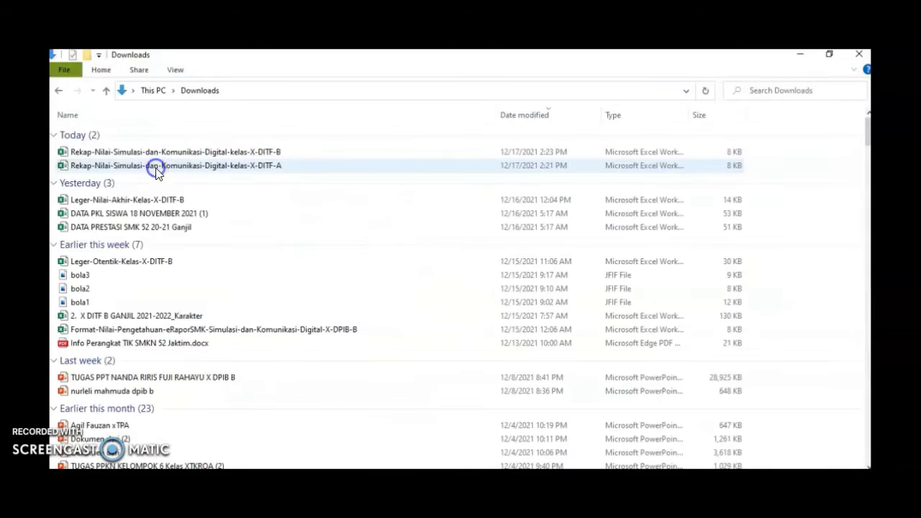
click(158, 154)
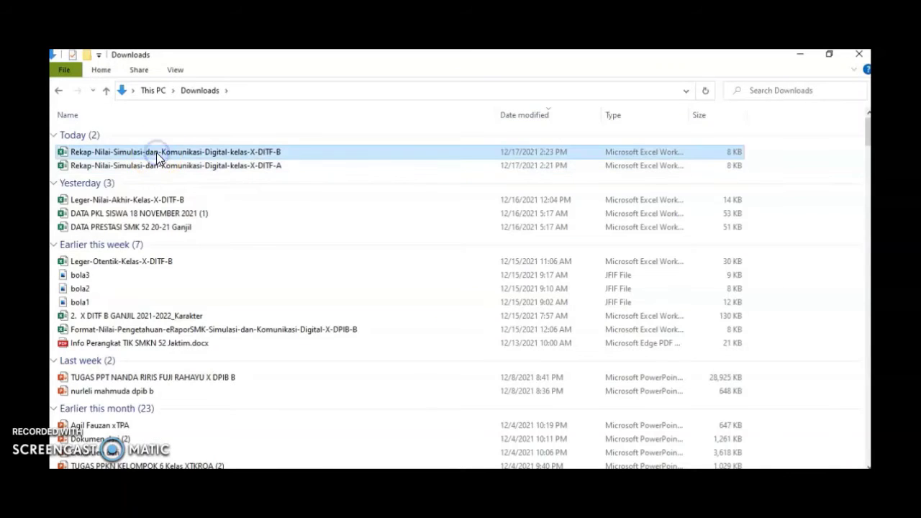
ctrl+click(164, 162)
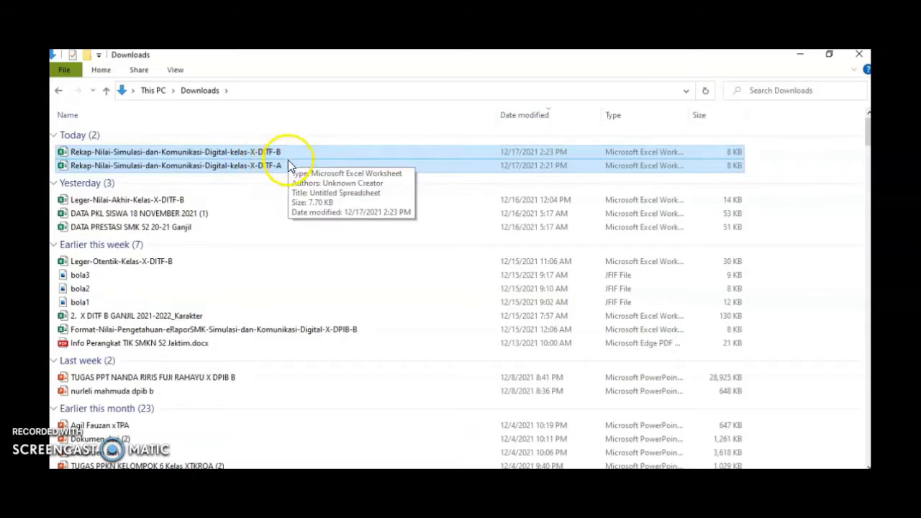
click(257, 167)
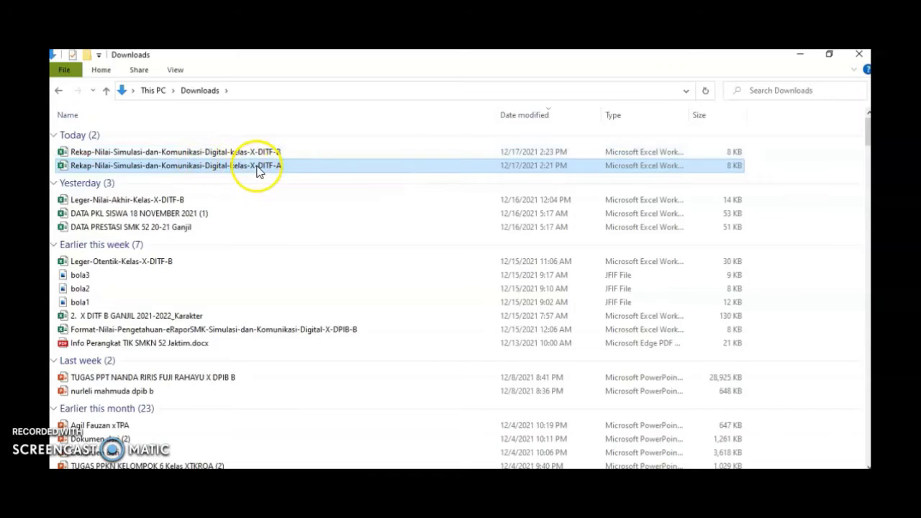
double_click(257, 167)
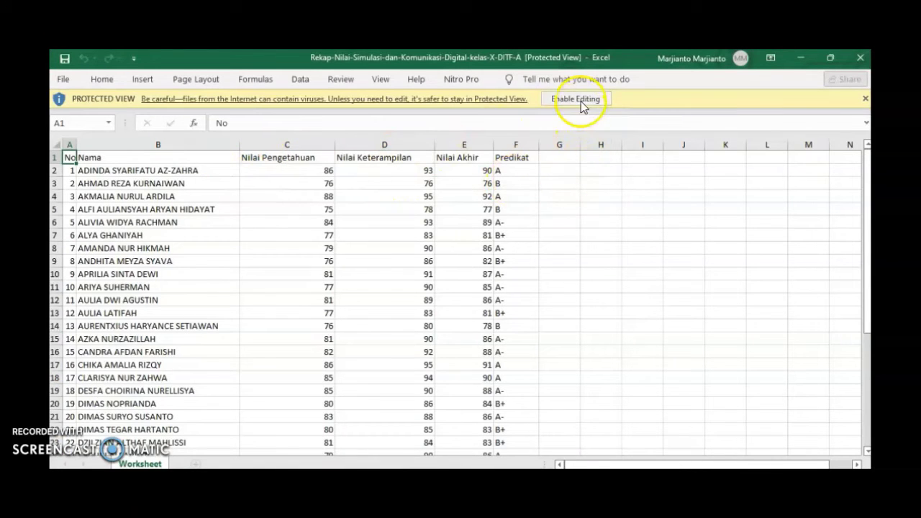
click(580, 100)
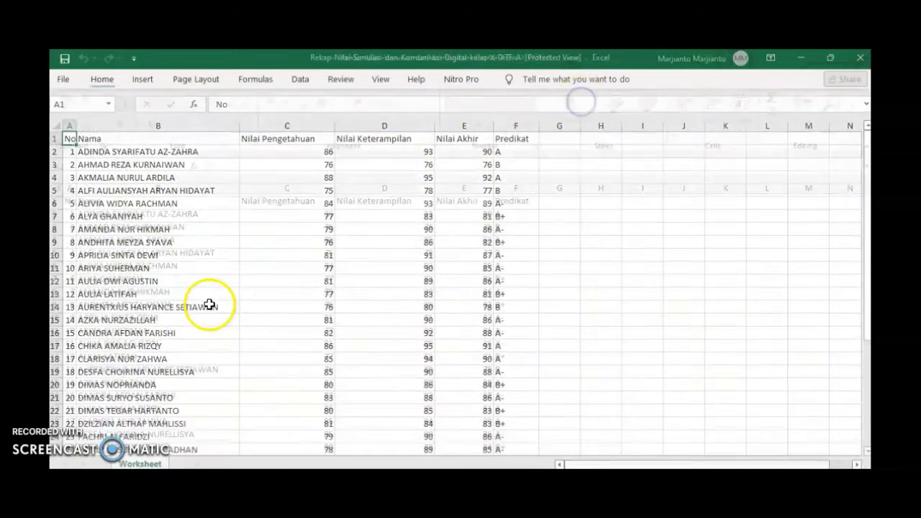
Widen the No column and narrow the Nama, Nilai Pengetahuan, Nilai Keterampilan and Nilai Akhir columns
click(272, 280)
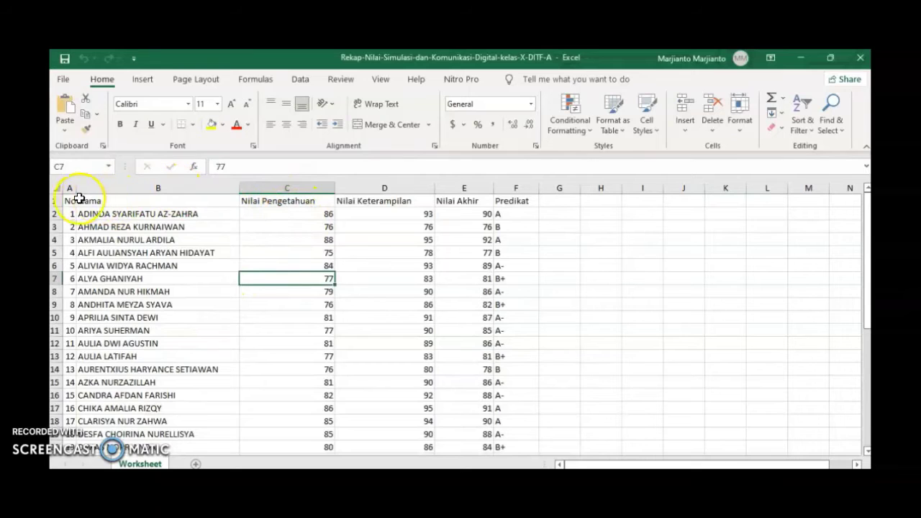
drag(76, 189, 90, 189)
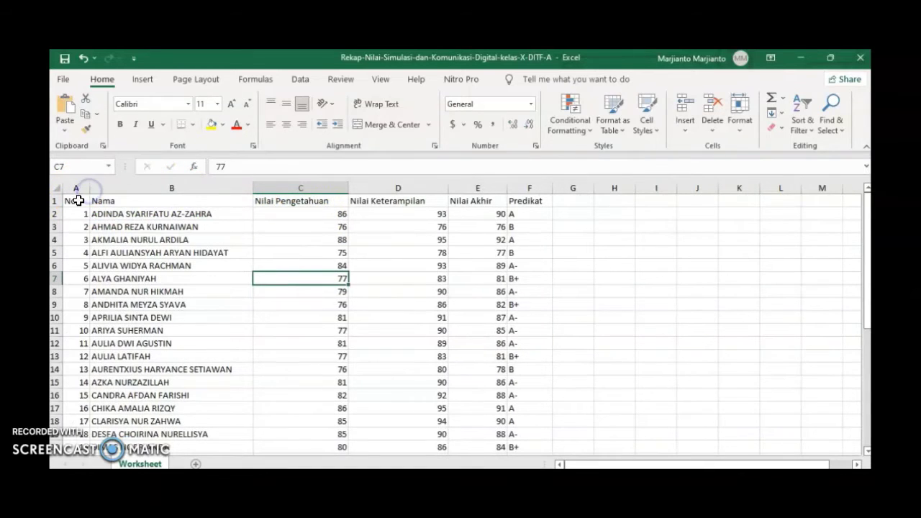
drag(250, 188, 240, 187)
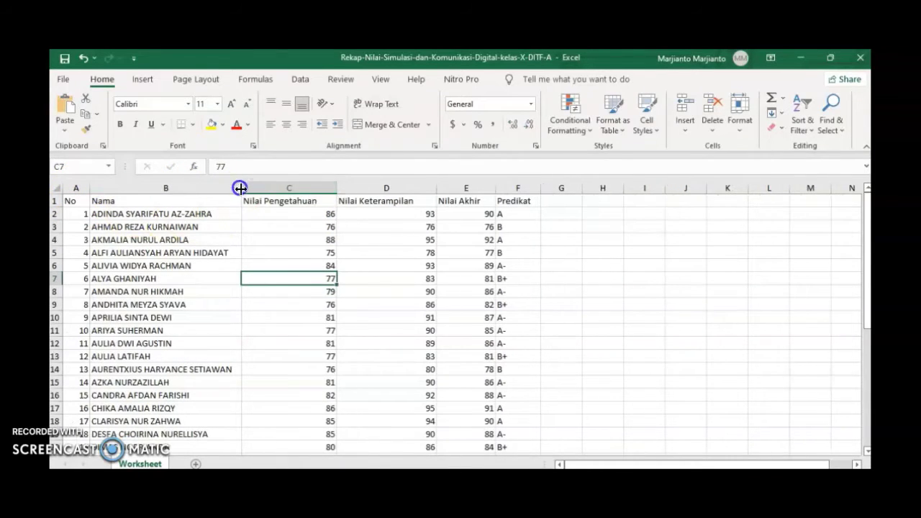
drag(319, 187, 417, 198)
drag(437, 189, 462, 188)
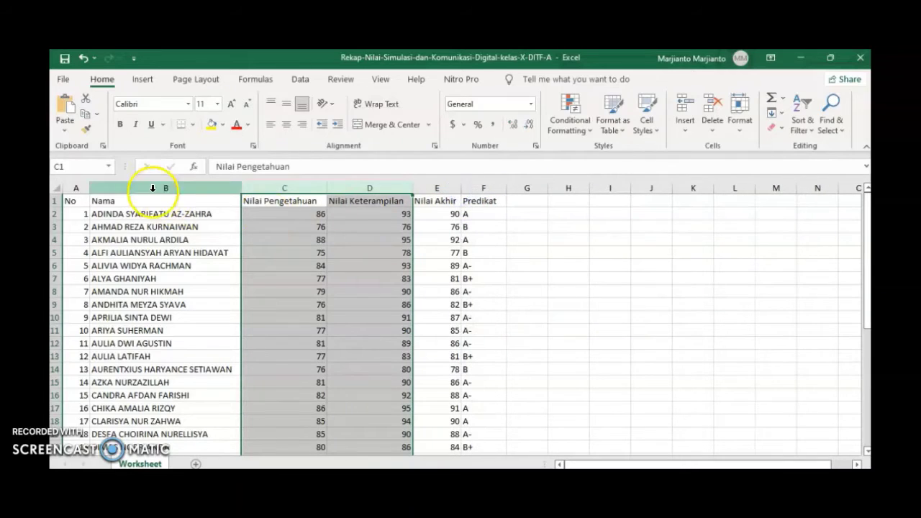
Apply all borders to the entire grade table, A1:F37
click(74, 204)
drag(74, 203, 472, 421)
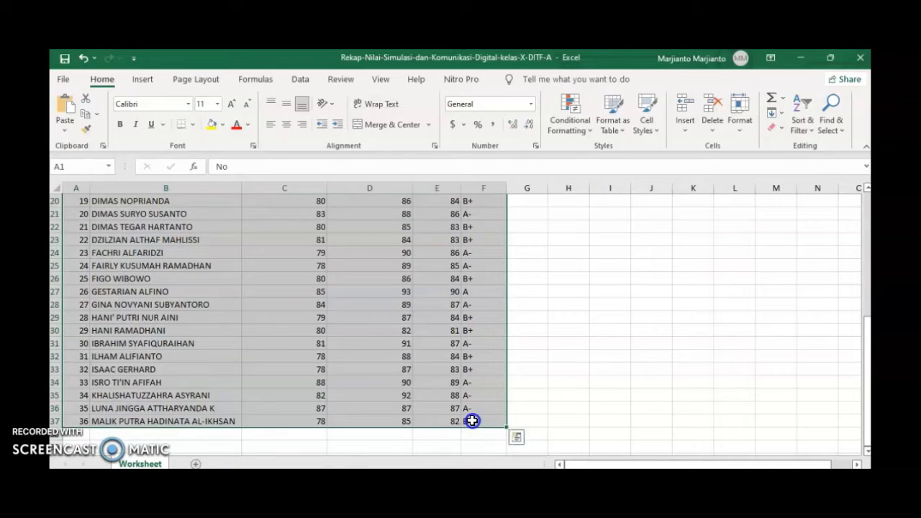
click(193, 124)
click(221, 254)
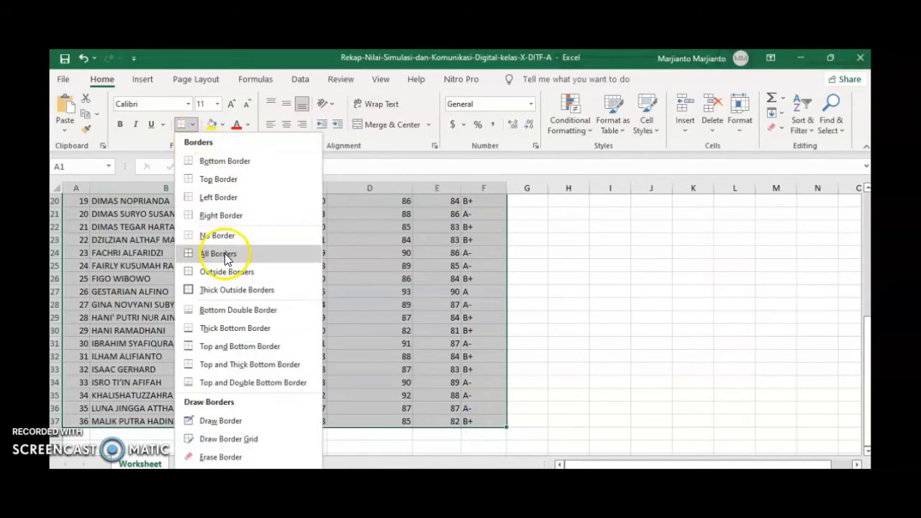
scroll(223, 253, up, 6)
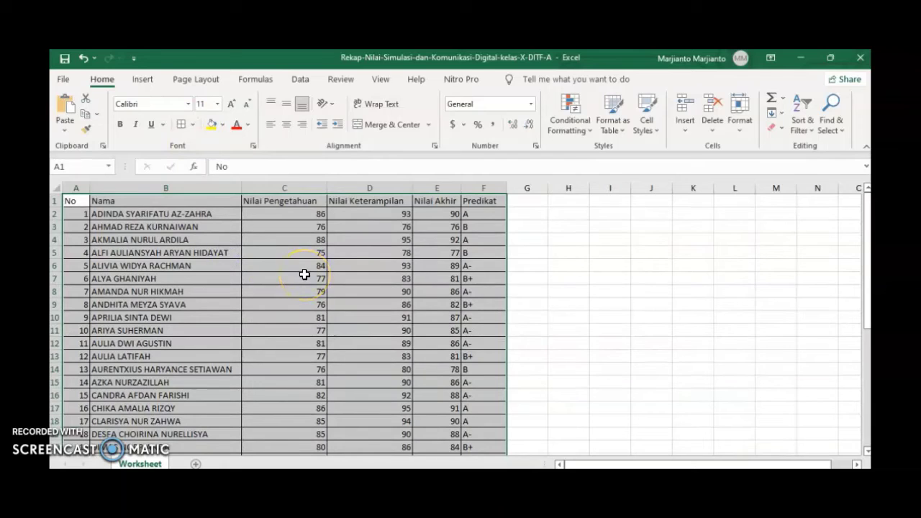
Center the header row cells A1:F1 and make them bold
click(305, 275)
drag(76, 201, 481, 201)
click(287, 124)
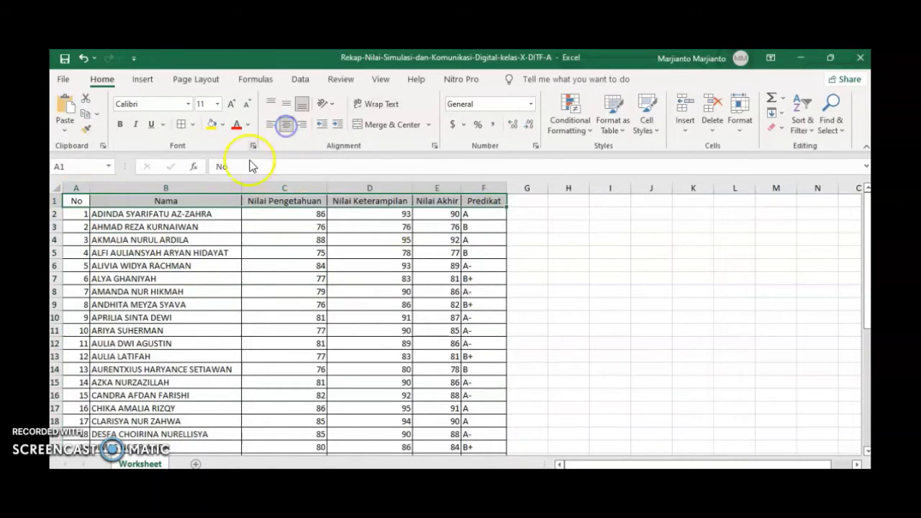
click(119, 124)
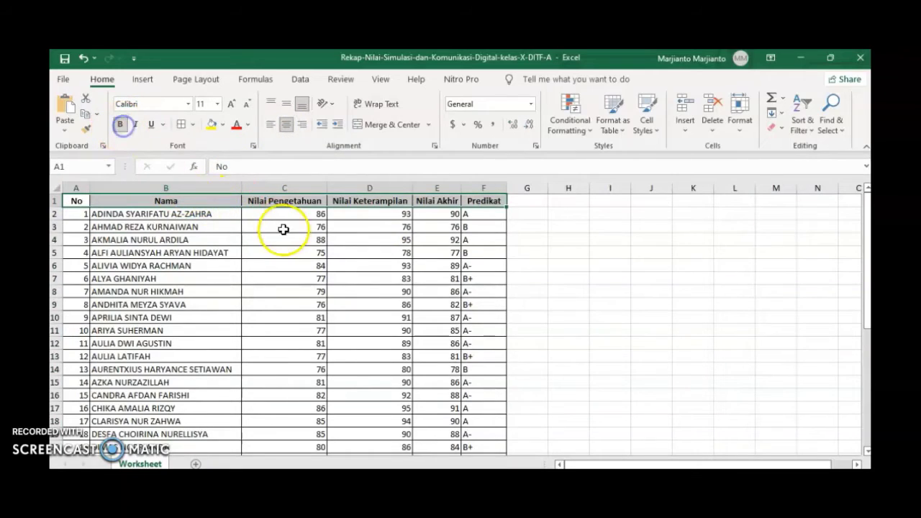
Center the grade and predicate values in C2:F37
drag(309, 214, 472, 425)
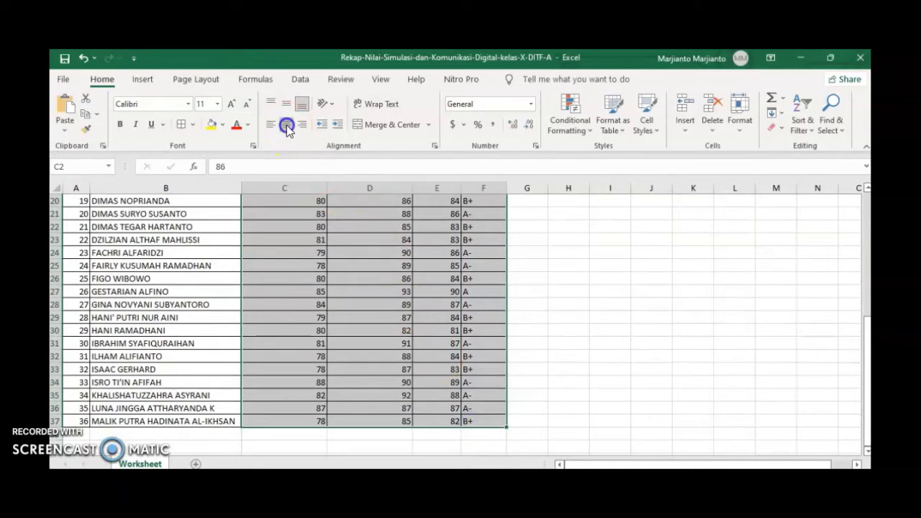
scroll(288, 126, up, 6)
click(354, 255)
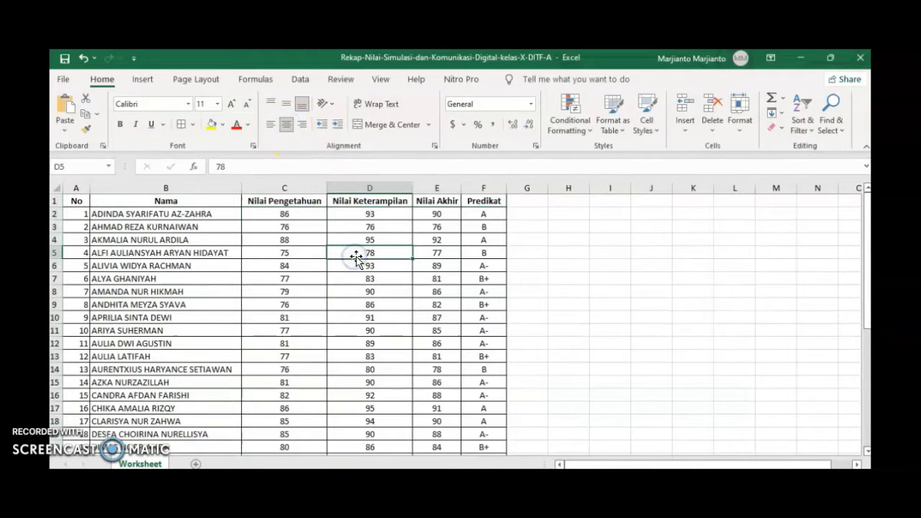
Add a Less Than 75 conditional formatting rule with light red fill and dark red text to grades C2:E37, and check the table
drag(288, 213, 437, 449)
scroll(440, 404, up, 6)
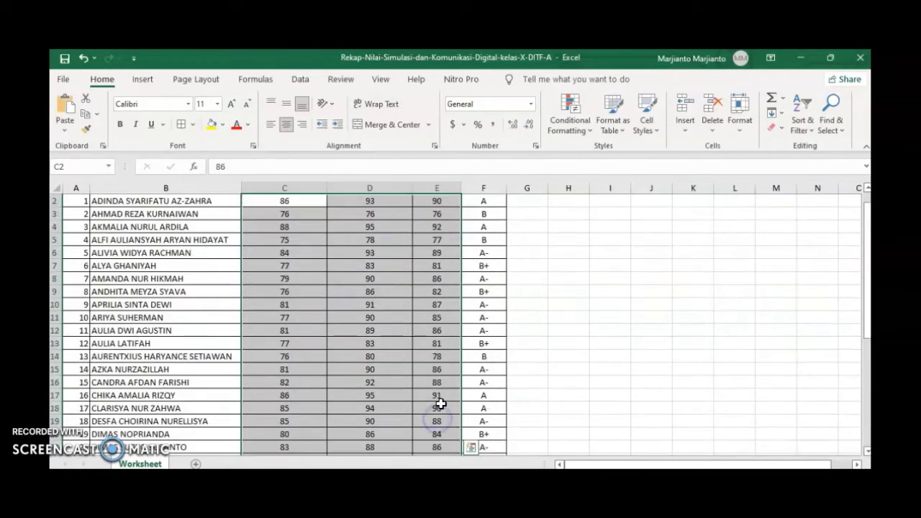
scroll(441, 403, up, 1)
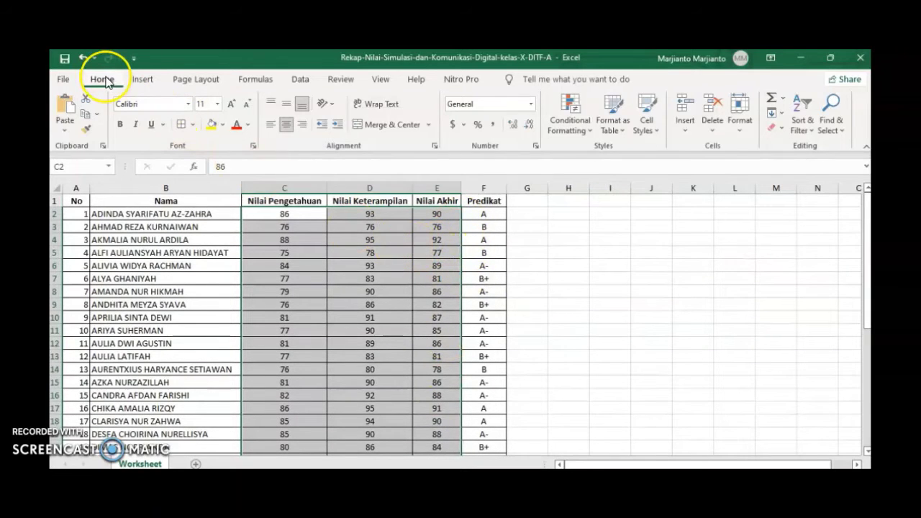
click(590, 130)
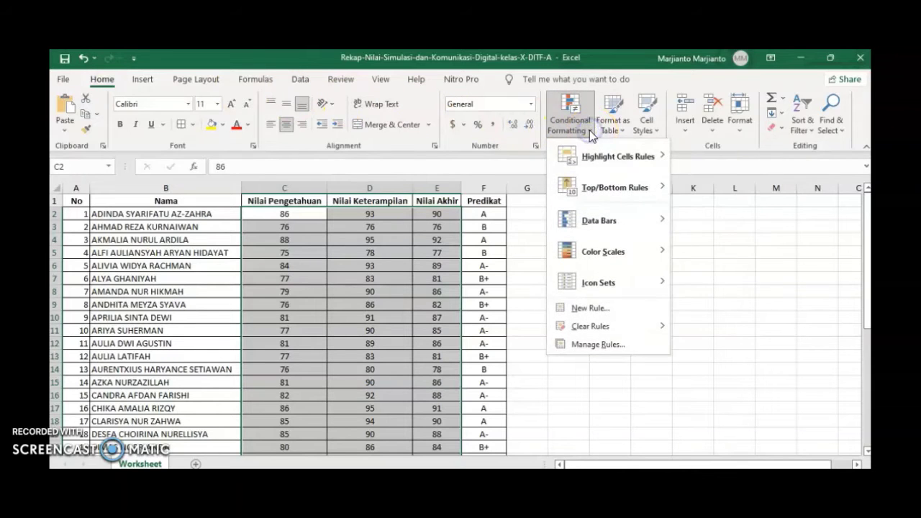
mouse_move(609, 155)
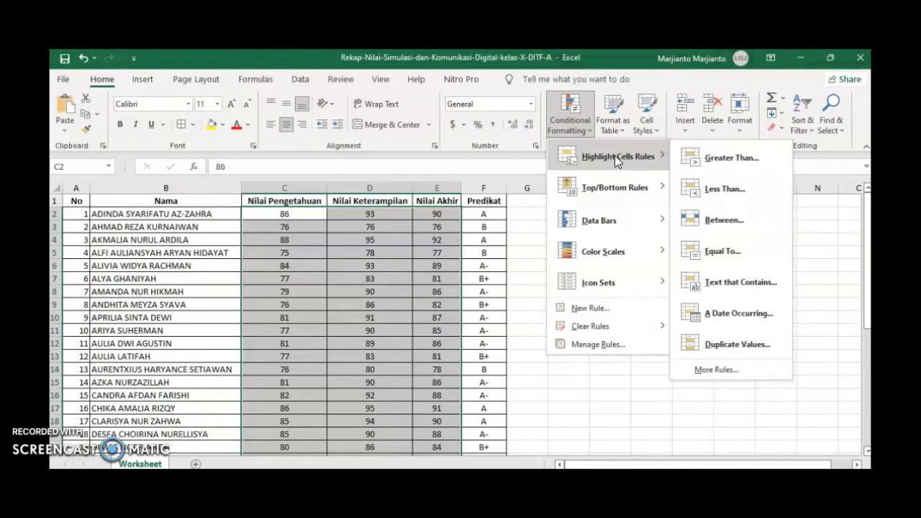
click(753, 193)
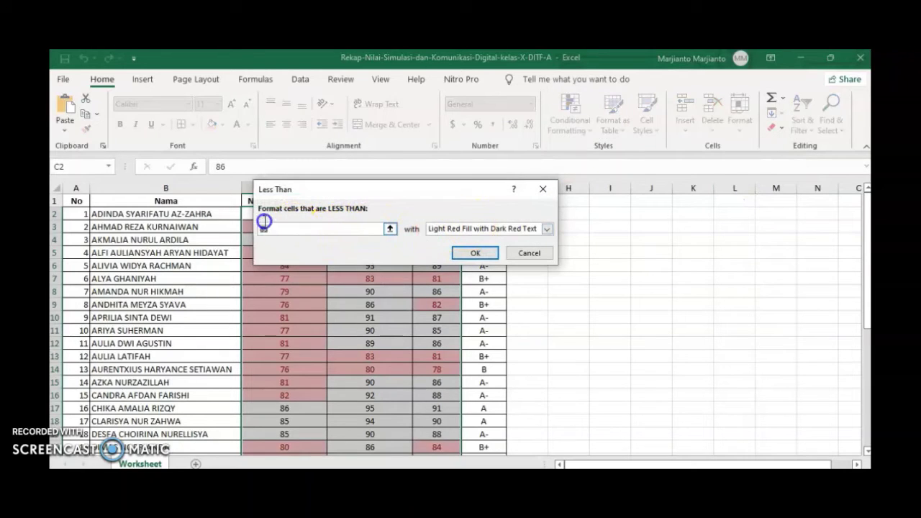
text(75)
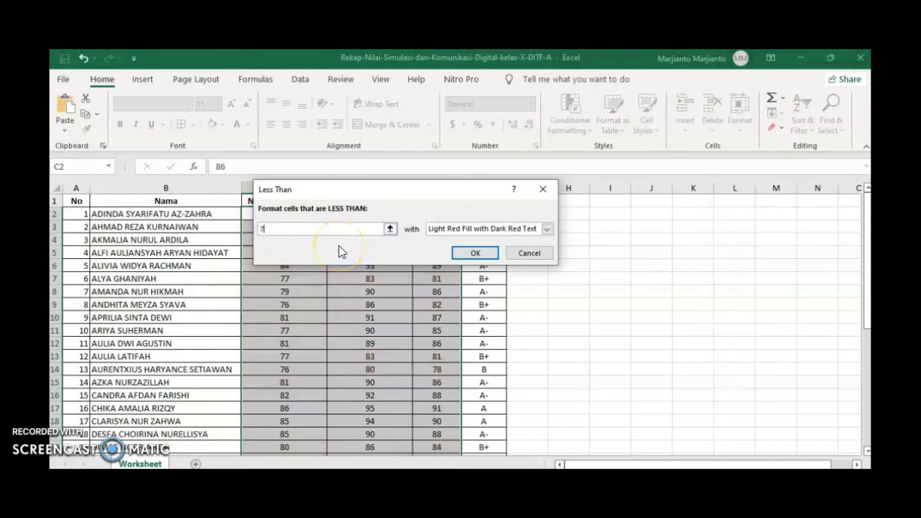
click(477, 255)
scroll(348, 271, down, 2)
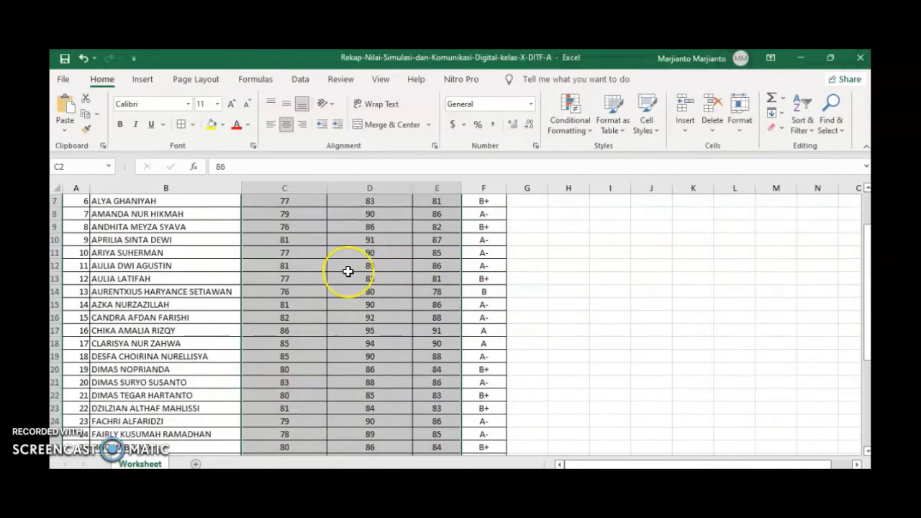
scroll(347, 272, down, 5)
scroll(348, 271, up, 7)
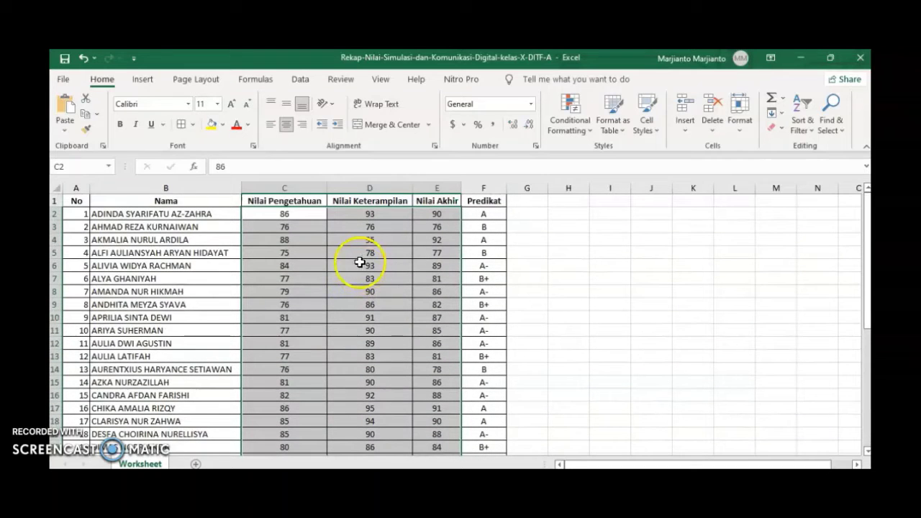
Add a Less Than 80 highlight rule with light red fill and dark red text to the same grade cells
click(591, 133)
mouse_move(609, 157)
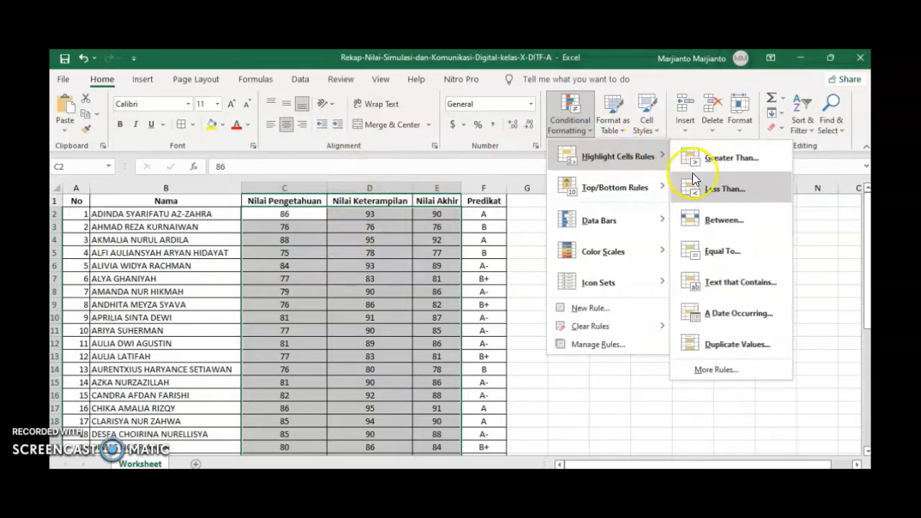
click(693, 180)
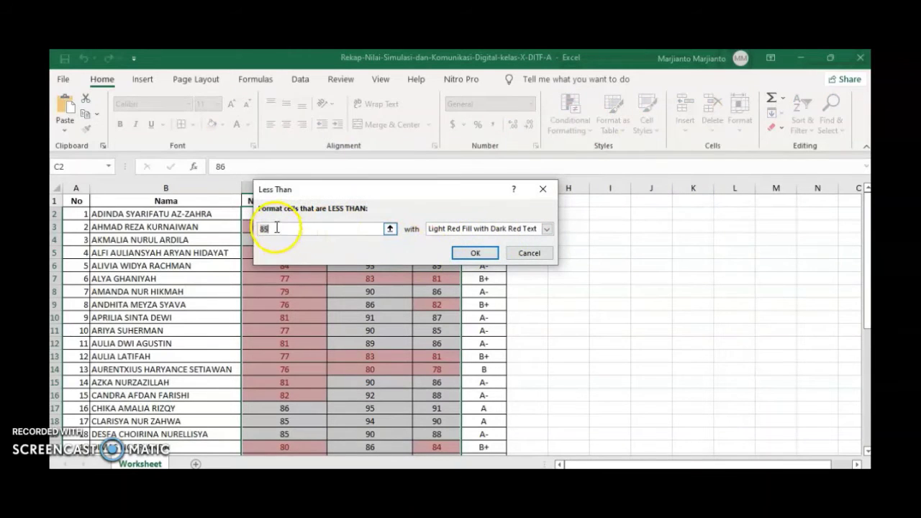
text(80)
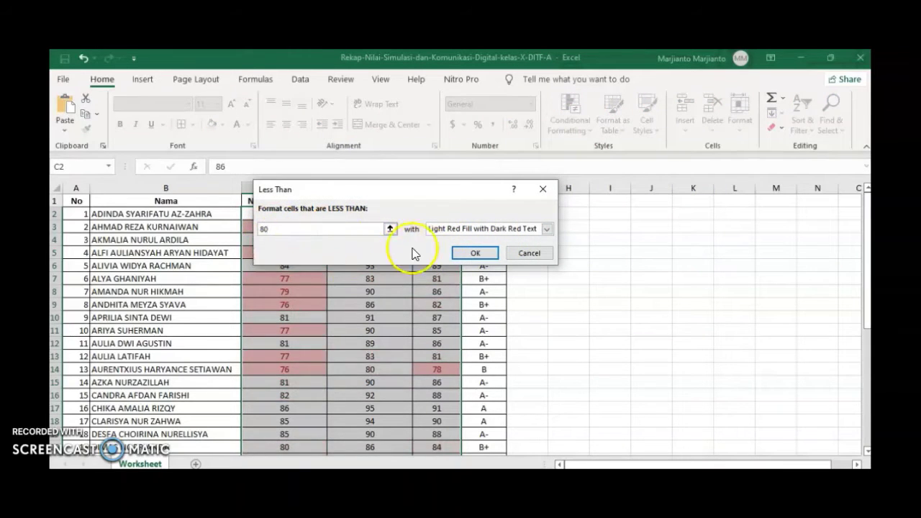
click(475, 253)
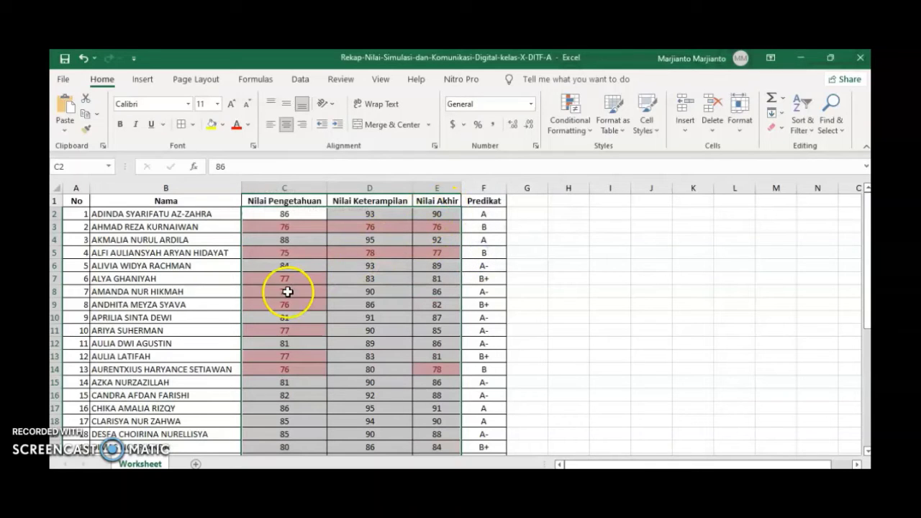
click(288, 291)
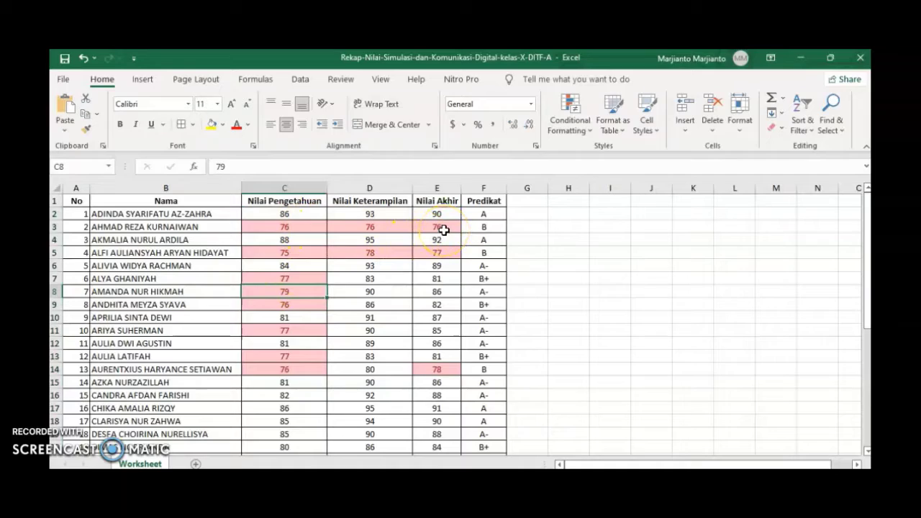
Review the highlighted grades down the whole table, and save and close the X-DITF-A recap workbook
click(295, 226)
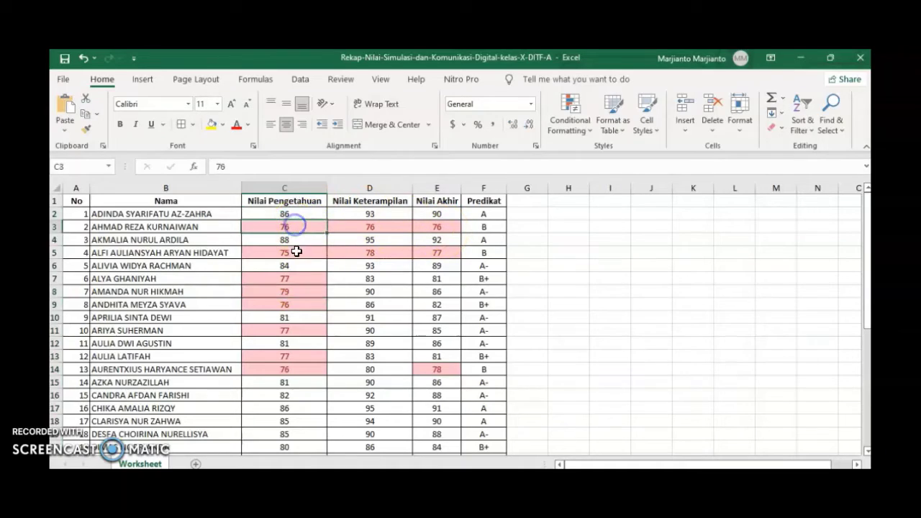
click(296, 251)
click(296, 279)
scroll(300, 310, down, 5)
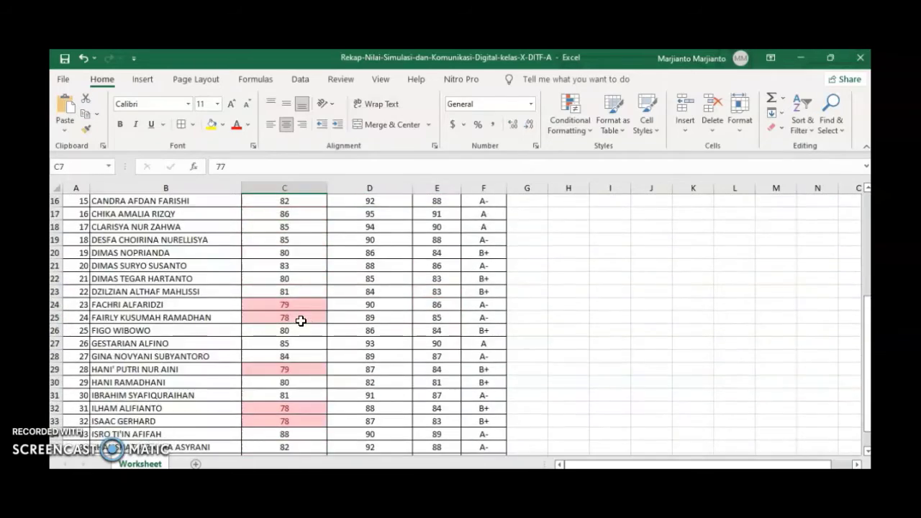
scroll(301, 320, down, 3)
scroll(303, 320, up, 8)
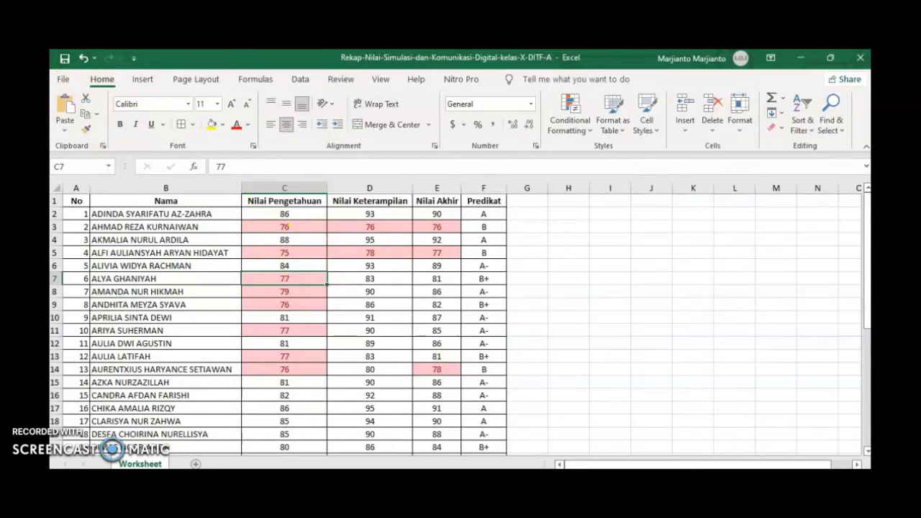
click(65, 59)
click(861, 59)
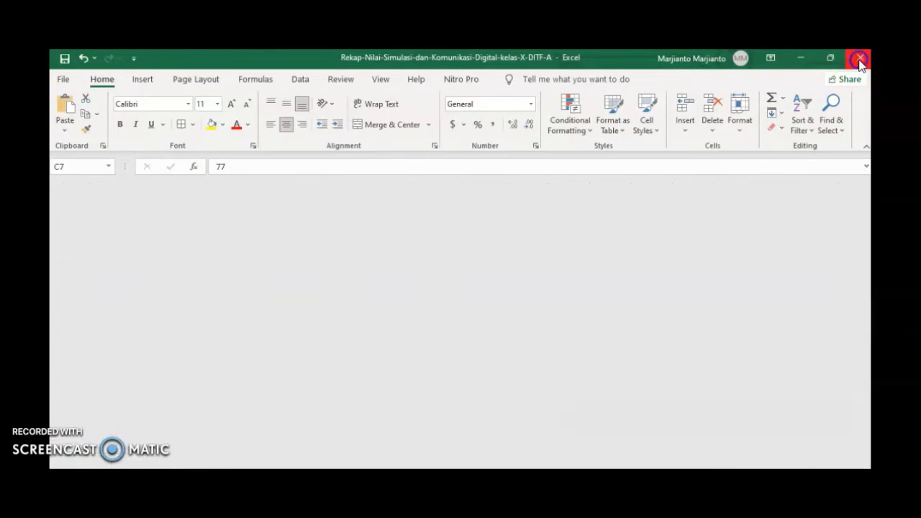
Open the downloaded workbook Rekap-Nilai-Simulasi-dan-Komunikasi-Digital-kelas-X-DITF-B and enable editing
click(226, 153)
double_click(224, 151)
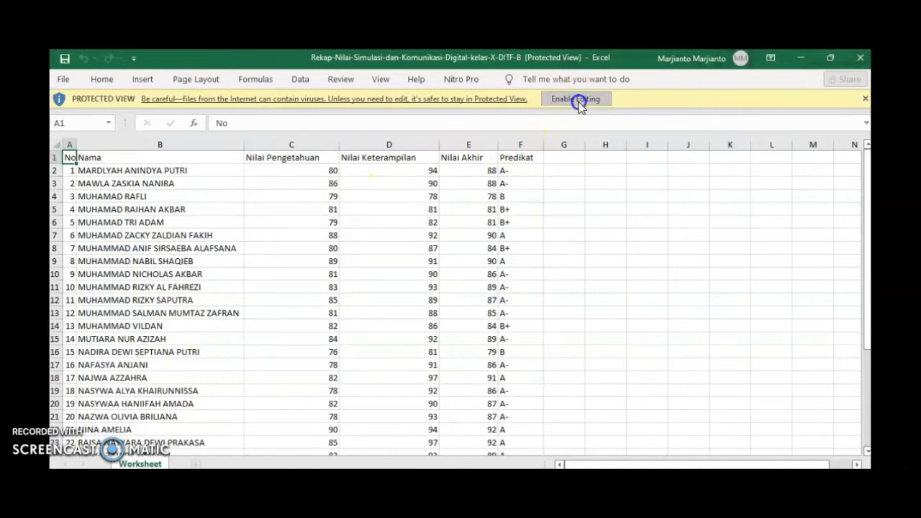
click(576, 98)
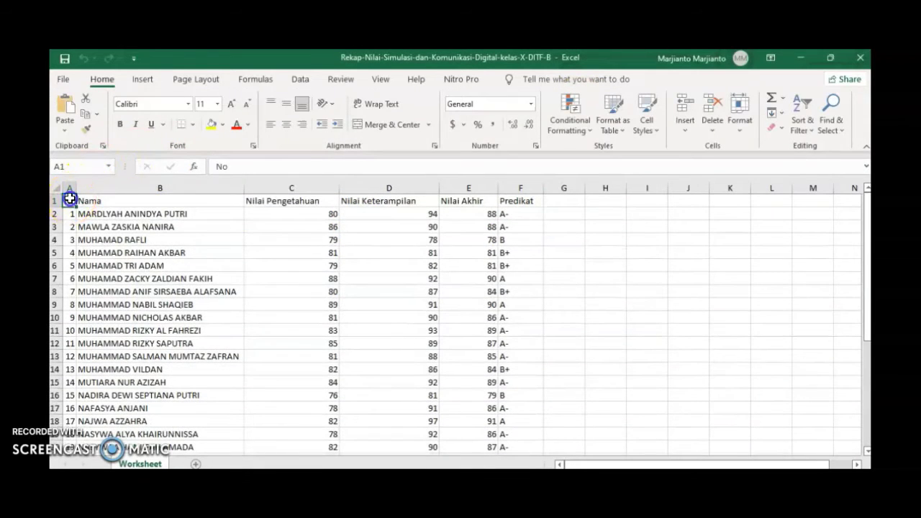
Apply All Borders to the whole grade table, cells A1:F34
drag(70, 199, 512, 407)
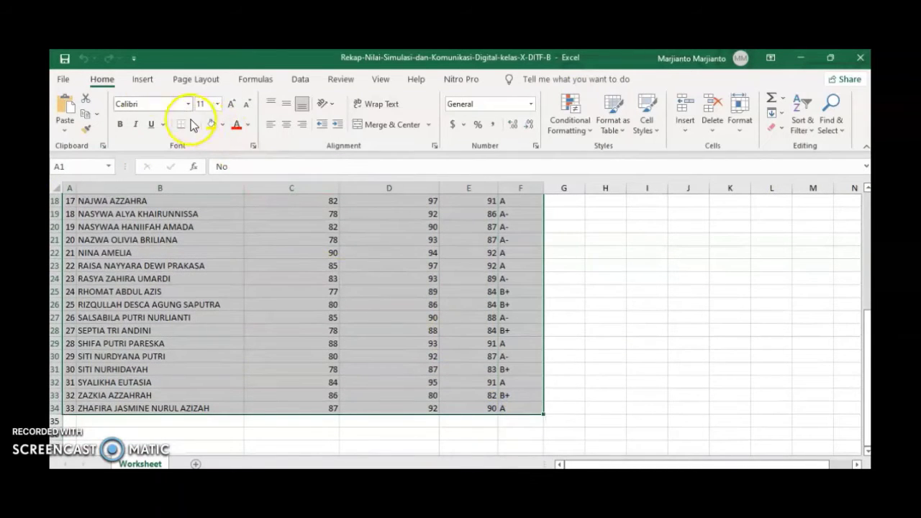
click(106, 77)
click(194, 124)
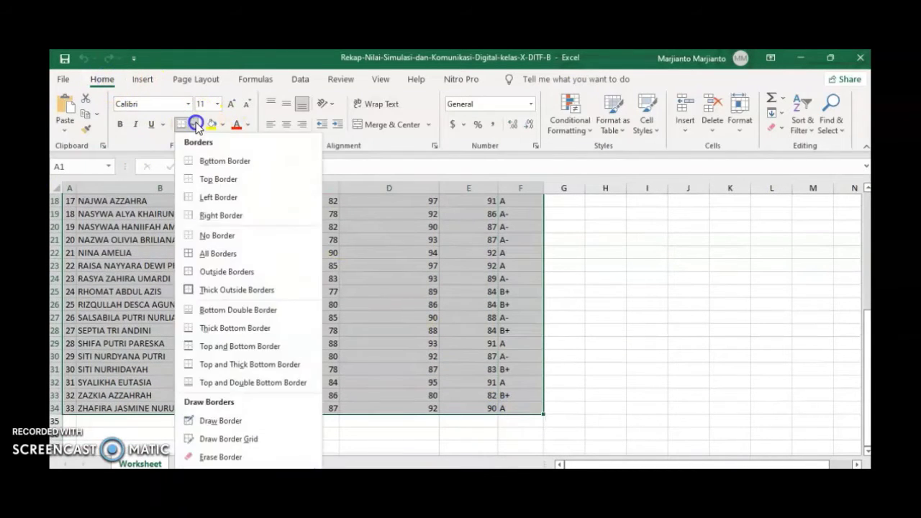
click(219, 254)
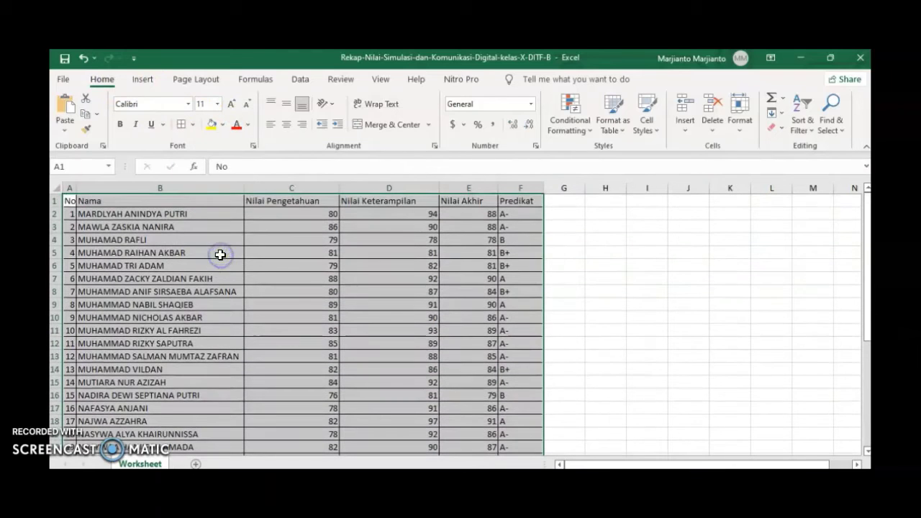
click(308, 273)
Widen column A slightly, and center and bold the header cells A1:F1
drag(77, 188, 519, 201)
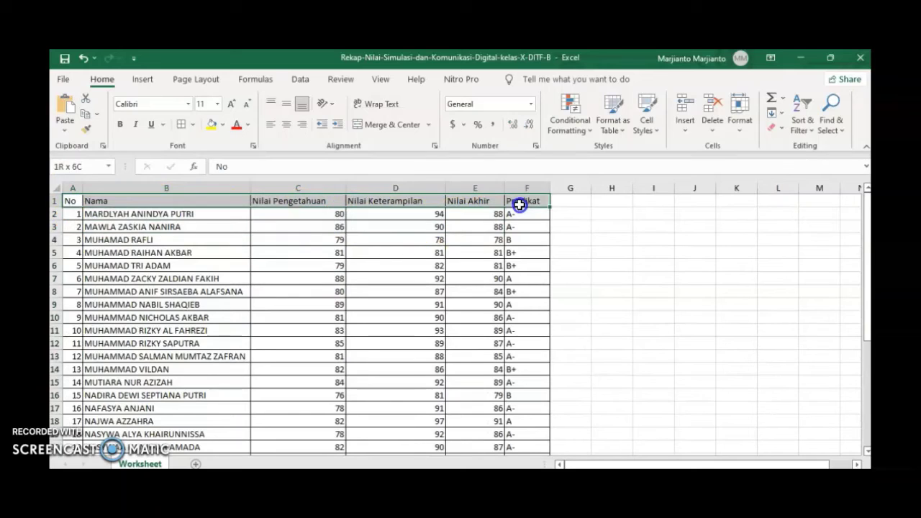
click(286, 125)
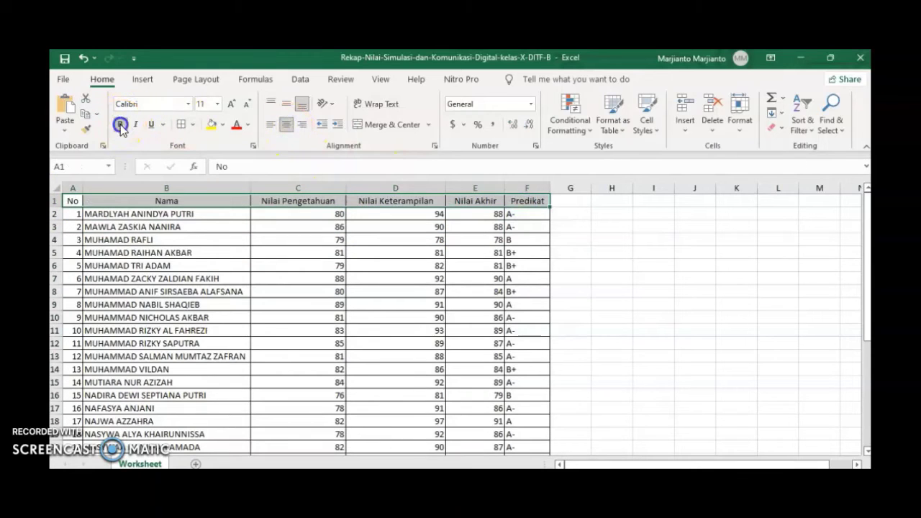
click(121, 123)
click(260, 217)
Narrow columns C to E slightly, and center the grade and predicate values in C2:F34
drag(284, 188, 485, 185)
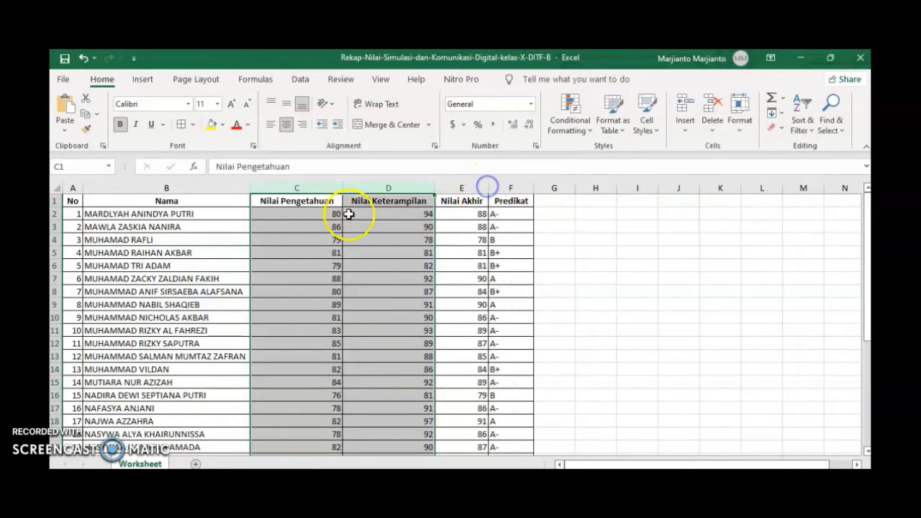
drag(298, 213, 511, 414)
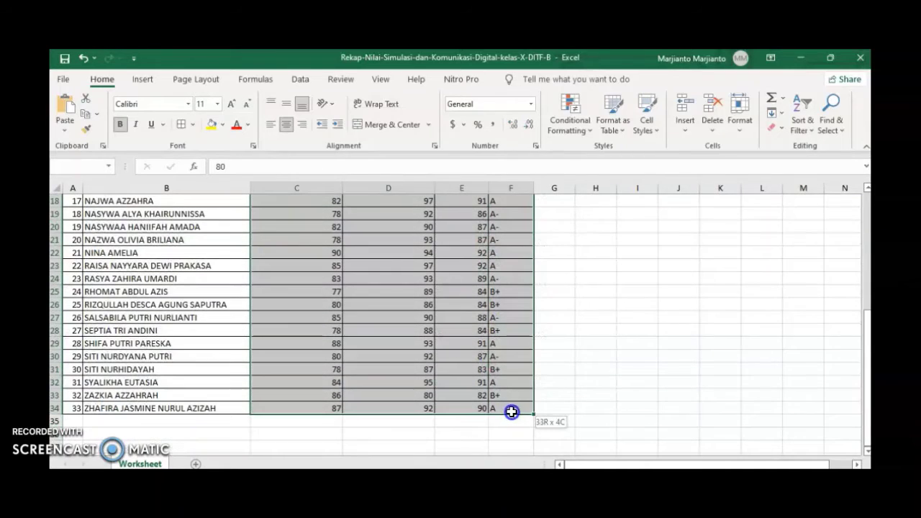
click(288, 127)
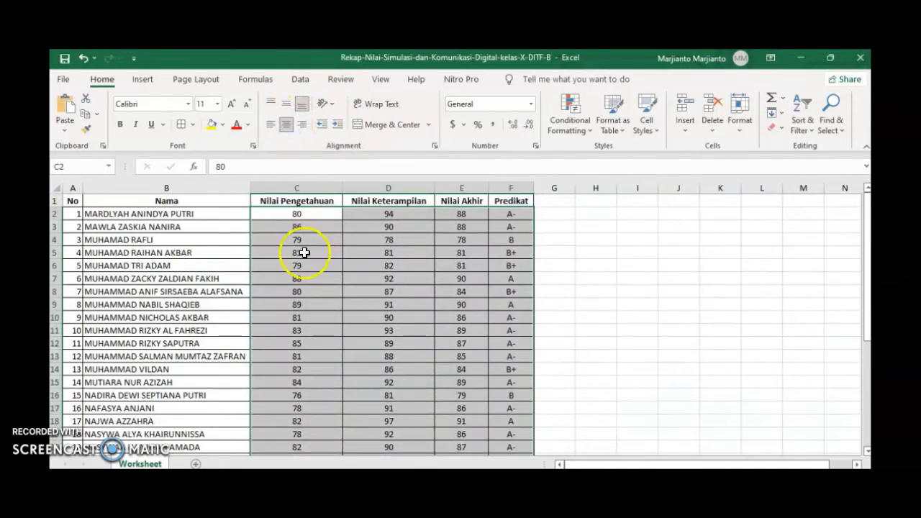
click(292, 252)
Add a Less Than 80 highlight rule with light red fill and dark red text to grades C2:E34
drag(293, 214, 488, 440)
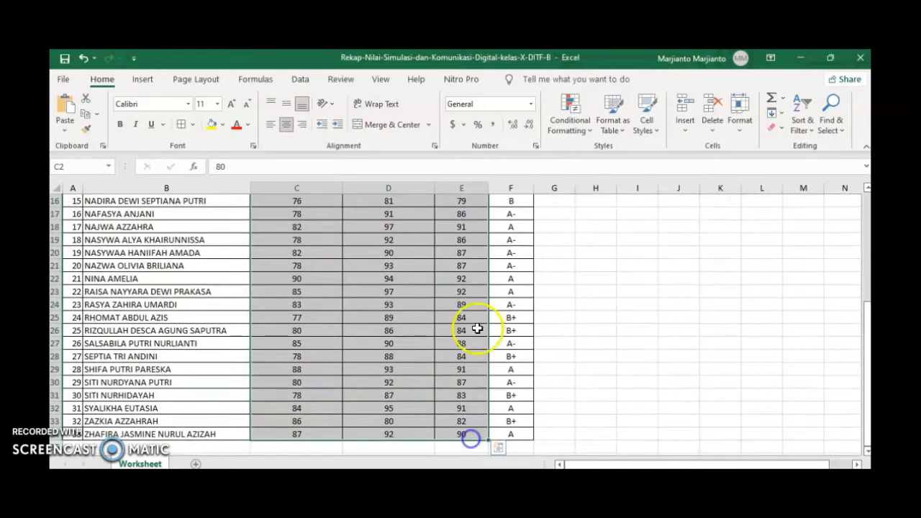
scroll(440, 318, up, 5)
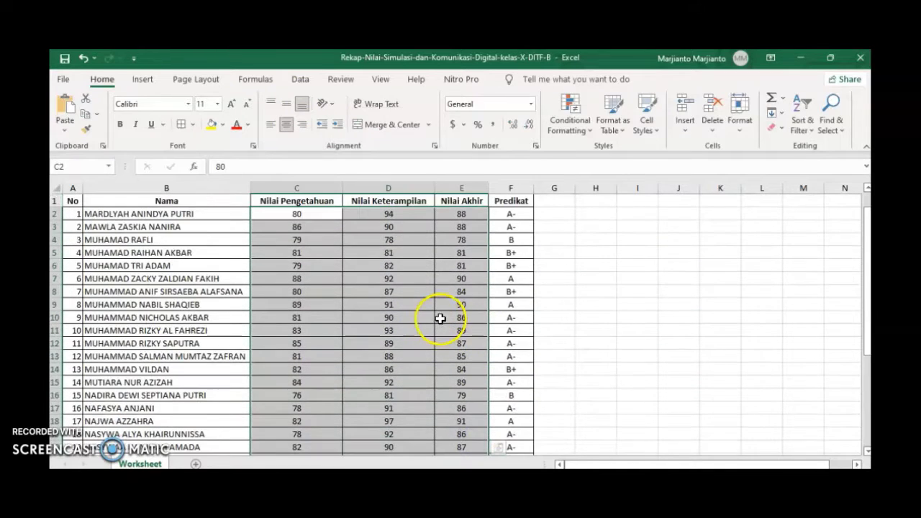
click(102, 79)
click(583, 123)
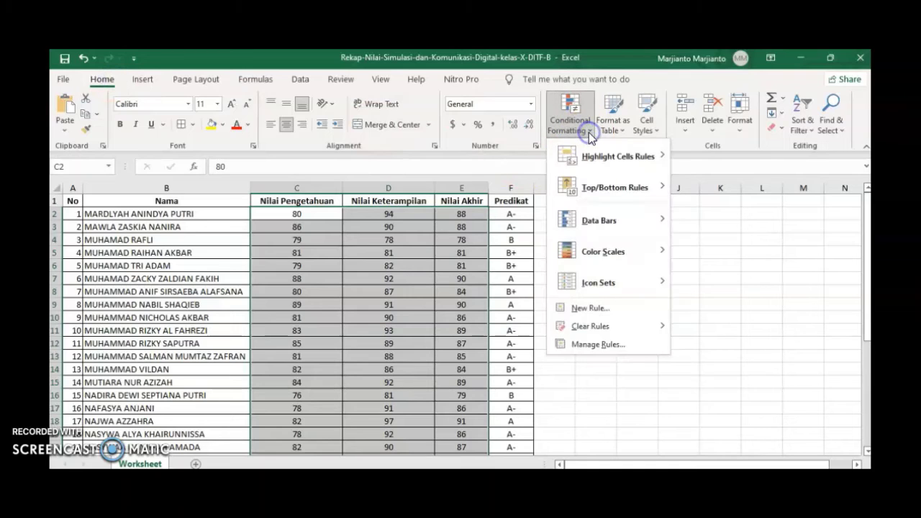
mouse_move(616, 156)
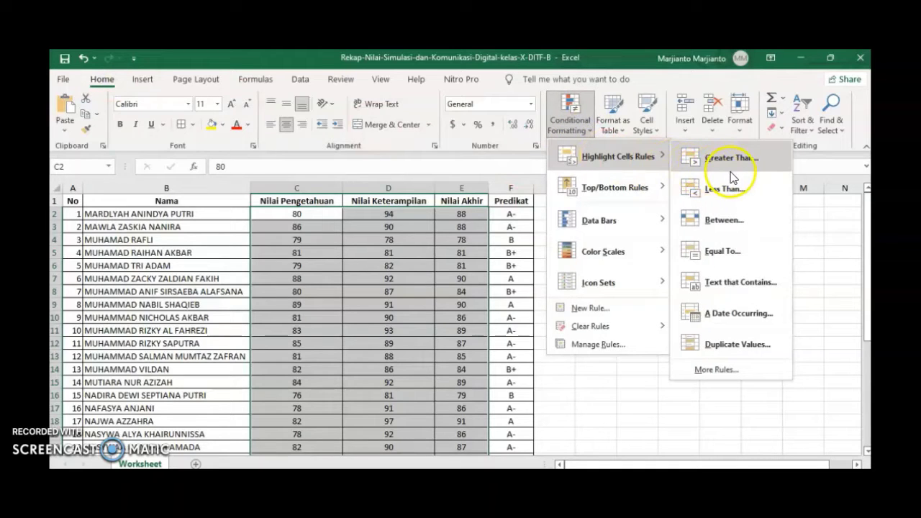
click(739, 190)
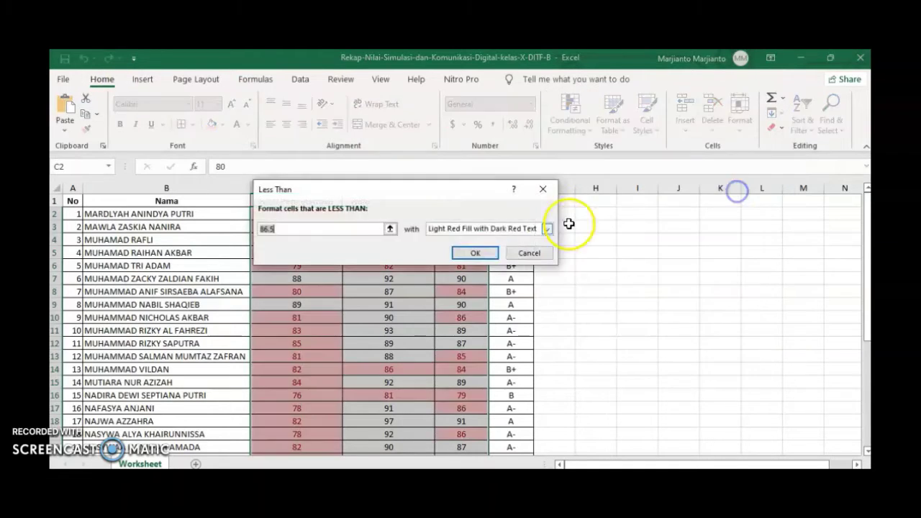
text(80)
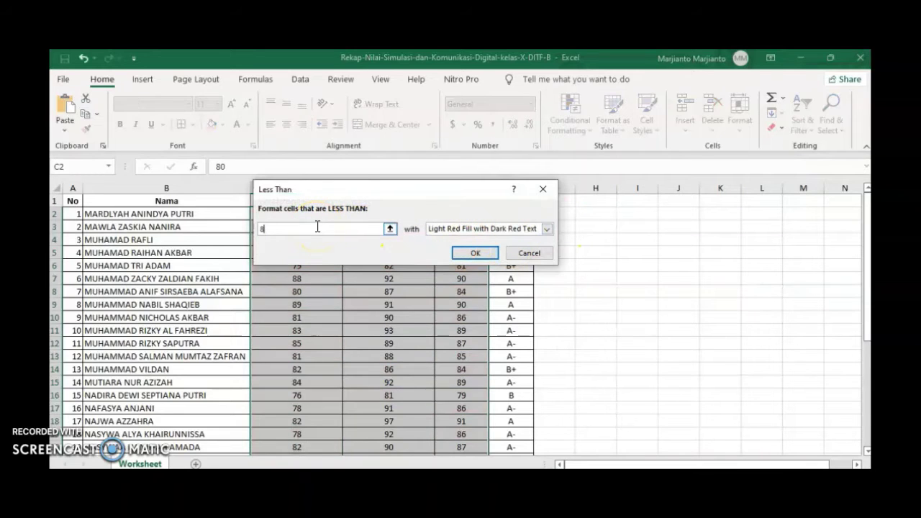
click(475, 253)
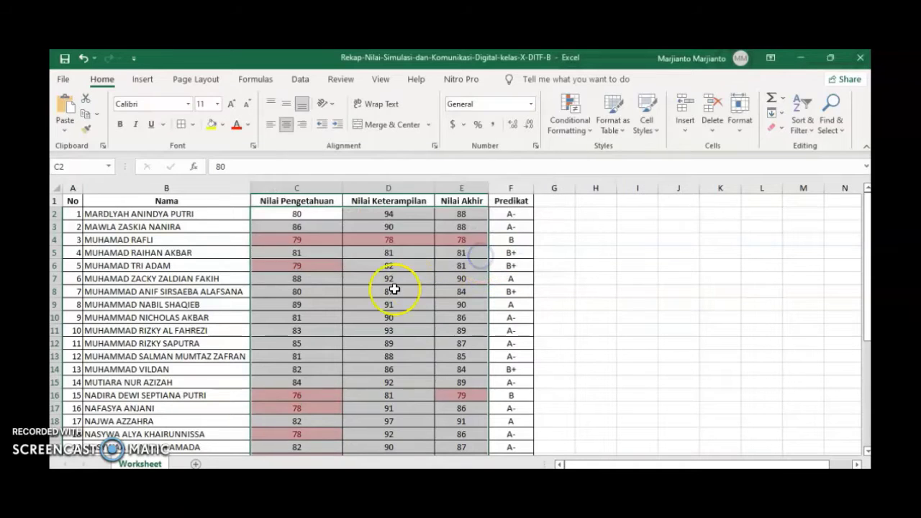
click(389, 292)
Examine the highlighted grades below 80 in the knowledge, skills and final grade columns of class X-DITF-B
drag(305, 242, 454, 374)
click(354, 308)
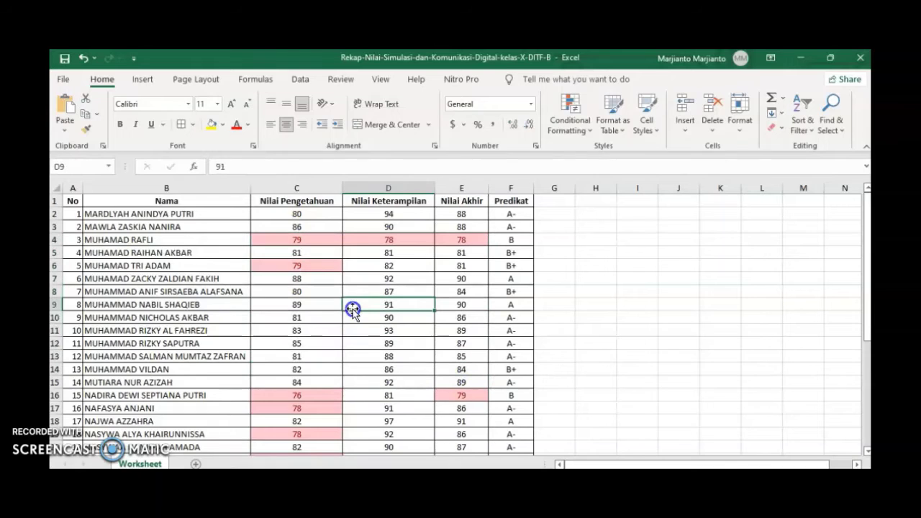
click(308, 238)
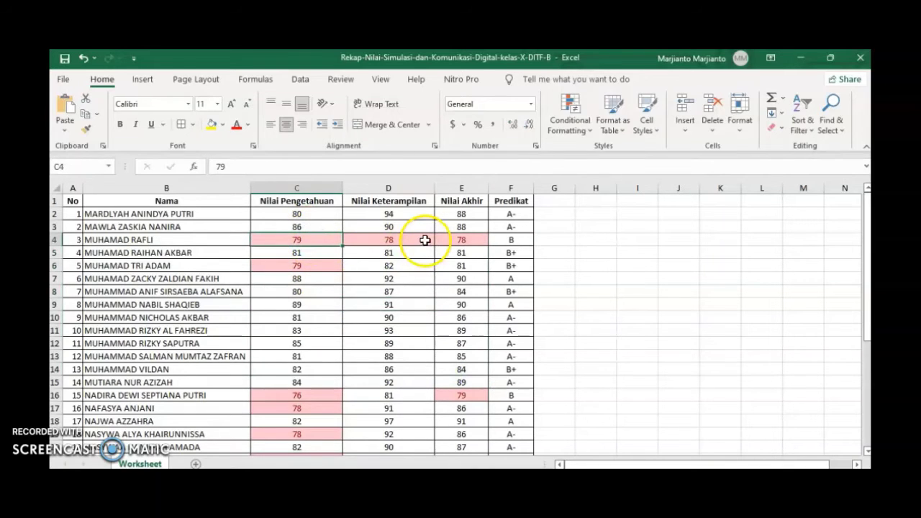
click(397, 237)
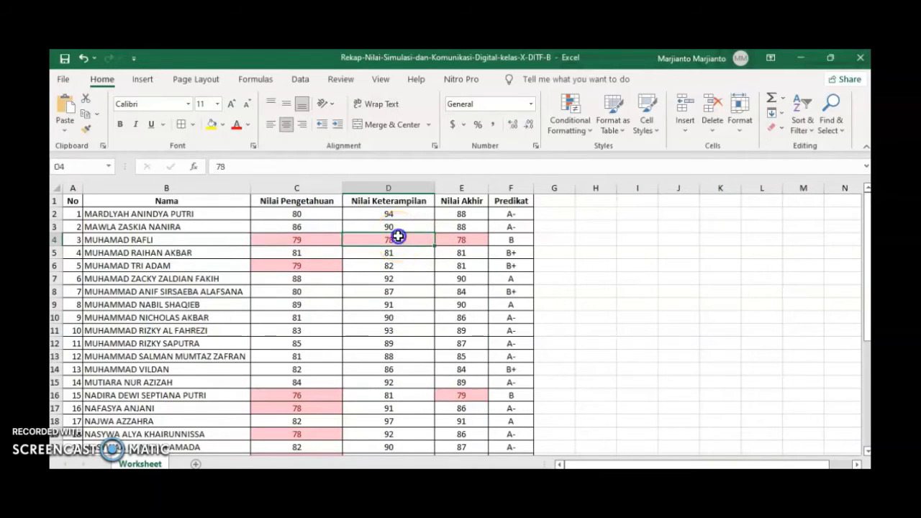
click(453, 237)
click(316, 262)
scroll(349, 346, down, 3)
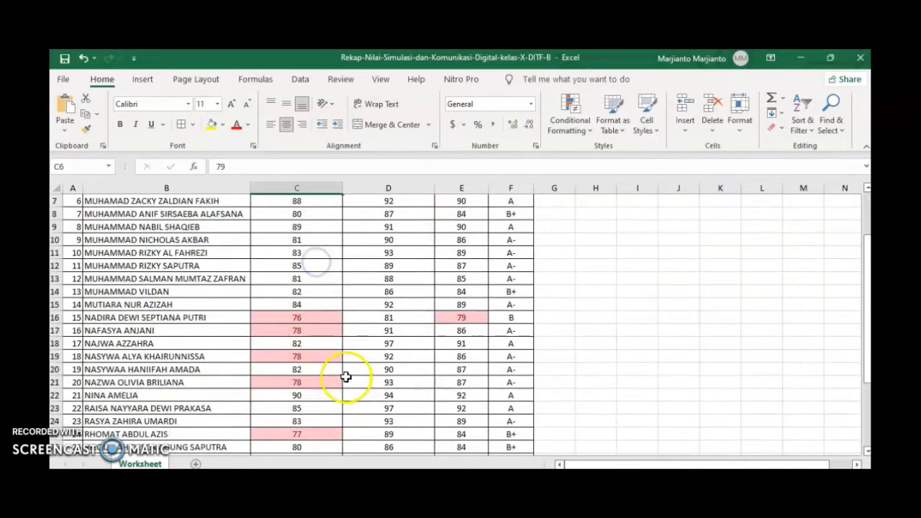
click(297, 342)
scroll(434, 320, up, 3)
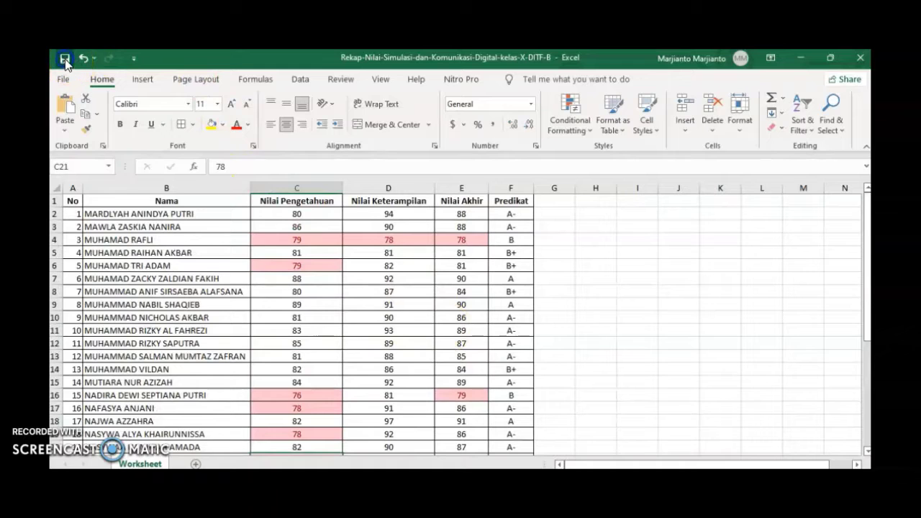
Save and close the X-DITF-B workbook, and close the Downloads folder
click(852, 62)
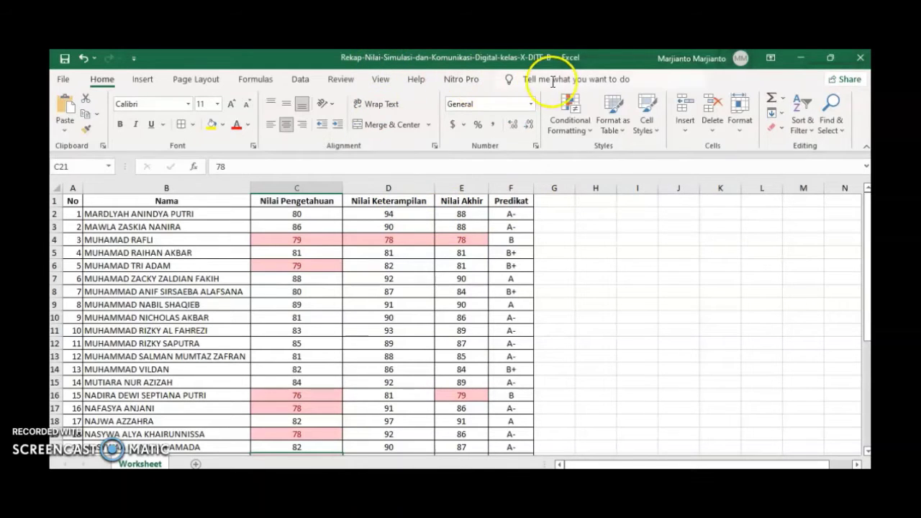
click(862, 59)
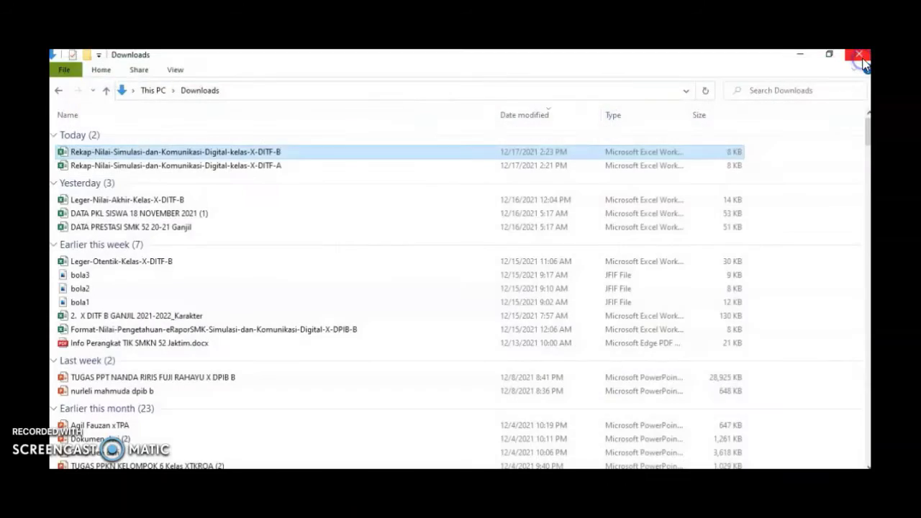
click(863, 58)
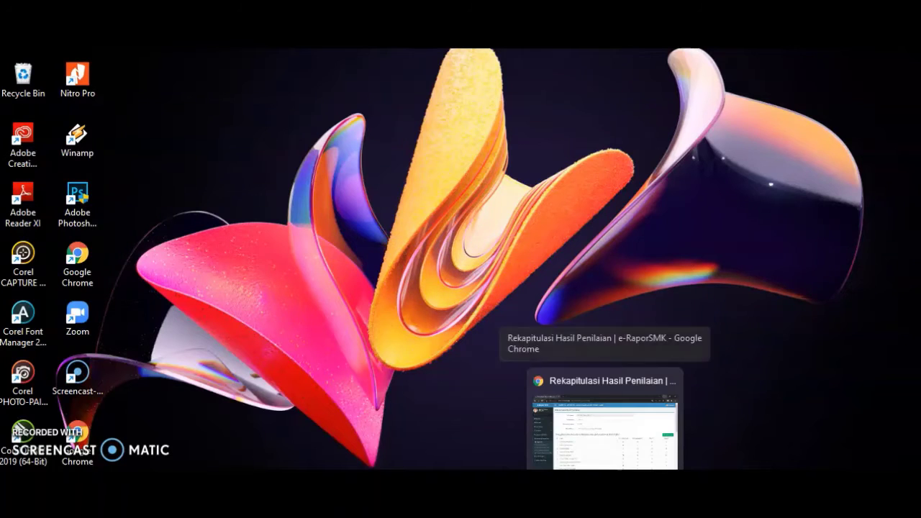
Switch to e-Rapor SMK in Chrome and show the grade recap for class group X TKRO B, subject Simulasi dan Komunikasi Digital
click(605, 421)
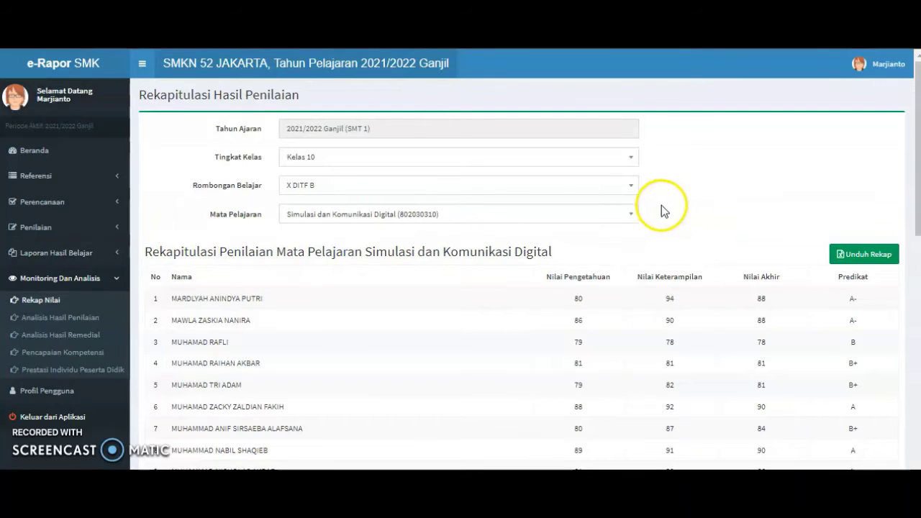
click(504, 192)
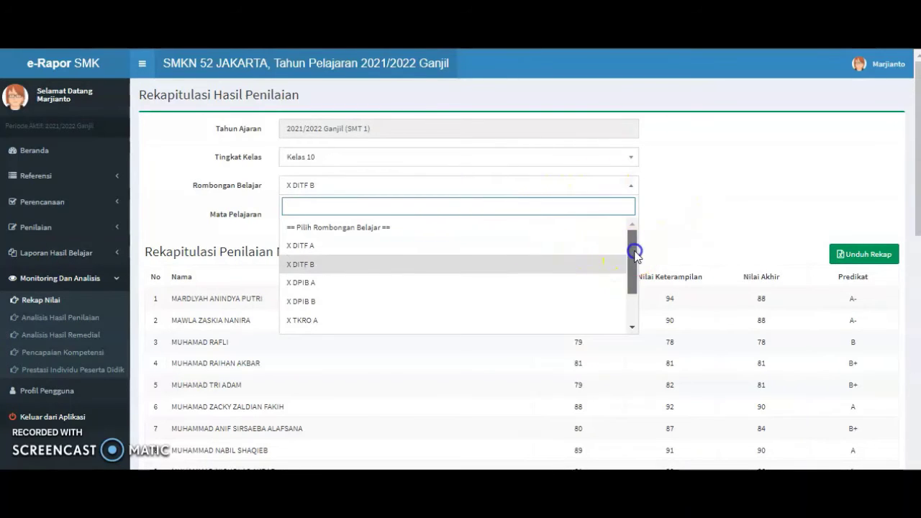
drag(634, 247, 636, 320)
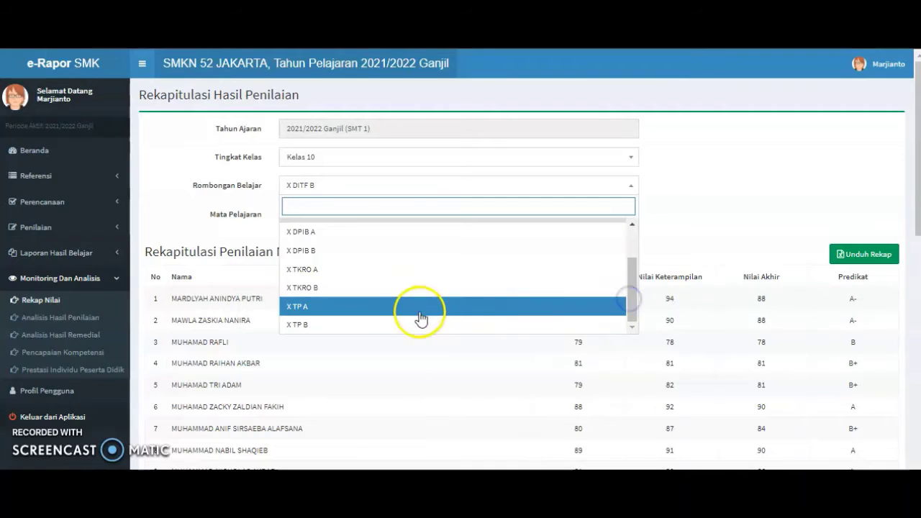
click(347, 295)
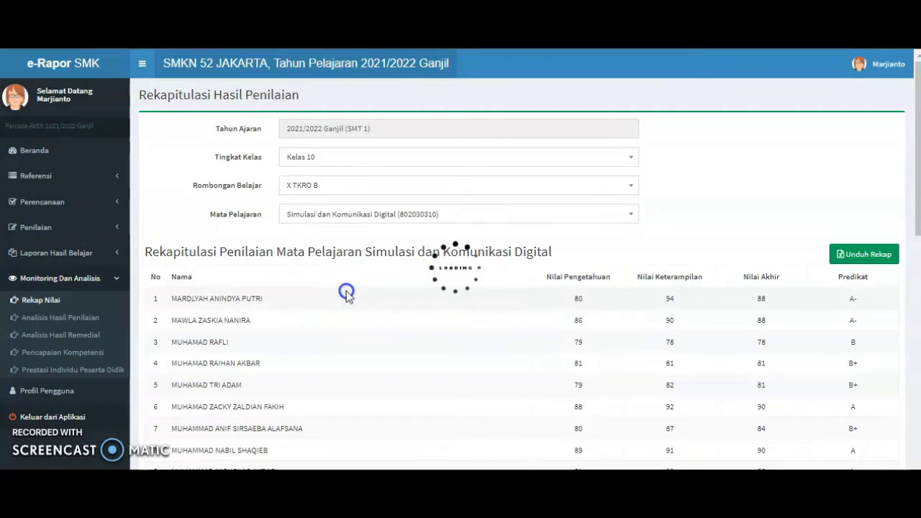
click(400, 215)
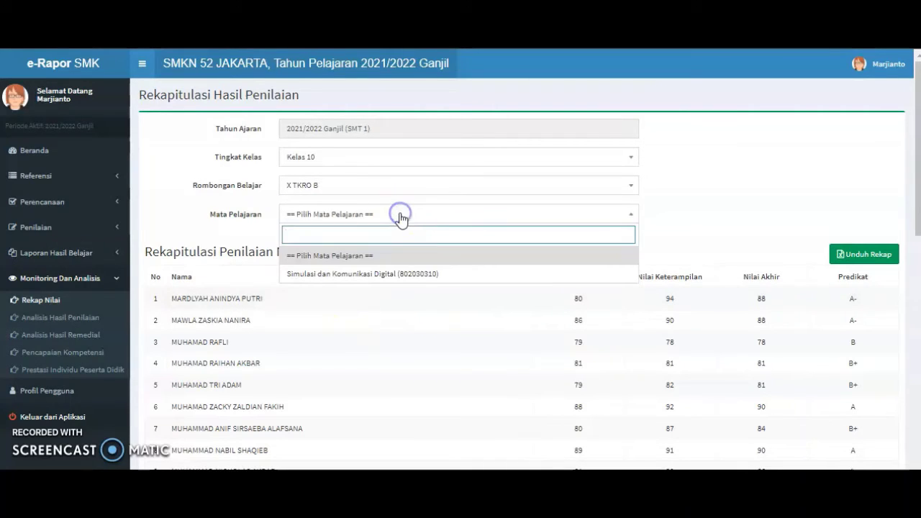
click(369, 275)
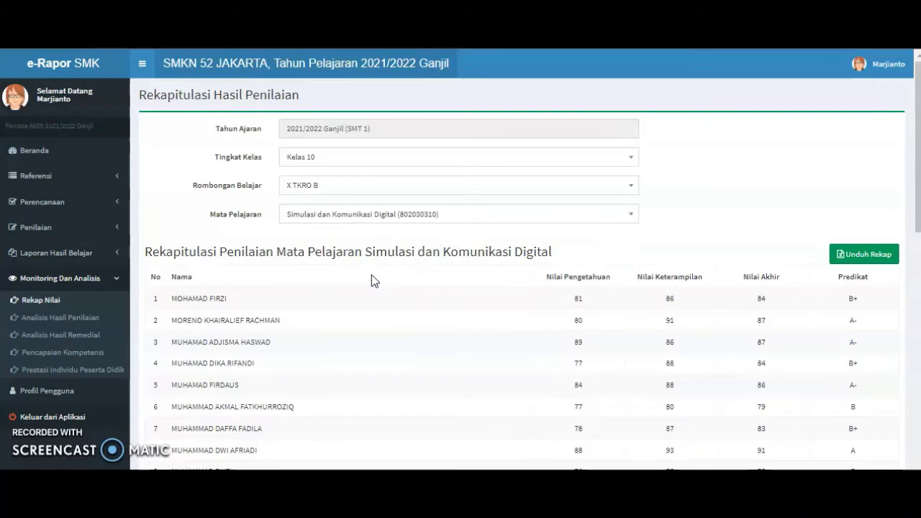
Open the Analisis Hasil Penilaian page, dismiss the translation prompt, and choose grade level Kelas 10 and class group X DITF A
click(232, 302)
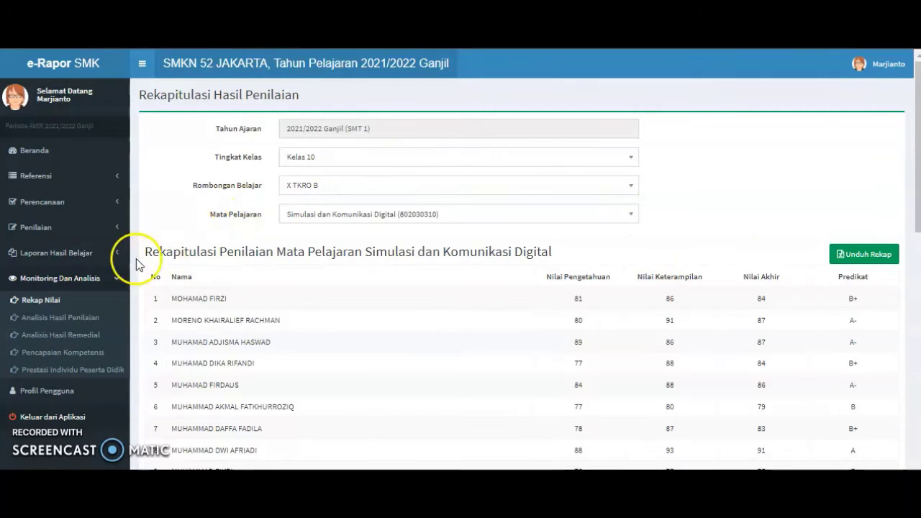
click(55, 319)
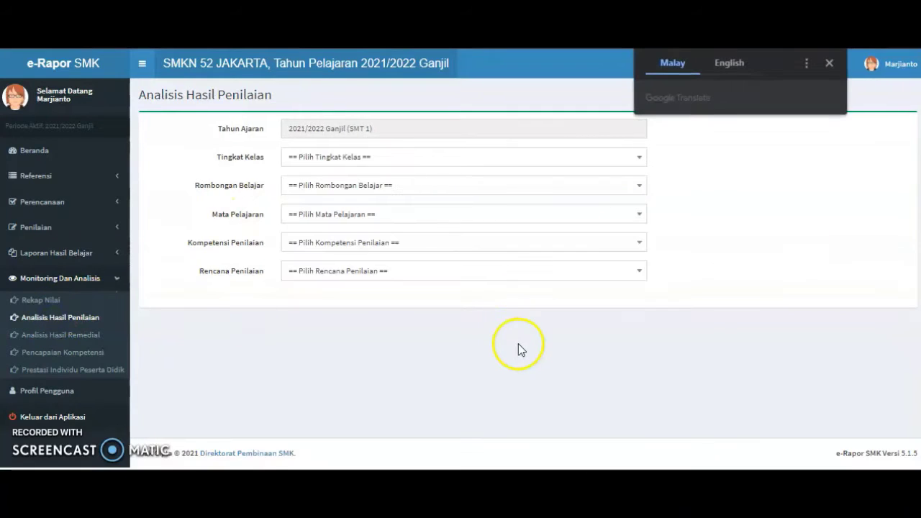
click(830, 63)
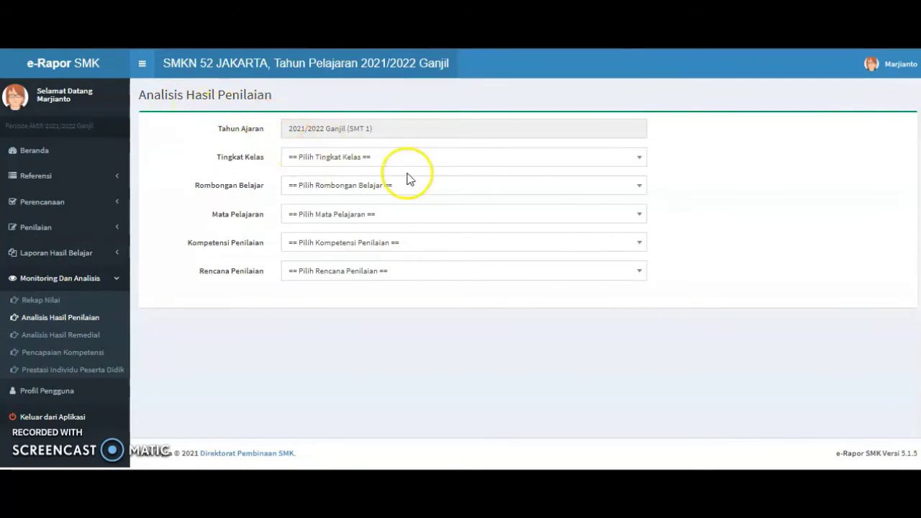
click(546, 159)
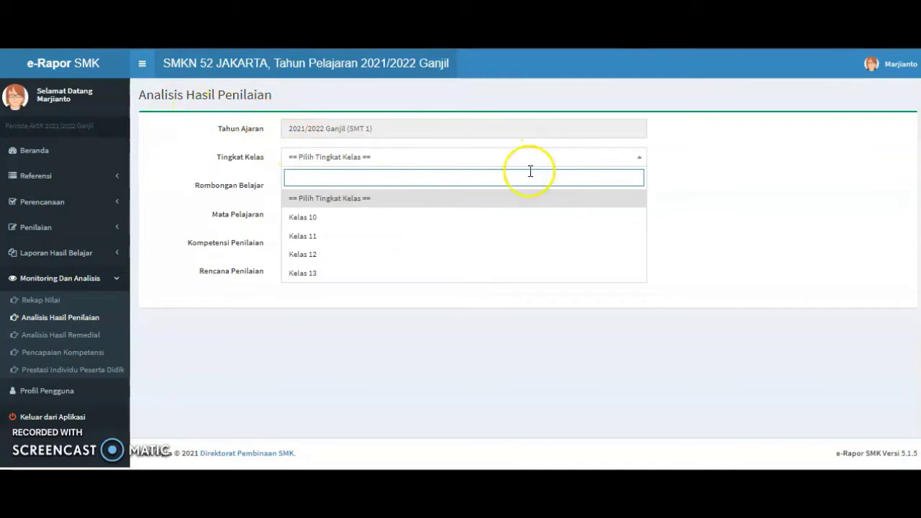
click(427, 218)
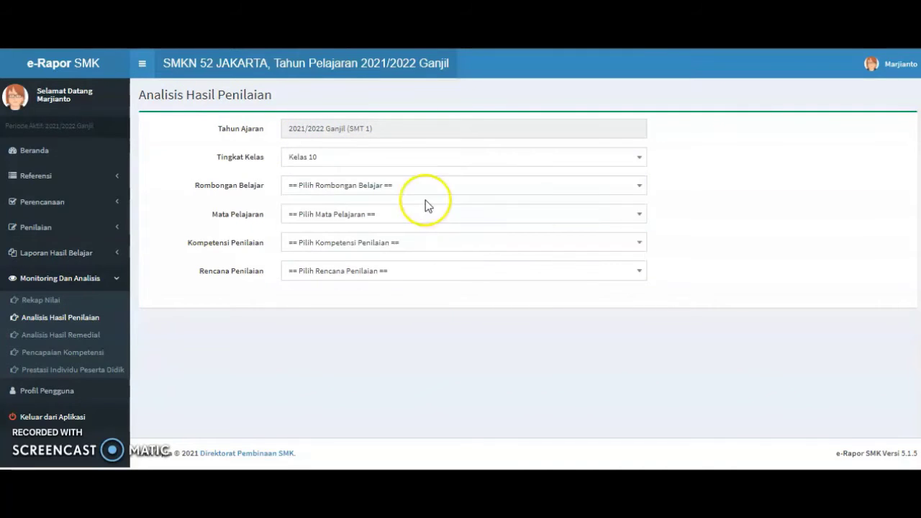
click(537, 190)
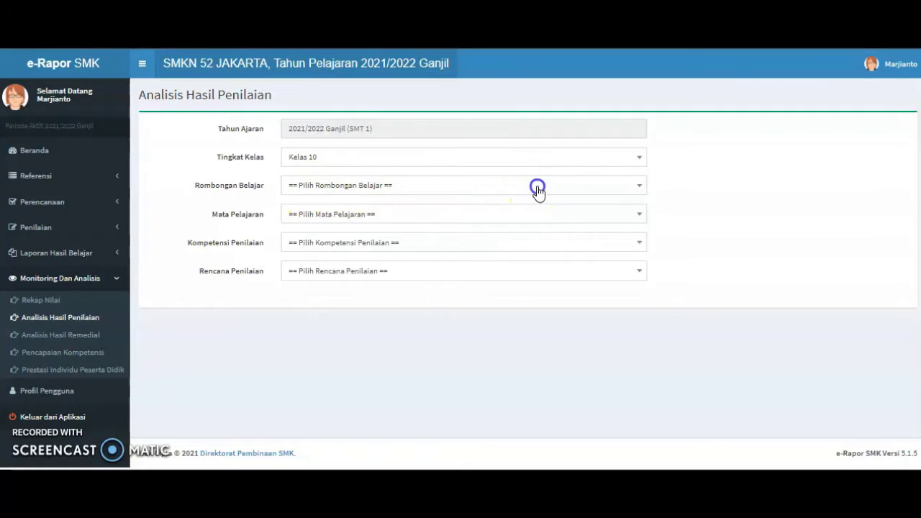
click(472, 248)
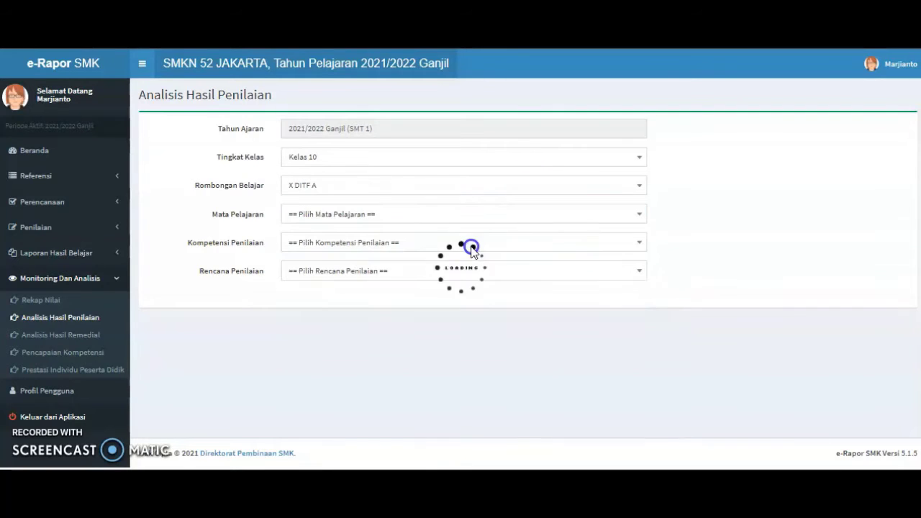
Display the assessment analysis for subject Simulasi dan Komunikasi Digital, competency Pengetahuan and assessment plan UH
click(539, 212)
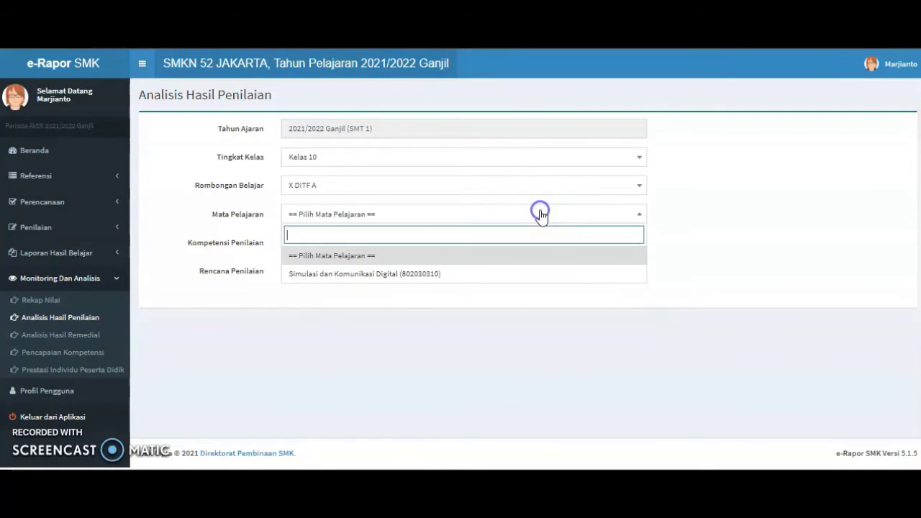
click(456, 274)
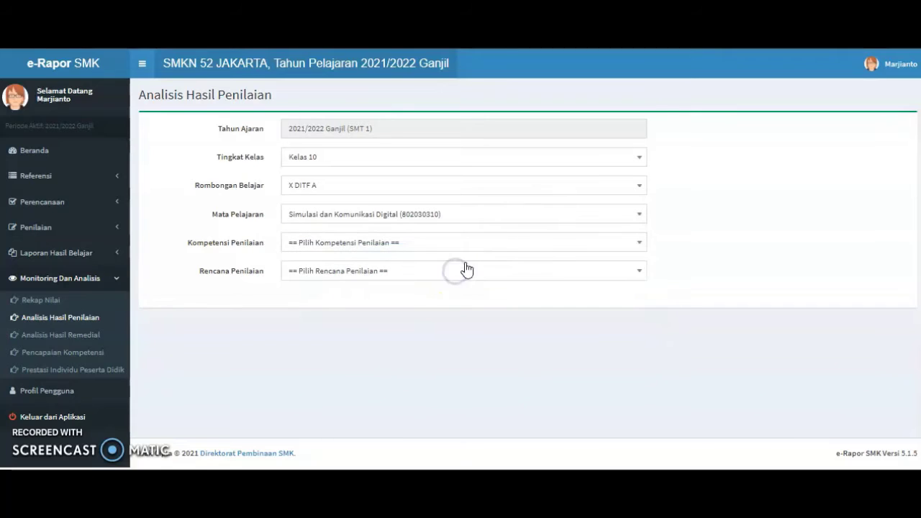
click(596, 244)
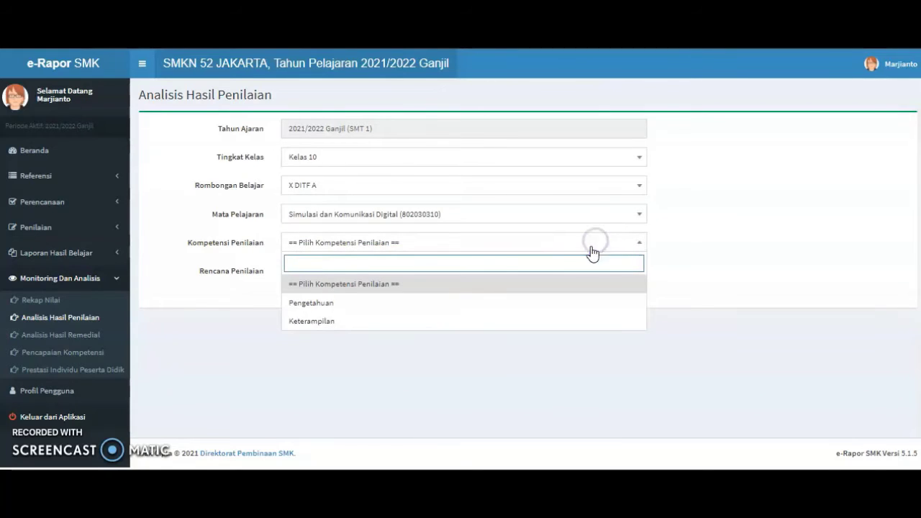
click(439, 308)
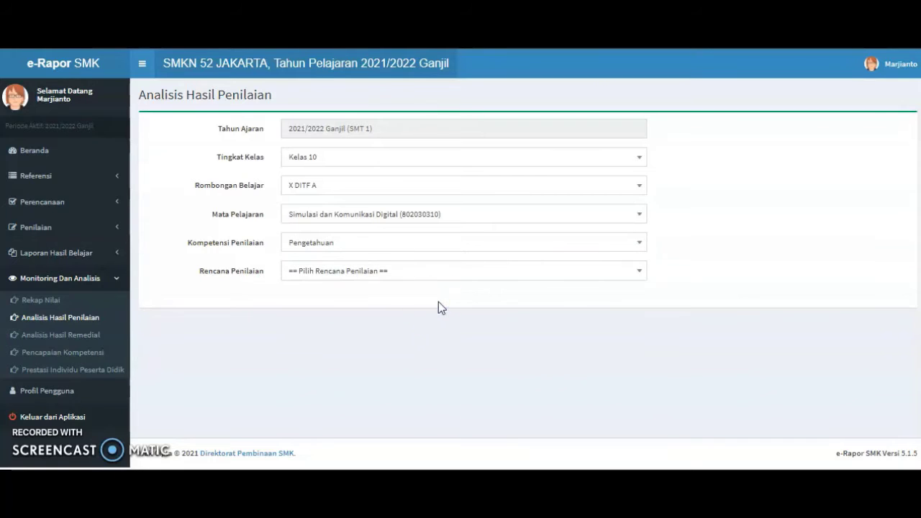
click(507, 272)
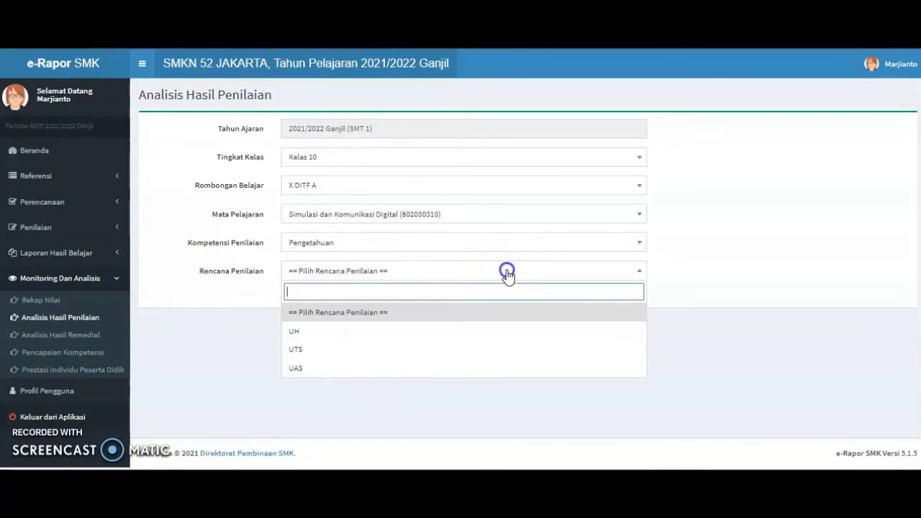
click(340, 335)
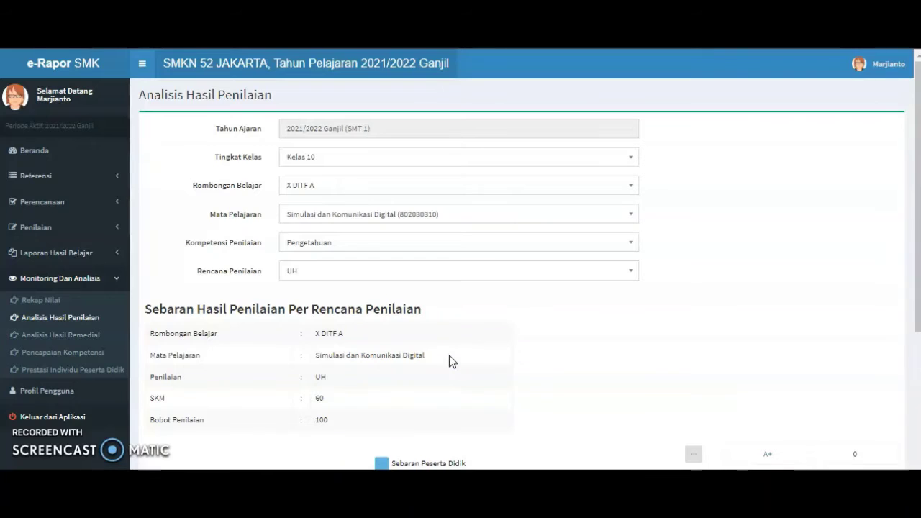
Examine the UH assessment details and the student distribution chart for the score ranges from 74-70 up to 89-85
scroll(449, 354, down, 1)
click(408, 317)
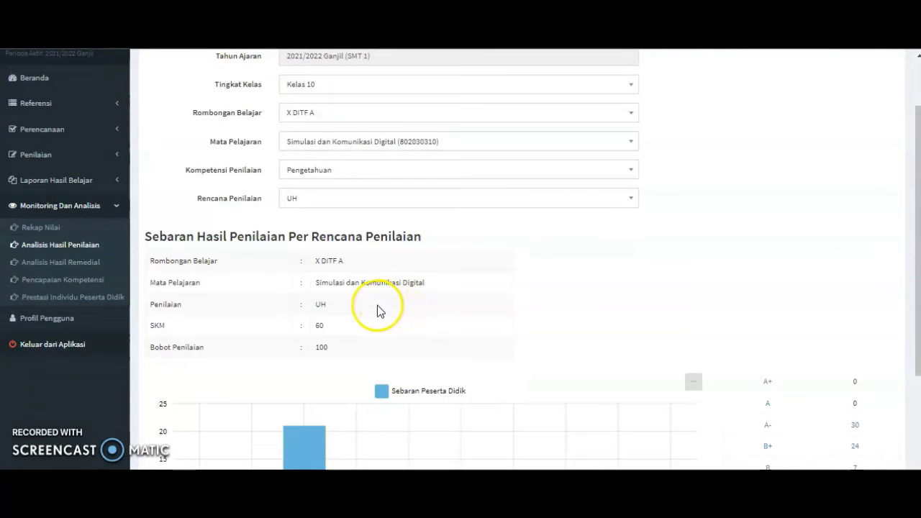
click(350, 330)
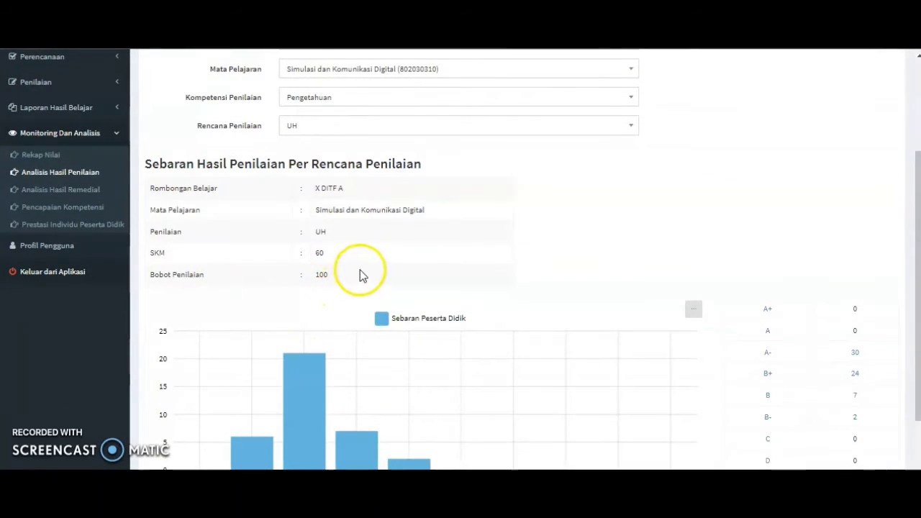
scroll(384, 277, down, 1)
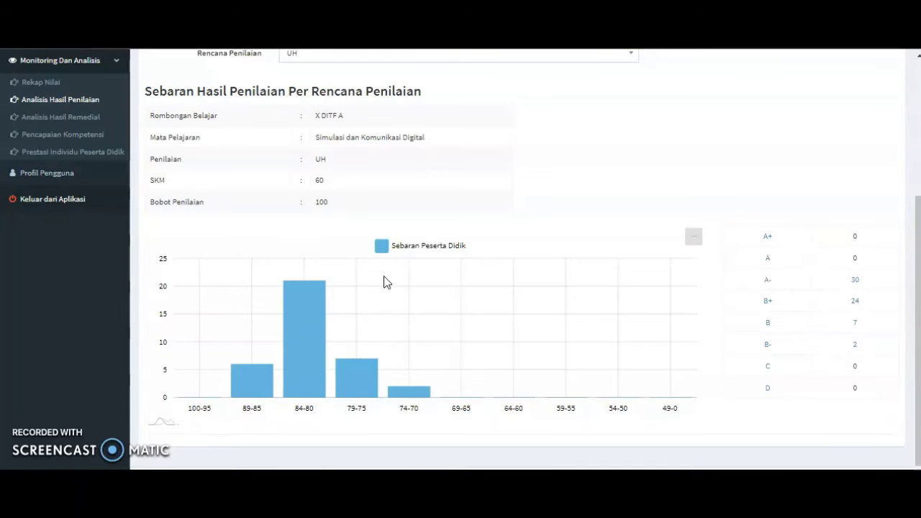
click(355, 113)
mouse_move(411, 395)
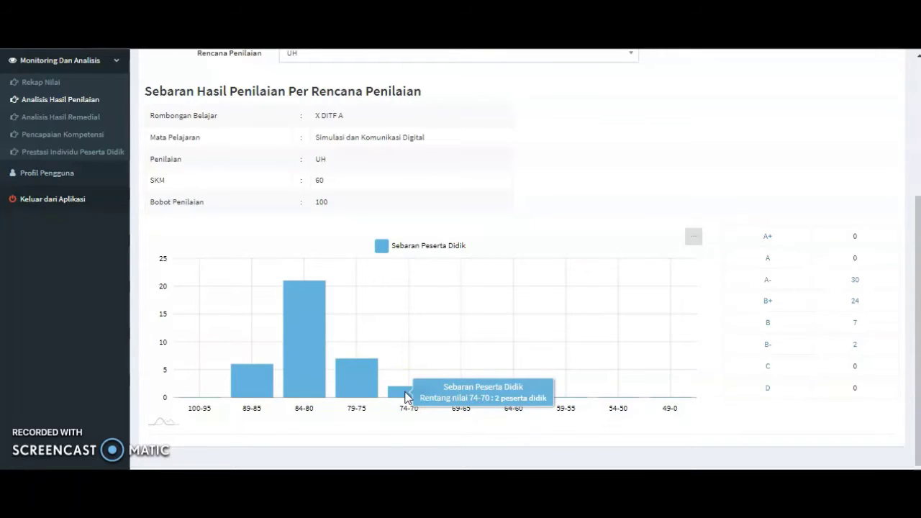
mouse_move(367, 377)
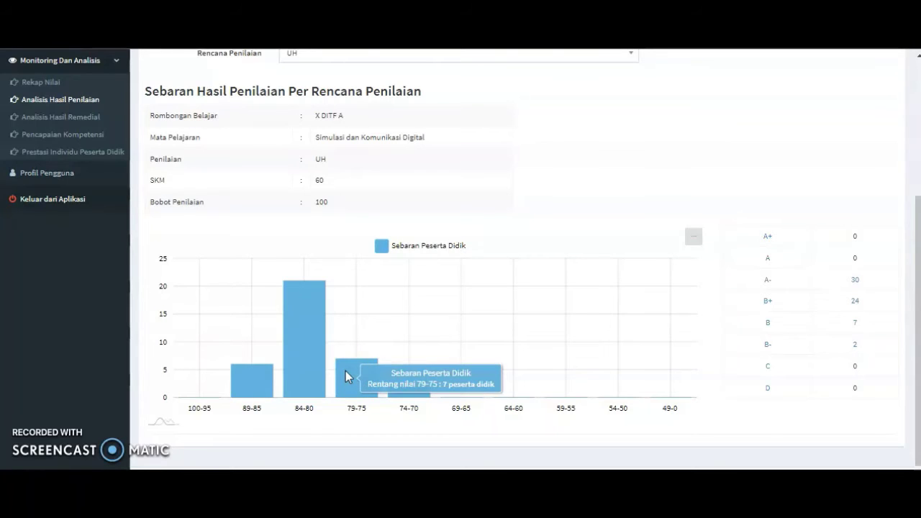
click(302, 352)
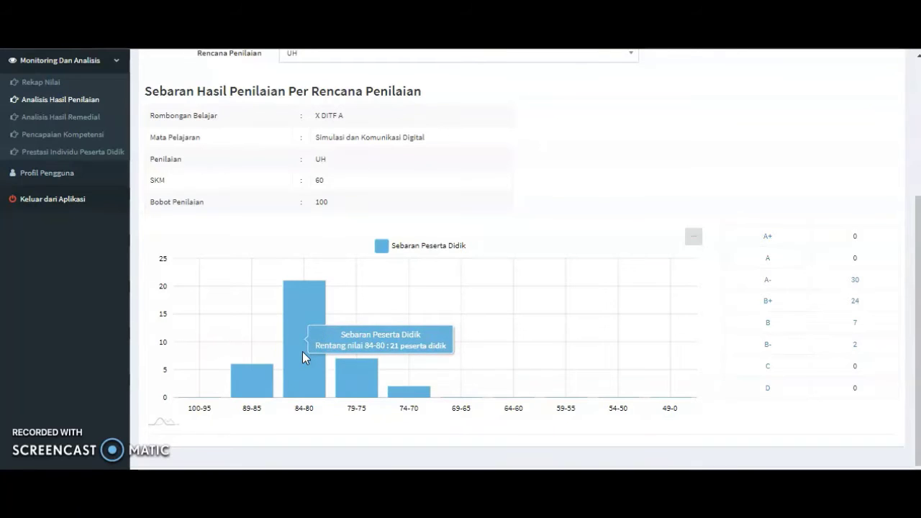
click(263, 389)
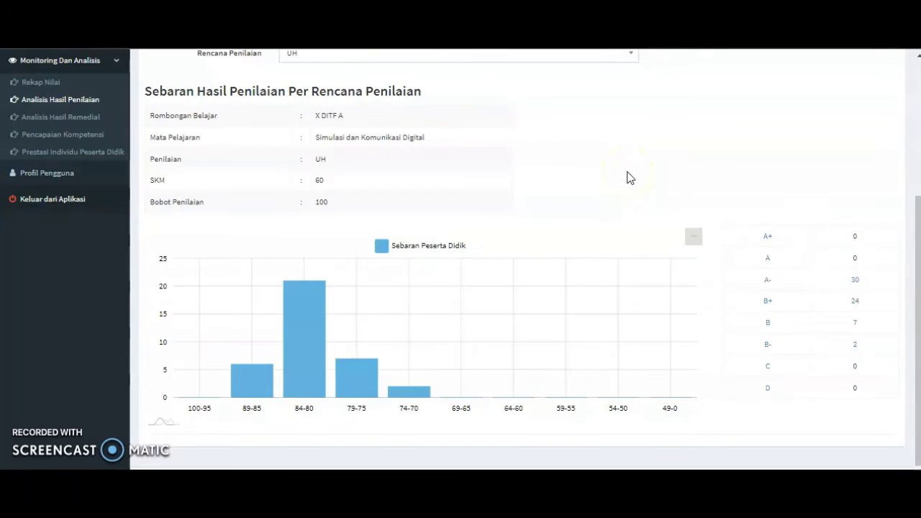
Change the assessment plan to UTS and inspect the number of students per score range in its distribution chart
scroll(630, 178, up, 2)
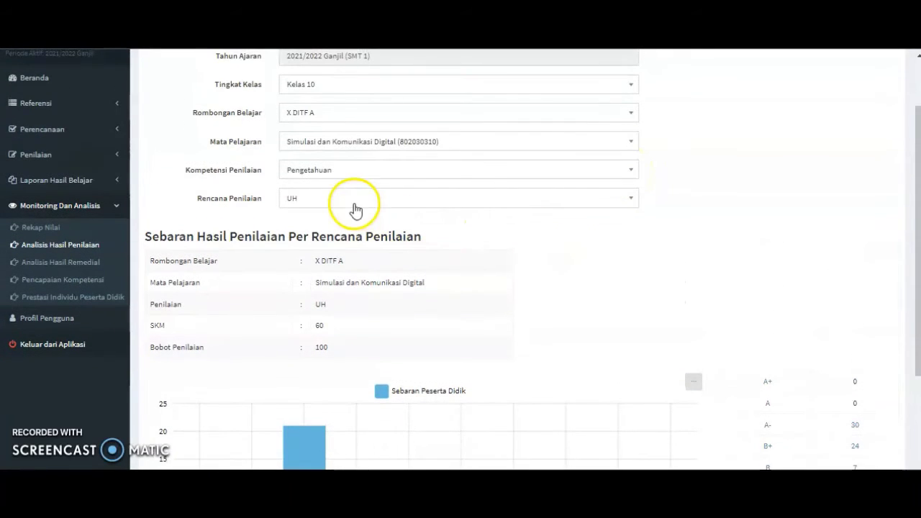
click(353, 200)
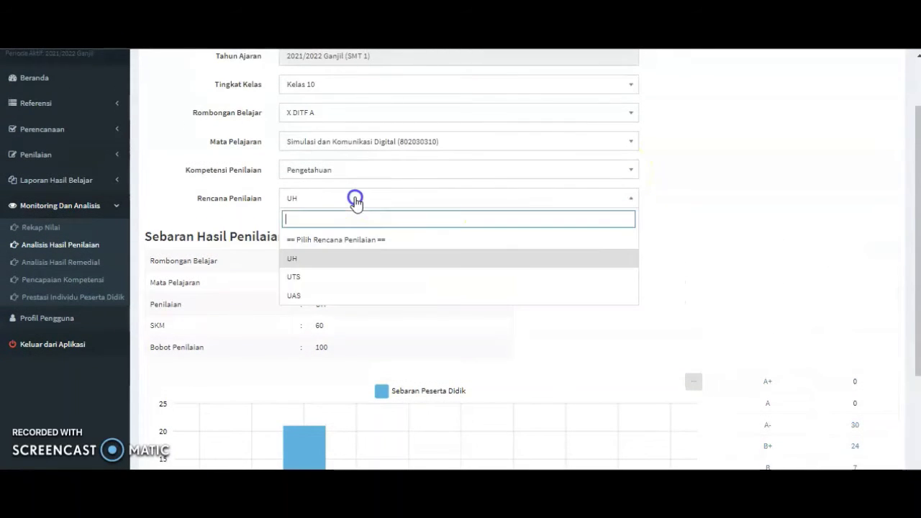
click(334, 279)
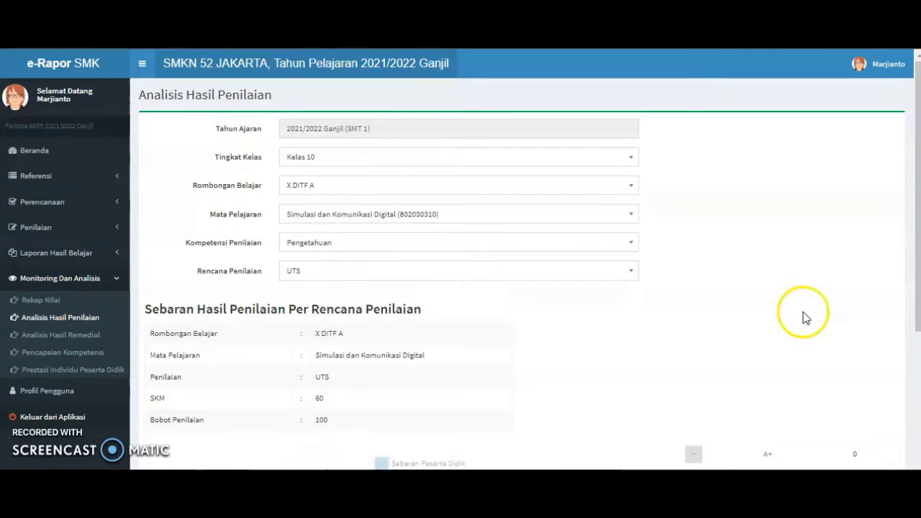
scroll(659, 323, down, 2)
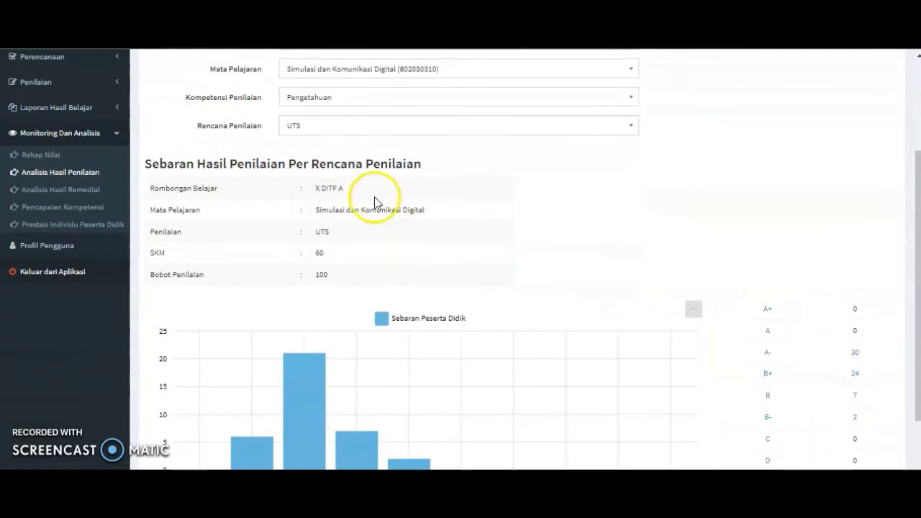
scroll(473, 264, down, 2)
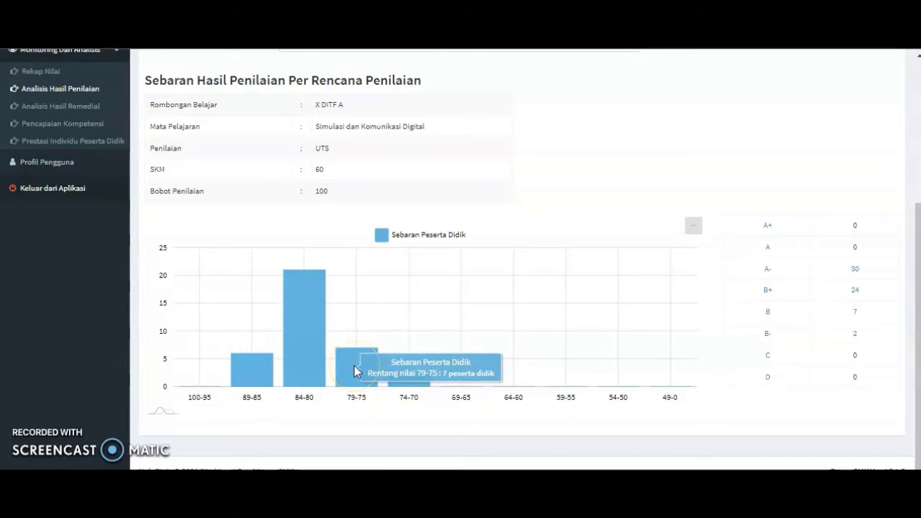
mouse_move(303, 327)
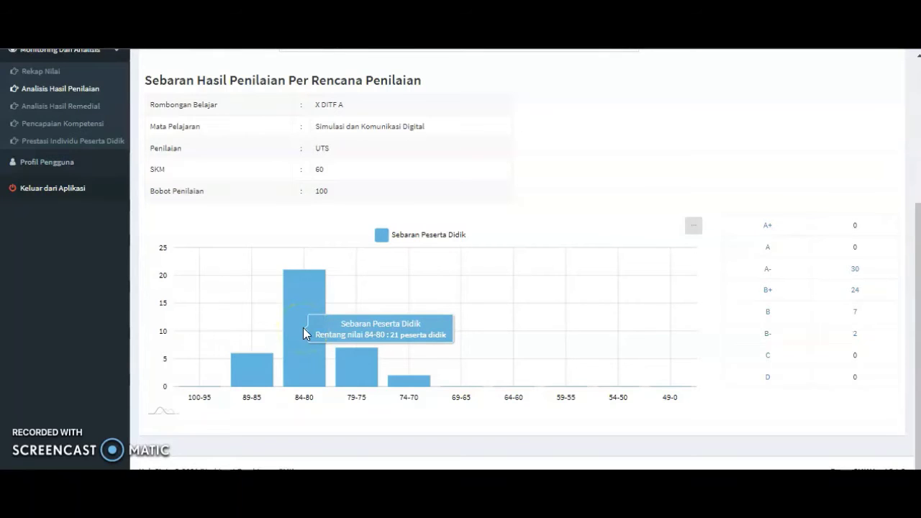
mouse_move(247, 360)
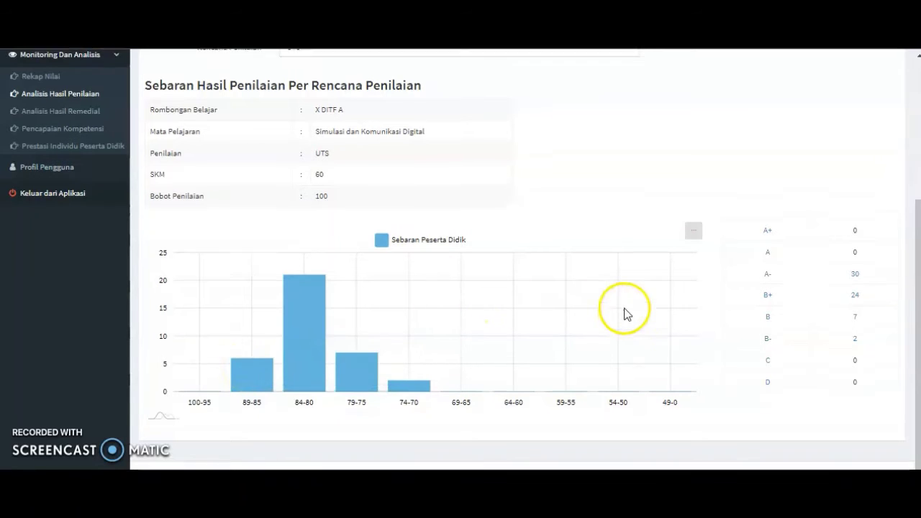
Change the assessment plan to UAS and inspect the number of students per score range in its distribution chart
scroll(624, 314, up, 3)
click(422, 259)
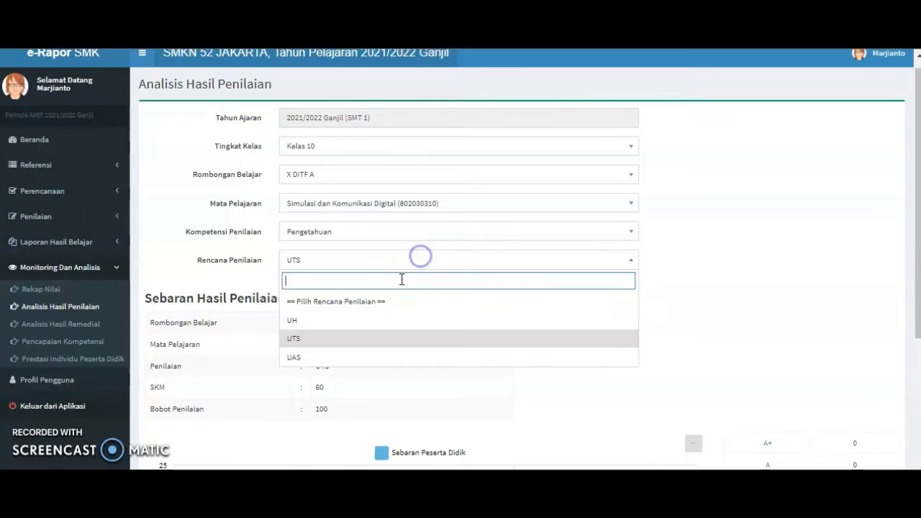
click(354, 358)
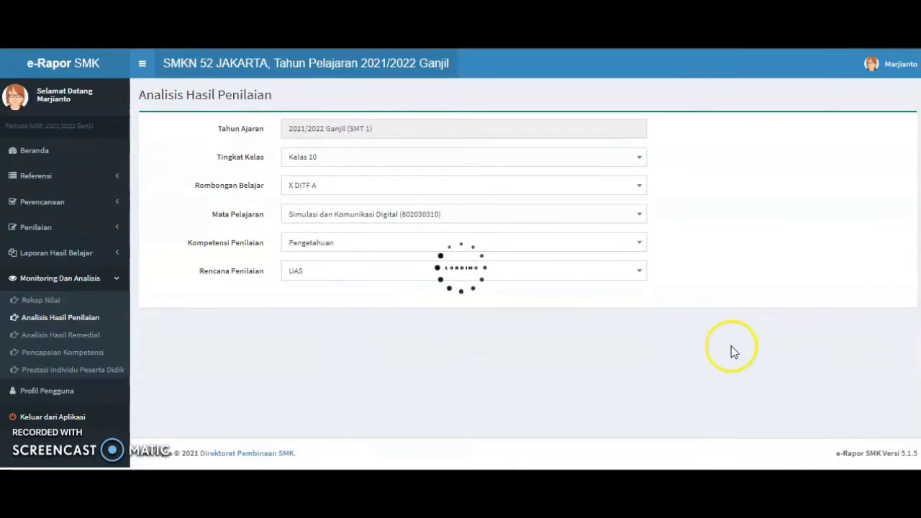
scroll(650, 319, down, 3)
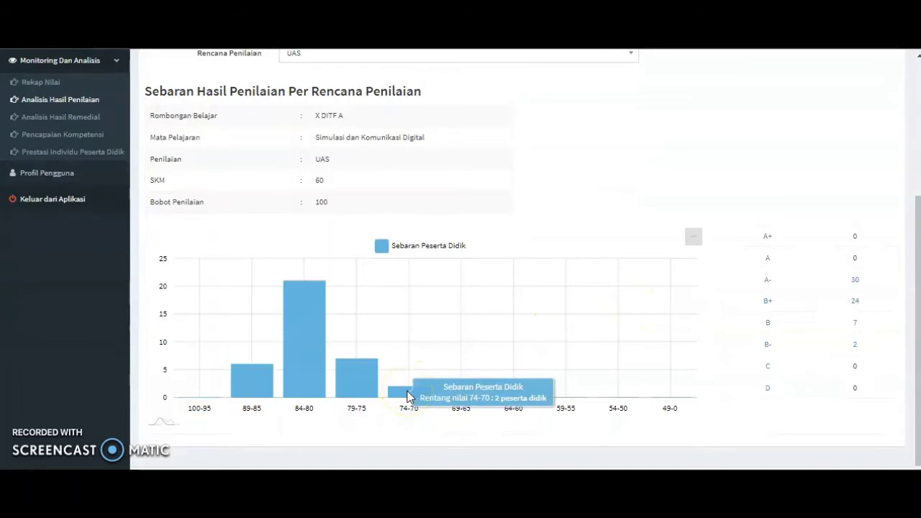
mouse_move(352, 369)
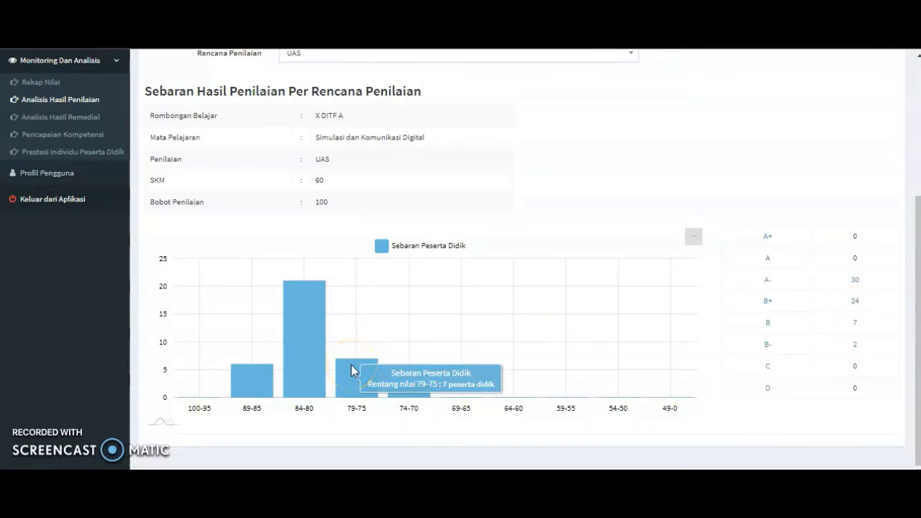
mouse_move(256, 385)
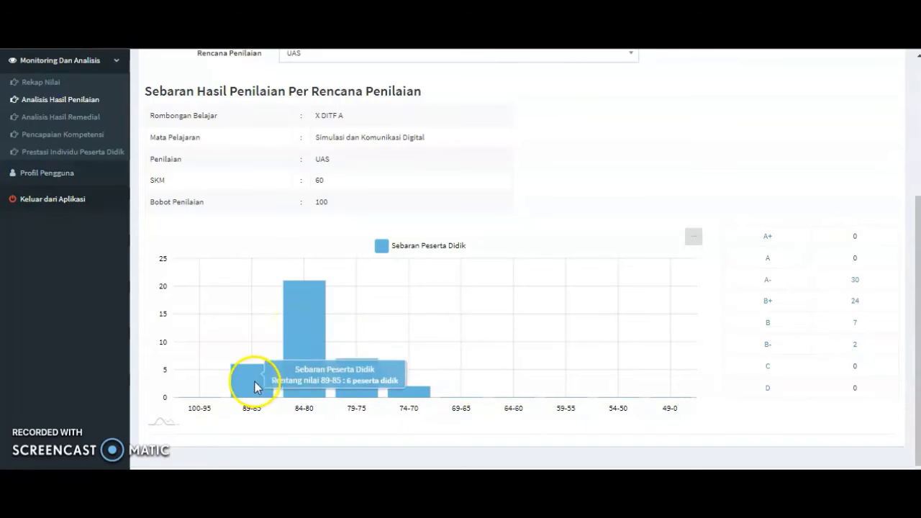
Display the assessment analysis for competency Keterampilan and assessment plan Kinerja in class group X DITF A
scroll(636, 264, up, 3)
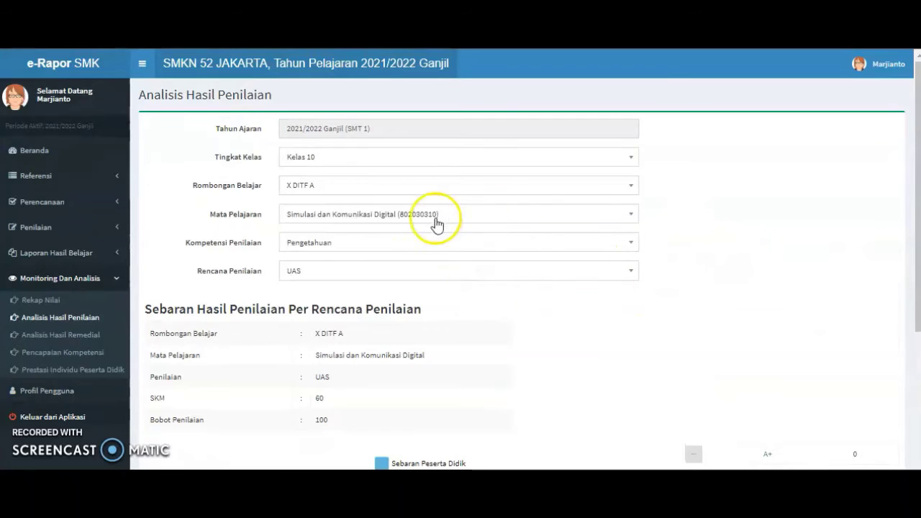
click(374, 246)
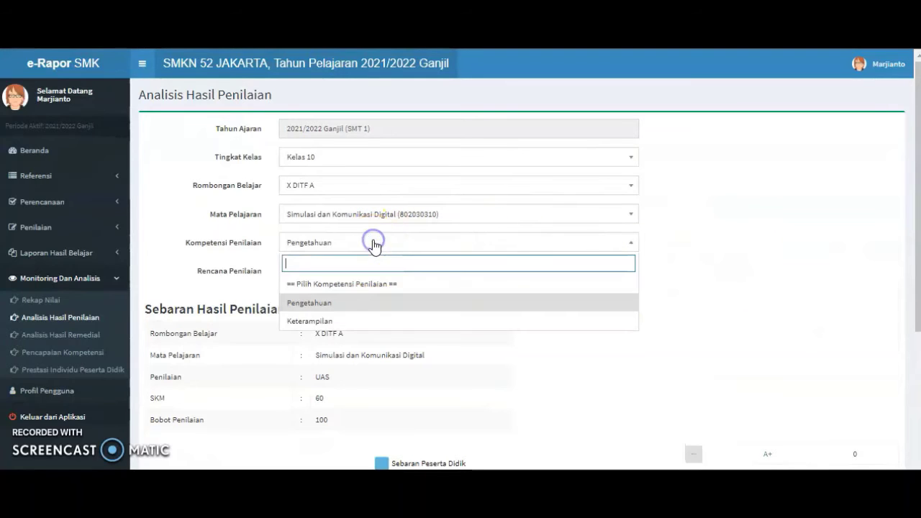
click(339, 322)
click(437, 269)
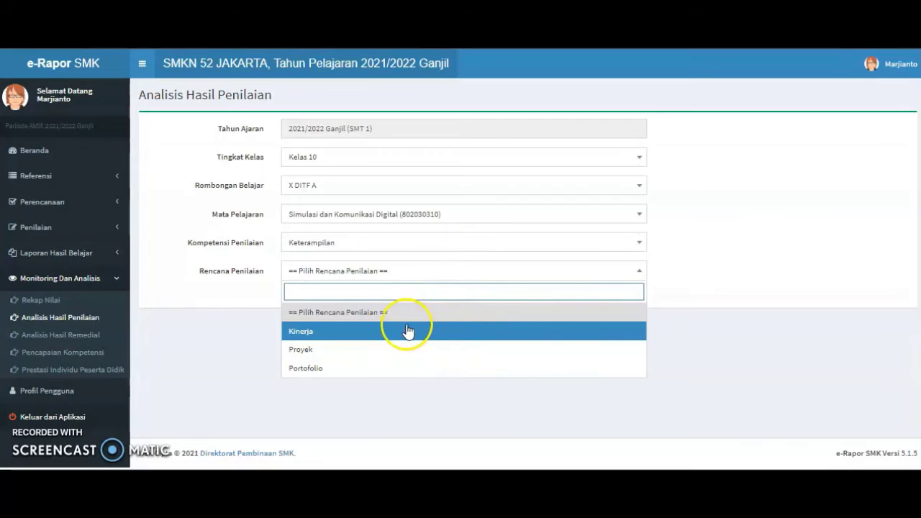
click(345, 333)
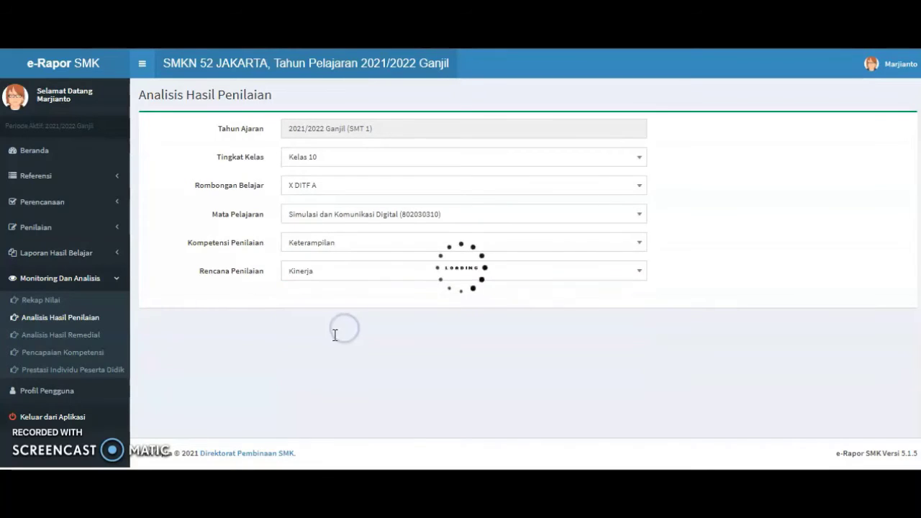
Examine the Kinerja assessment details and the number of students per score range from 74-70 up to 89-85
scroll(358, 331, down, 1)
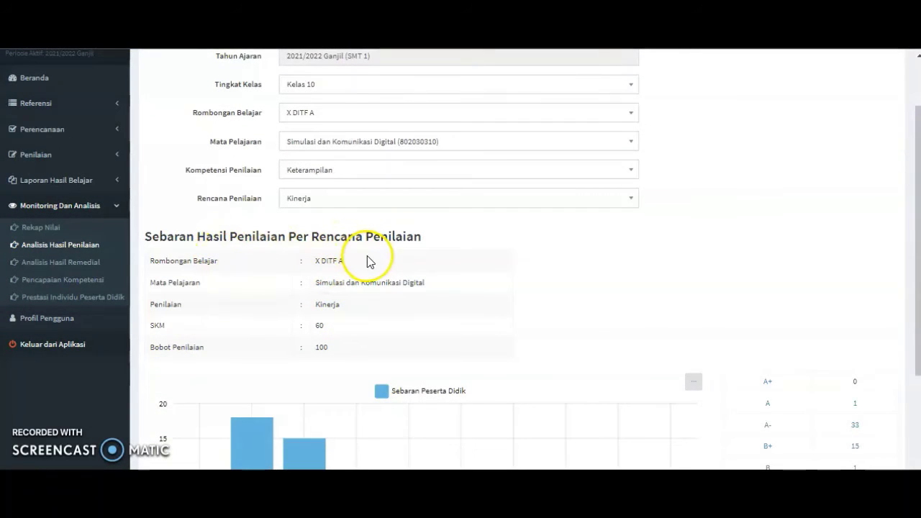
scroll(362, 343, down, 2)
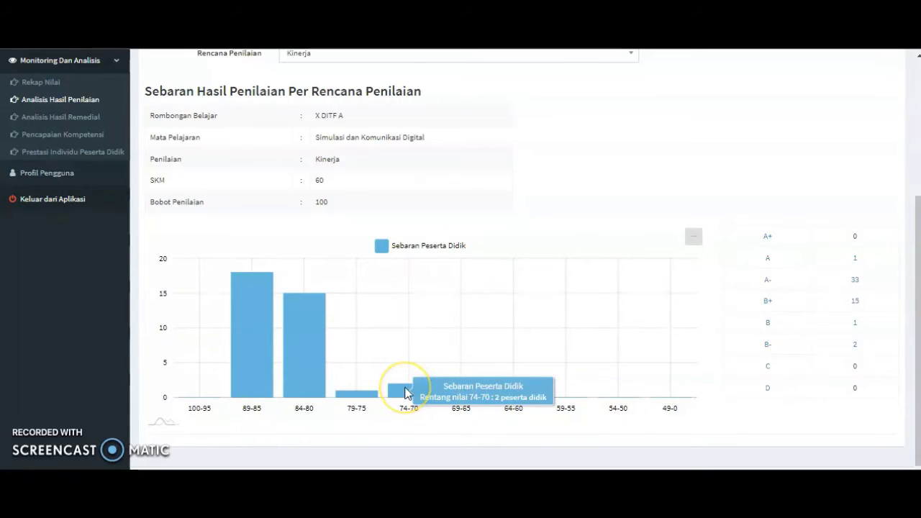
click(361, 389)
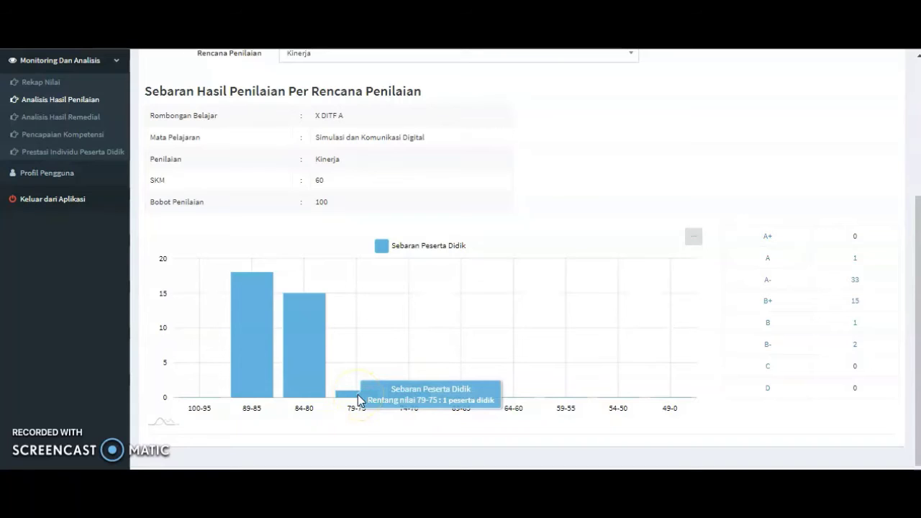
click(294, 358)
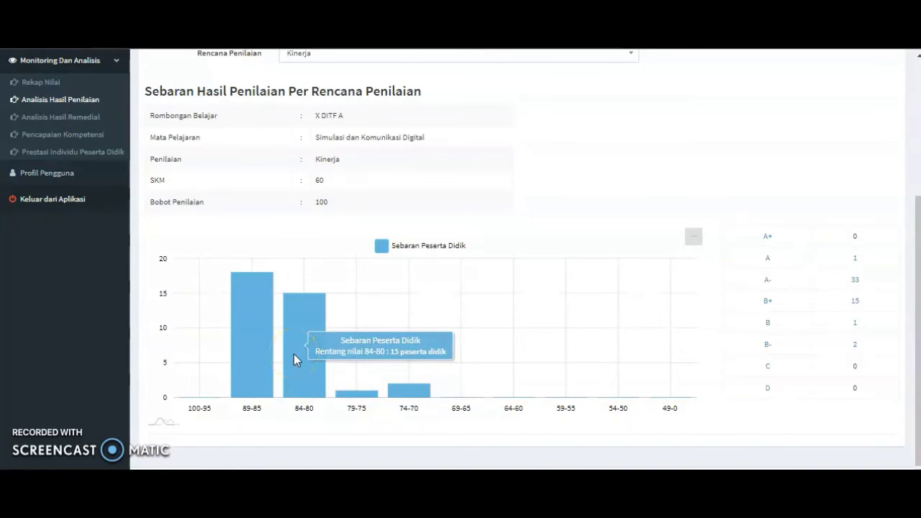
click(253, 345)
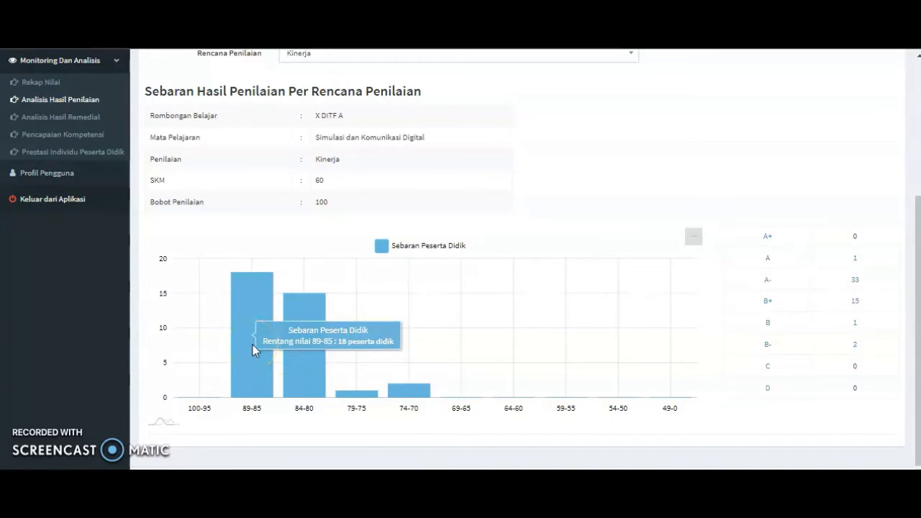
Change the assessment plan to Proyek and view its student distribution chart
scroll(465, 290, up, 3)
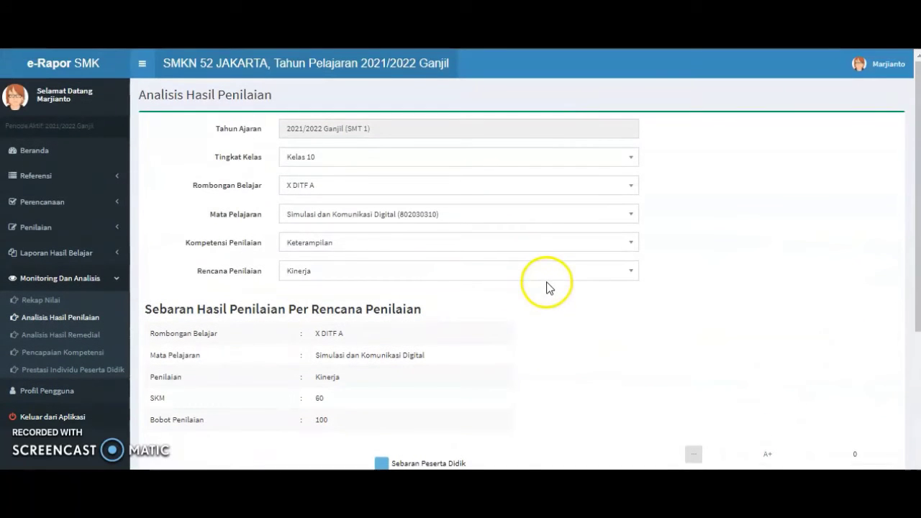
click(400, 277)
click(362, 351)
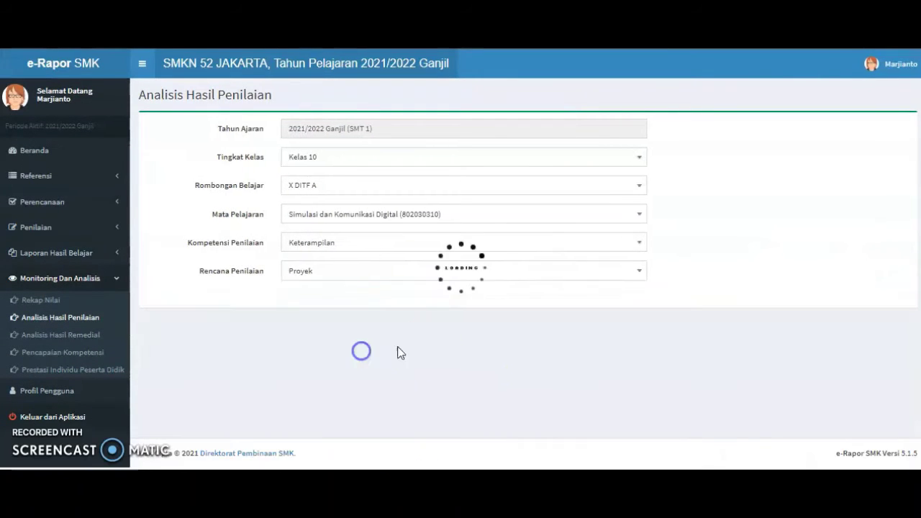
scroll(514, 362, down, 3)
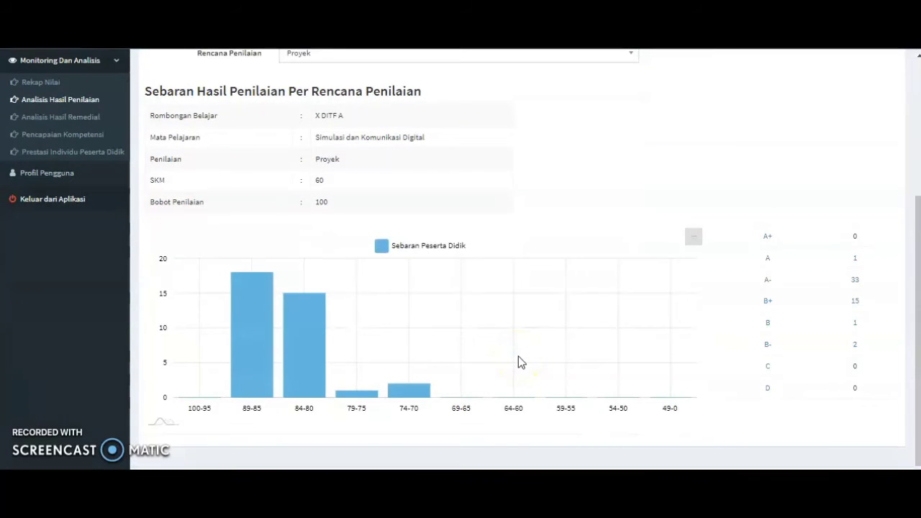
Change the assessment plan to Portofolio and view its student distribution chart
scroll(518, 356, up, 3)
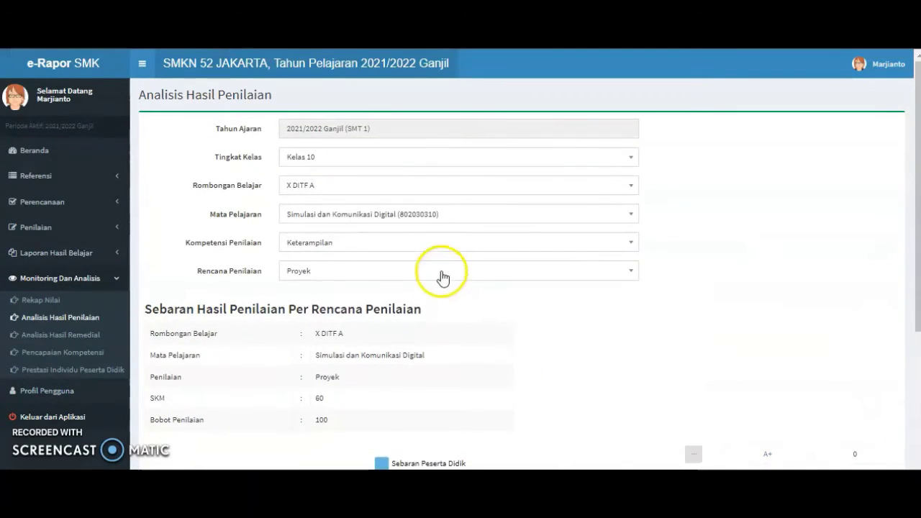
click(441, 271)
click(376, 368)
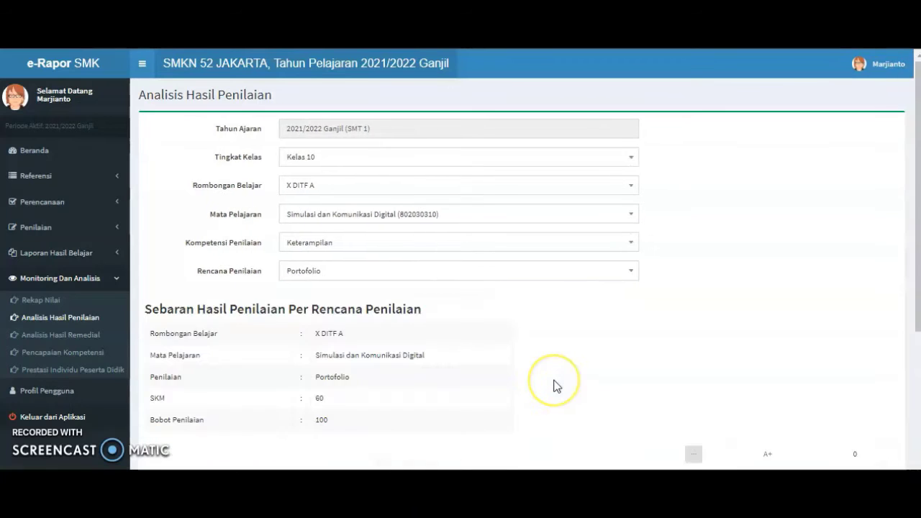
scroll(554, 385, down, 2)
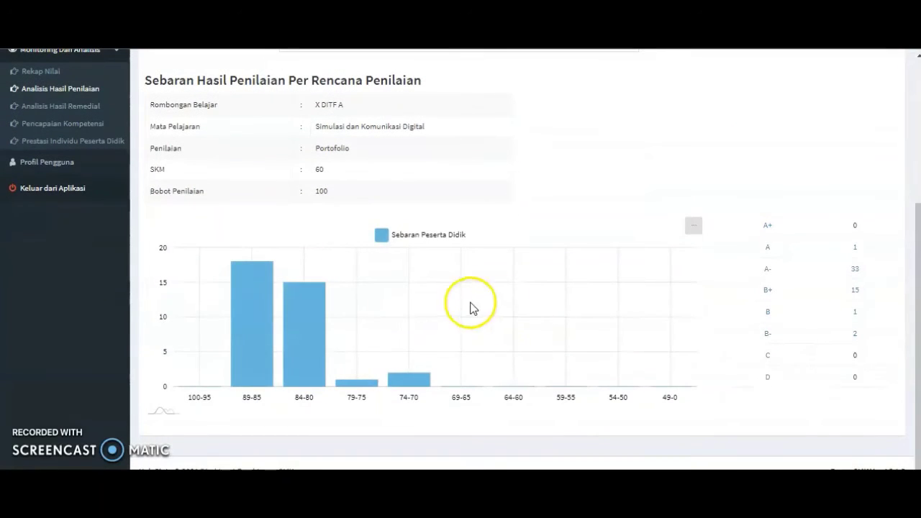
Display the assessment analysis for class group X DPIB B, subject Simulasi dan Komunikasi Digital, competency Pengetahuan and assessment plan UH
scroll(531, 317, up, 3)
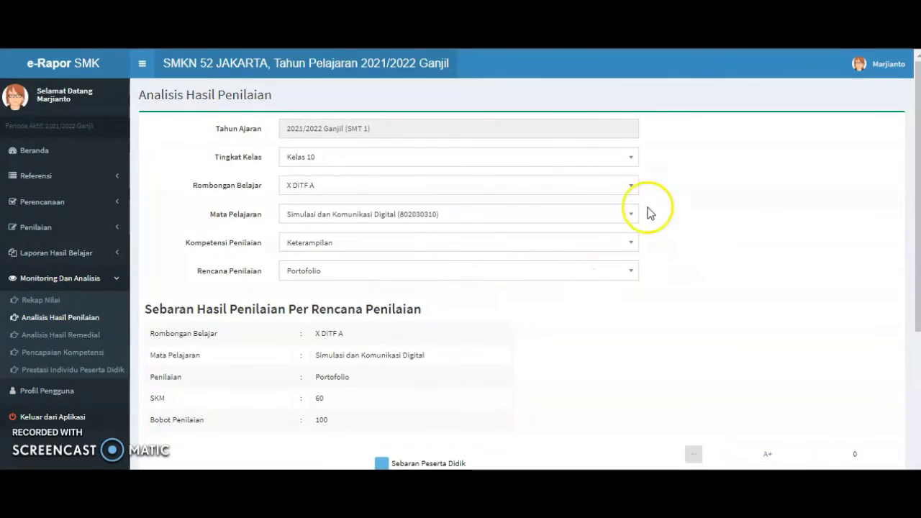
click(508, 185)
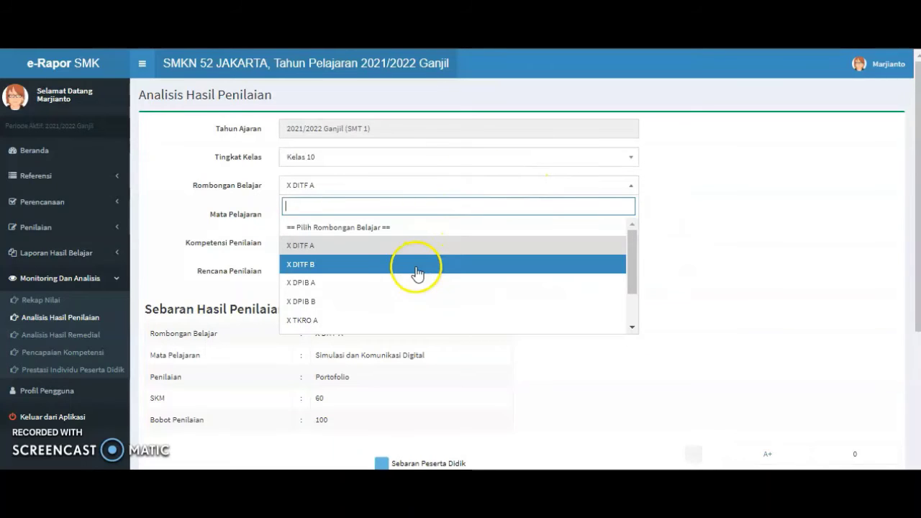
click(400, 302)
click(511, 214)
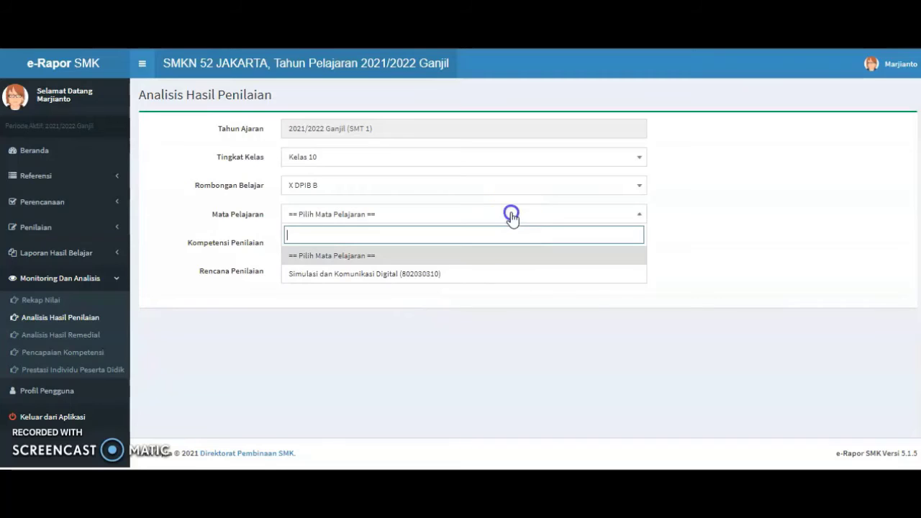
click(481, 268)
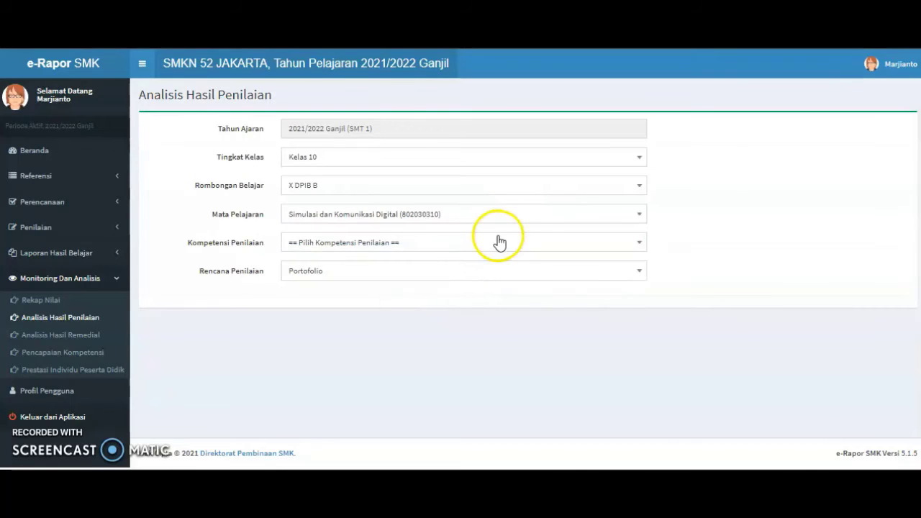
click(495, 238)
click(395, 311)
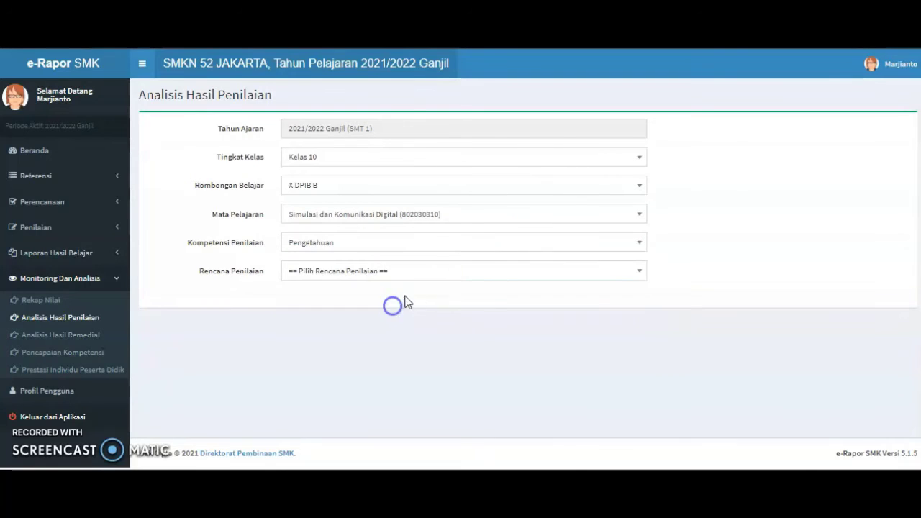
click(481, 270)
click(434, 334)
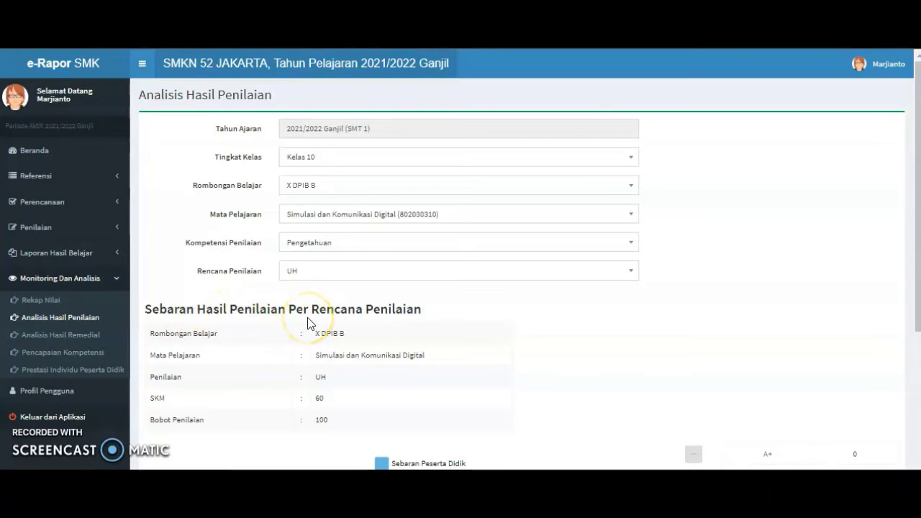
Examine the UH assessment details of X DPIB B and the student distribution for the score ranges from 74-70 up to 89-85
click(392, 344)
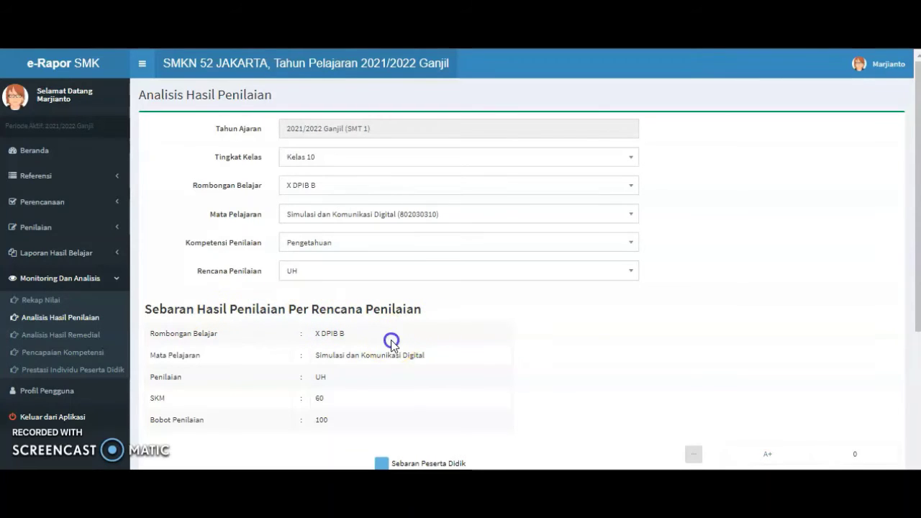
click(476, 363)
scroll(475, 363, down, 2)
click(406, 232)
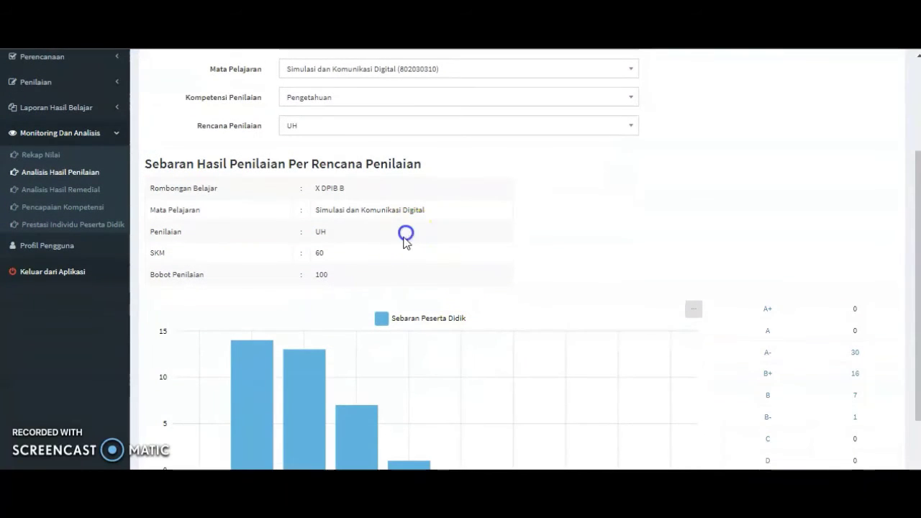
click(354, 258)
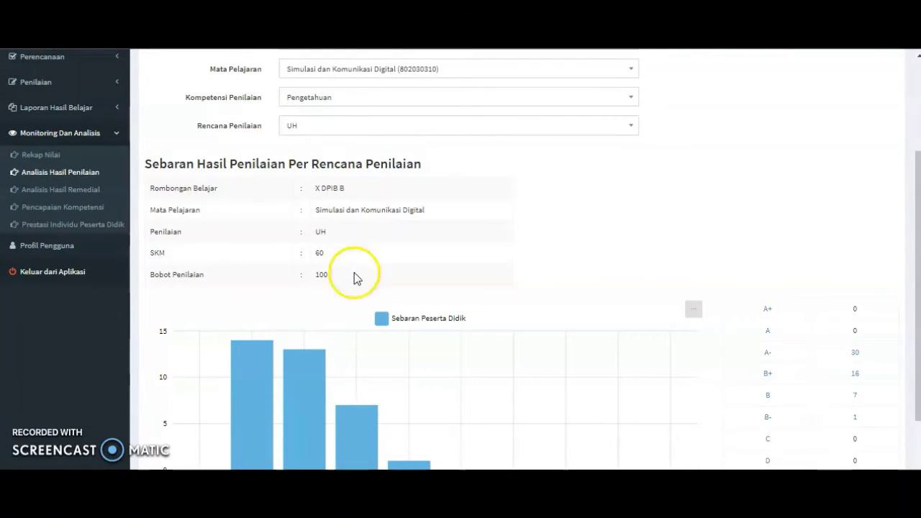
click(351, 281)
scroll(520, 302, down, 2)
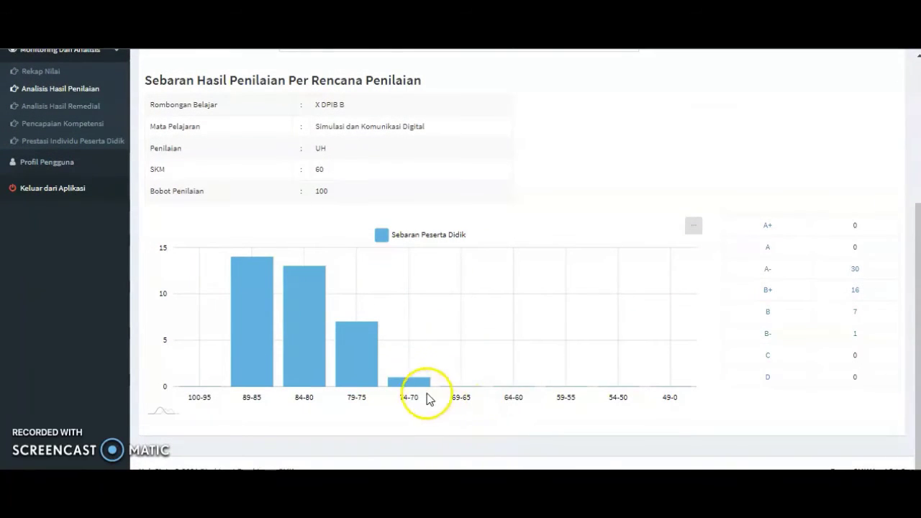
mouse_move(408, 383)
mouse_move(360, 350)
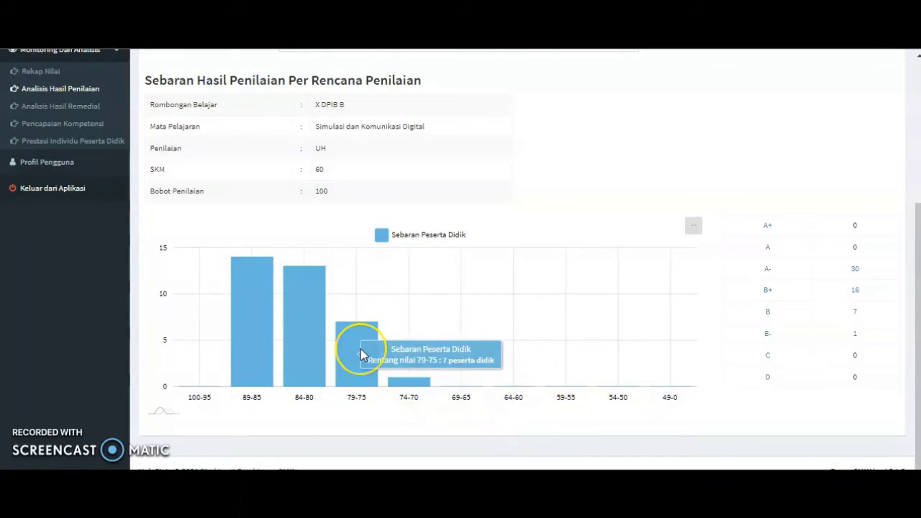
mouse_move(305, 317)
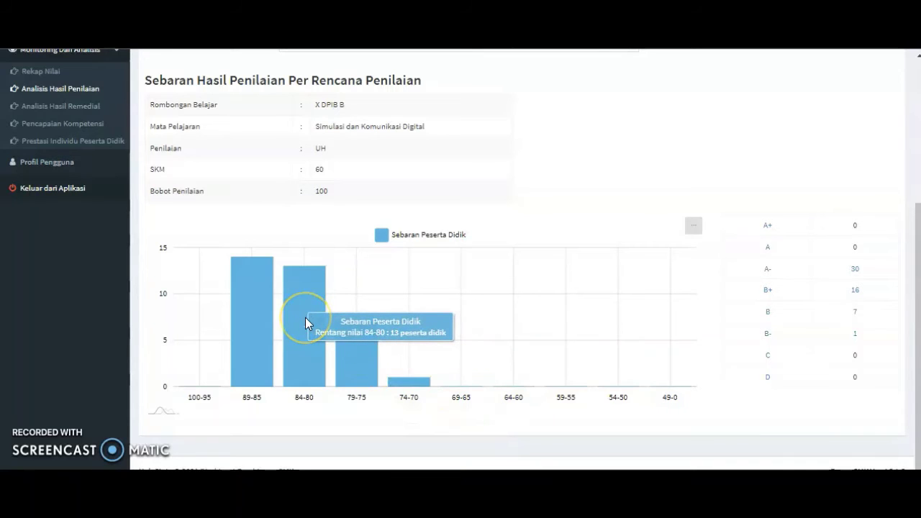
mouse_move(252, 303)
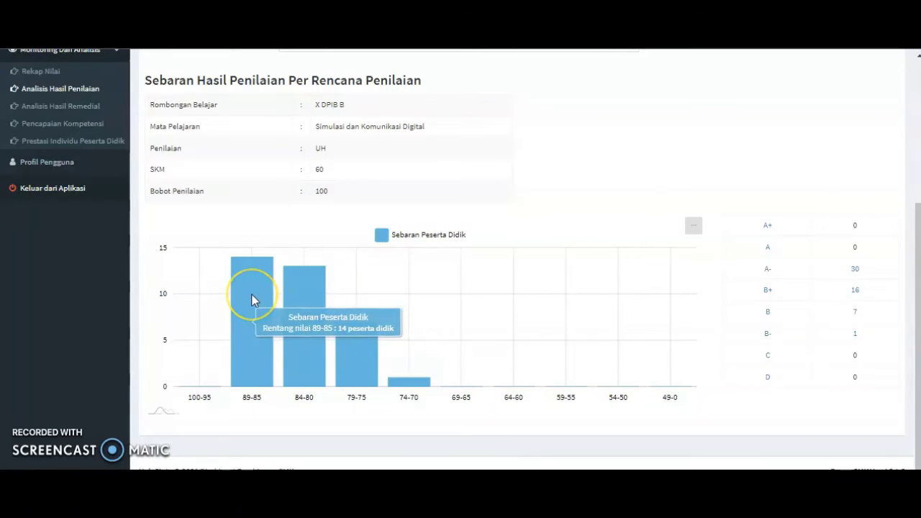
Change the assessment plan for X DPIB B to UTS and inspect the 74-70 score range in its distribution chart
scroll(525, 308, up, 5)
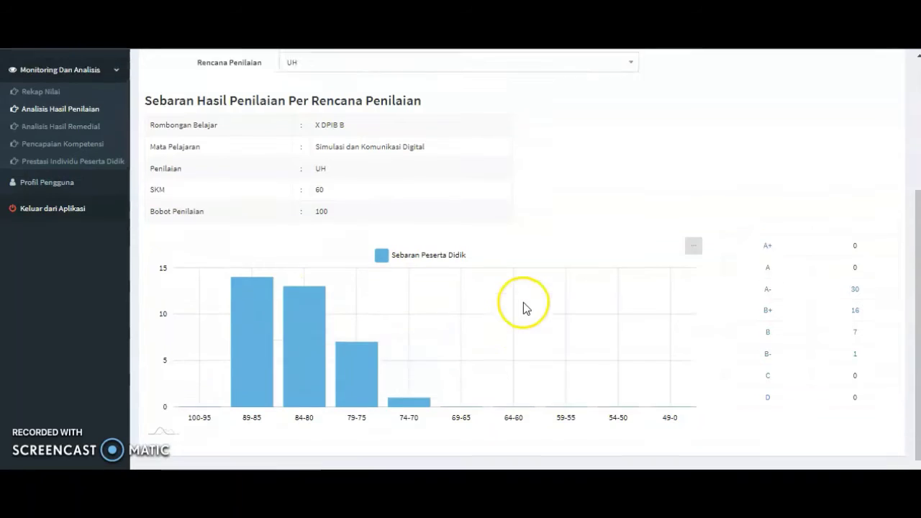
click(396, 268)
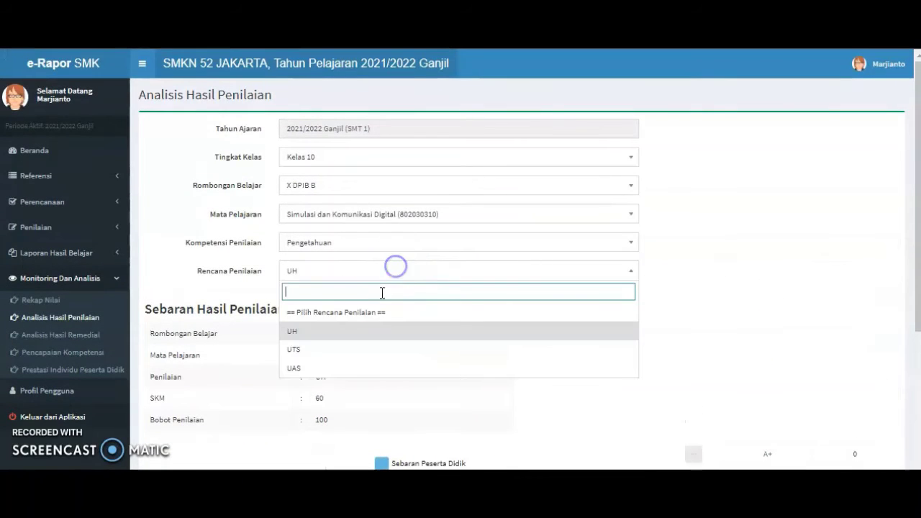
click(360, 350)
scroll(532, 373, down, 1)
scroll(532, 380, down, 3)
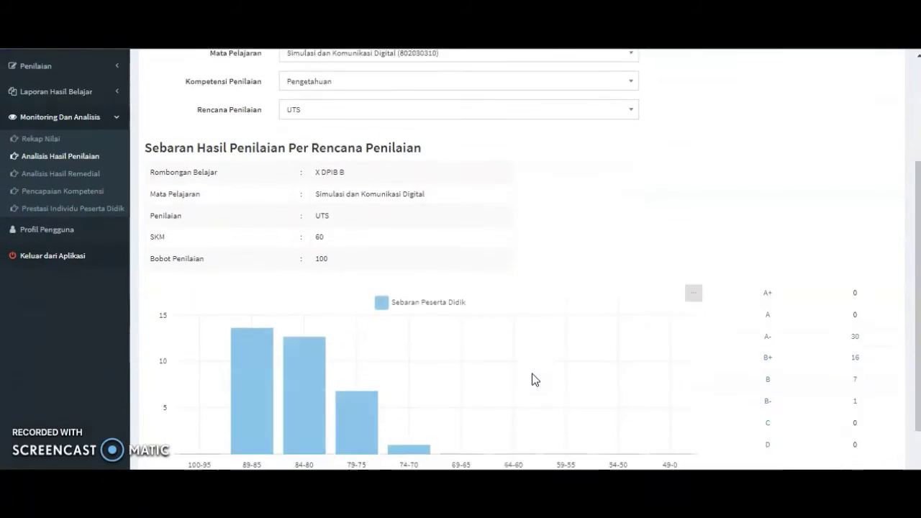
mouse_move(412, 385)
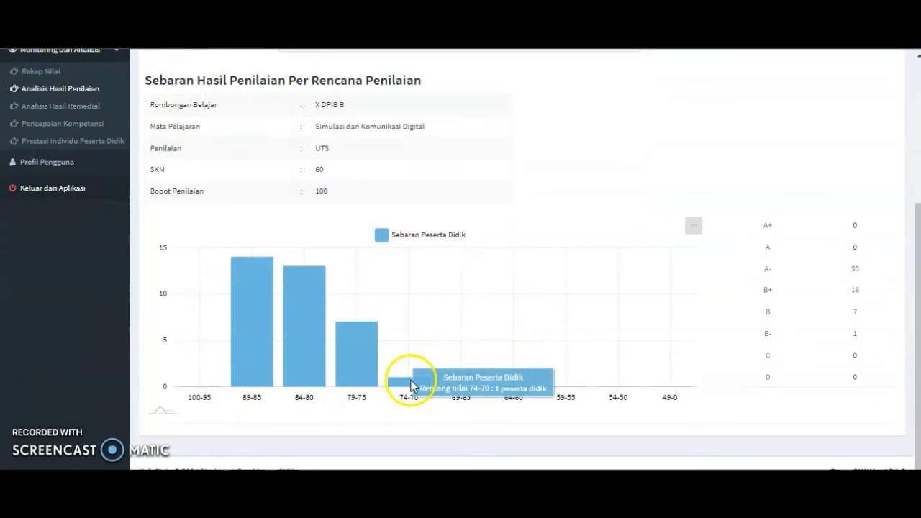
Change the assessment plan for X DPIB B to UAS and view its student distribution chart
scroll(508, 265, up, 4)
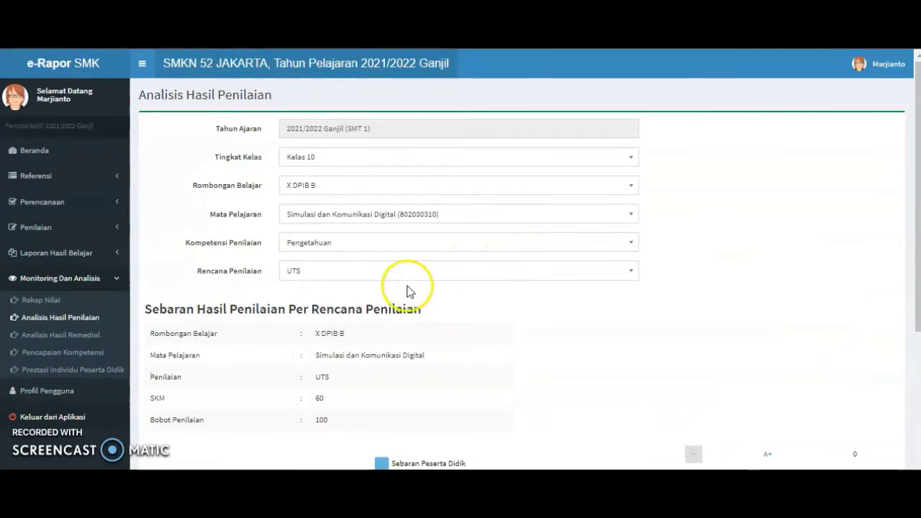
click(387, 271)
click(378, 364)
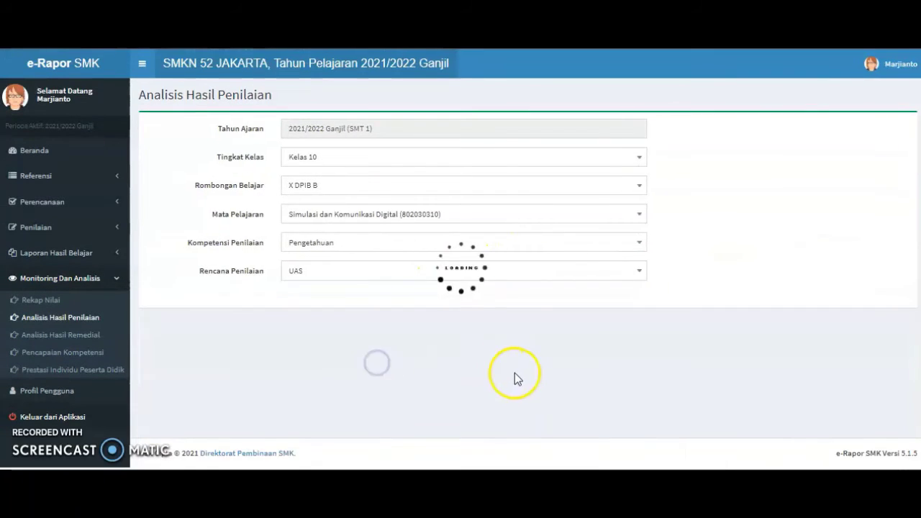
scroll(515, 373, down, 4)
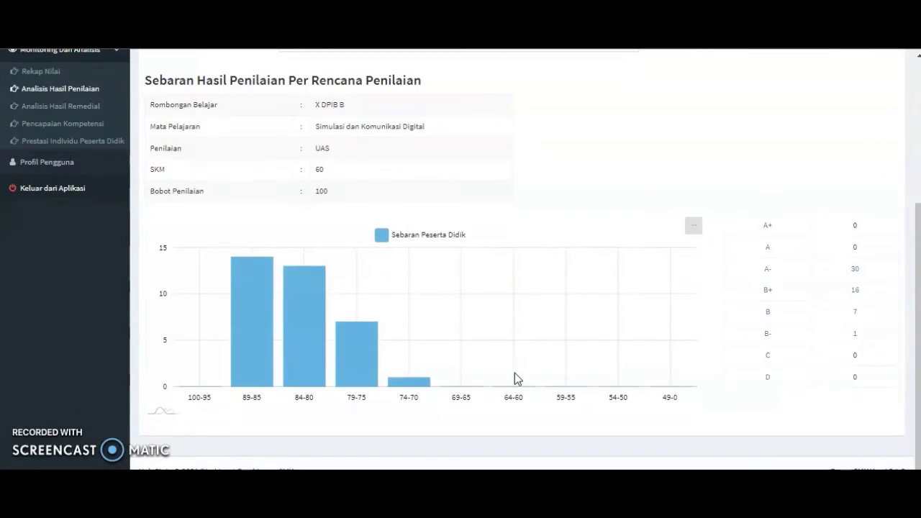
Switch X DPIB B to competency Keterampilan with assessment plan Kinerja and view its student distribution chart
scroll(515, 372, up, 4)
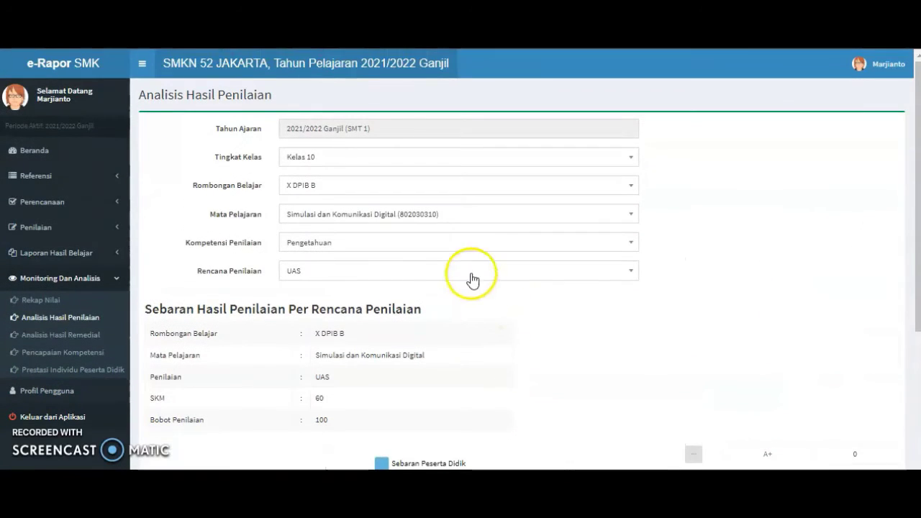
click(432, 237)
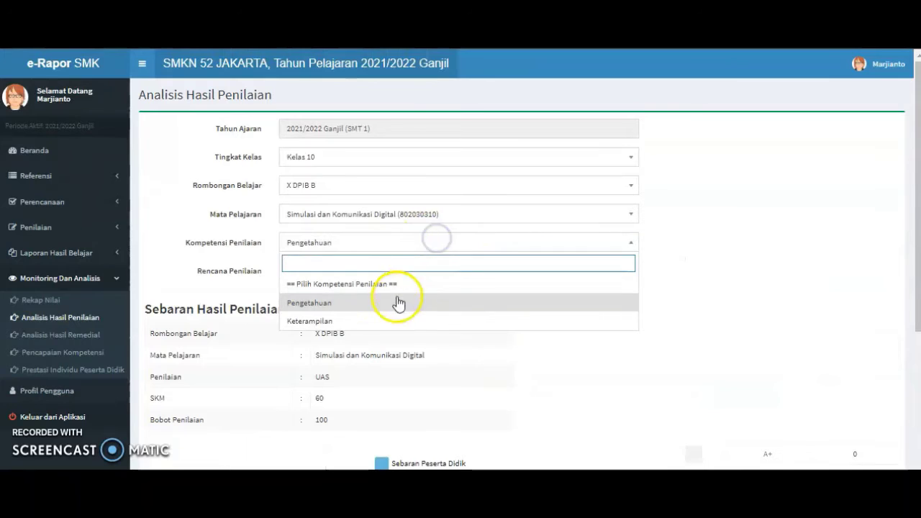
click(382, 317)
click(404, 269)
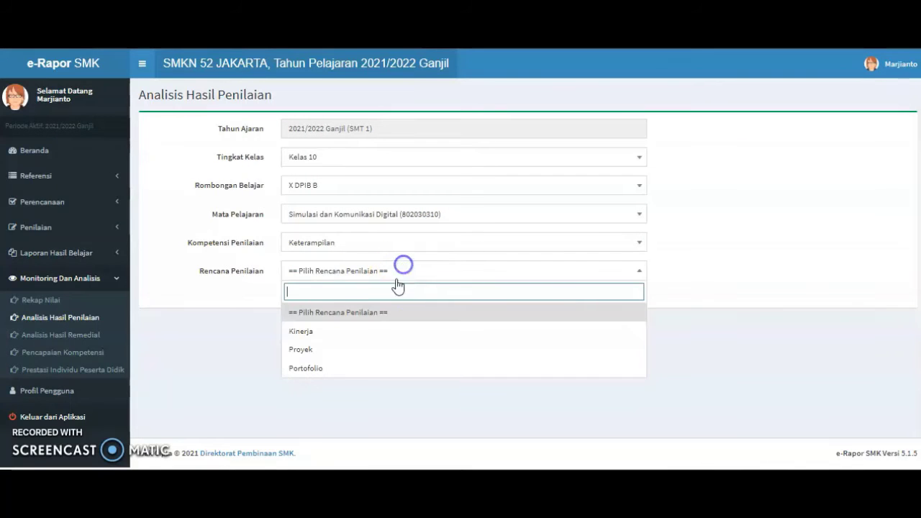
click(356, 332)
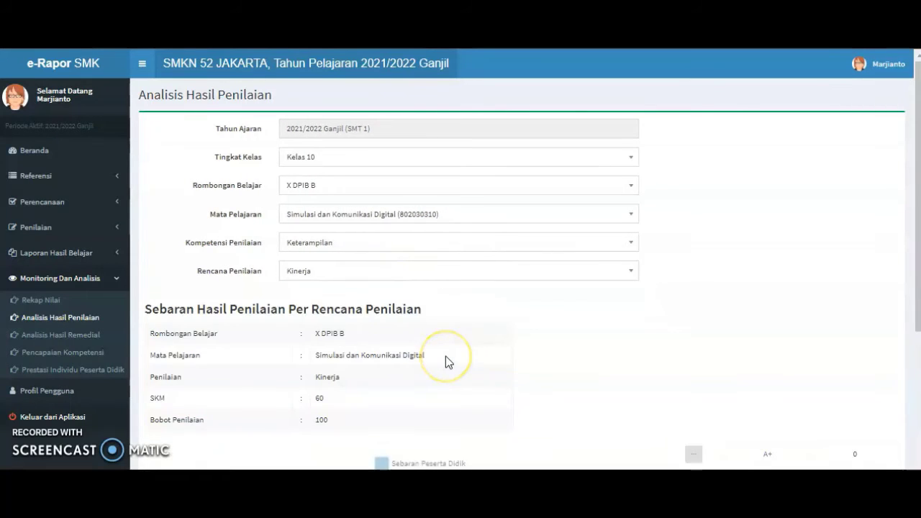
scroll(446, 356, down, 4)
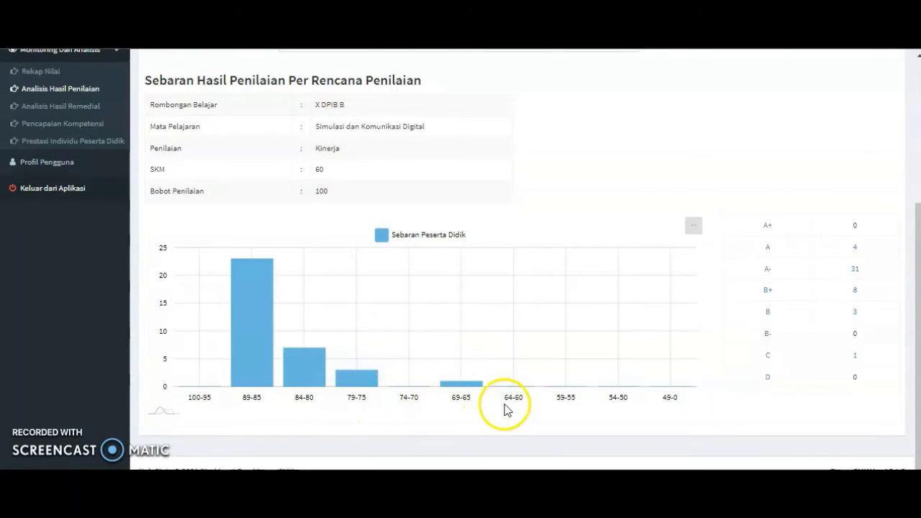
Change the Keterampilan assessment plan for X DPIB B to Proyek and view its student distribution chart
scroll(504, 408, up, 4)
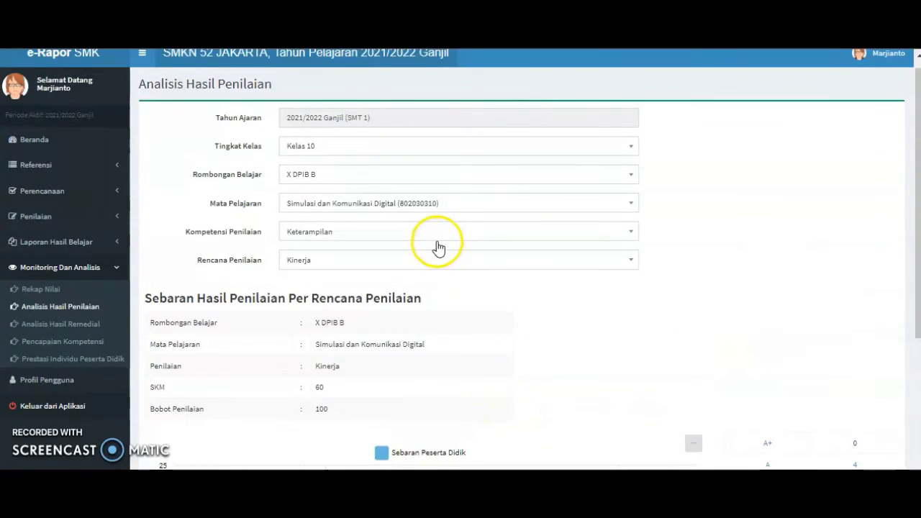
click(424, 259)
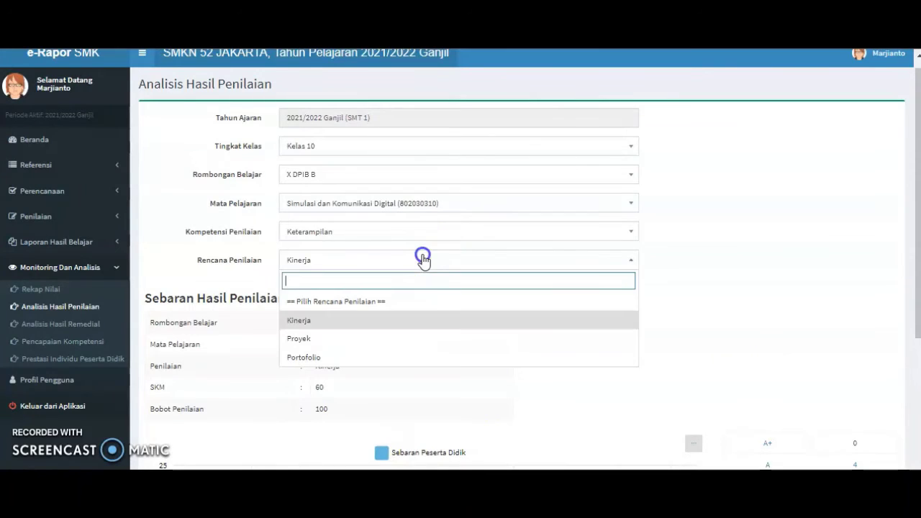
click(393, 340)
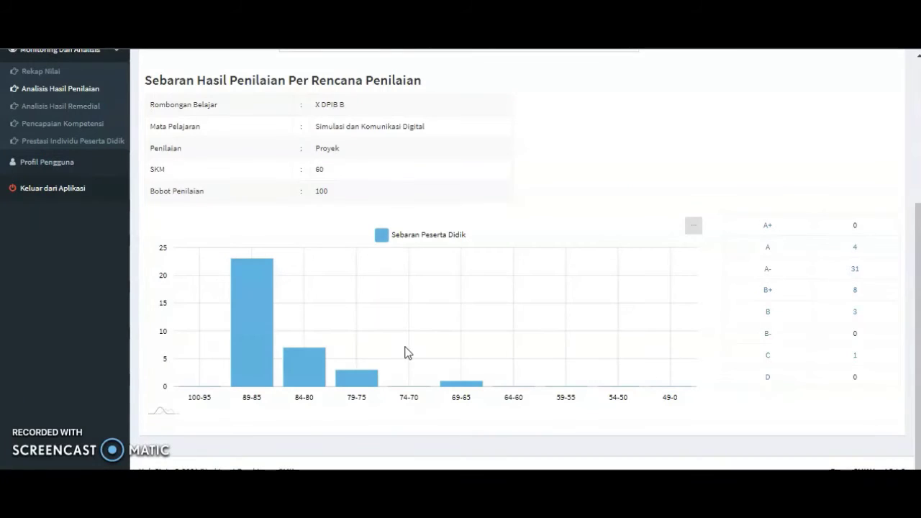
Change the Keterampilan assessment plan for X DPIB B to Portofolio and view its distribution
scroll(409, 349, up, 3)
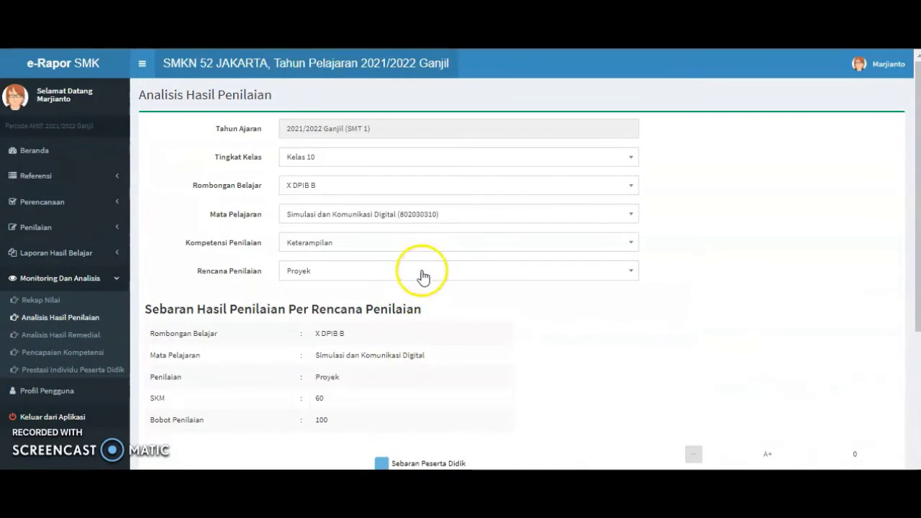
click(422, 271)
click(391, 368)
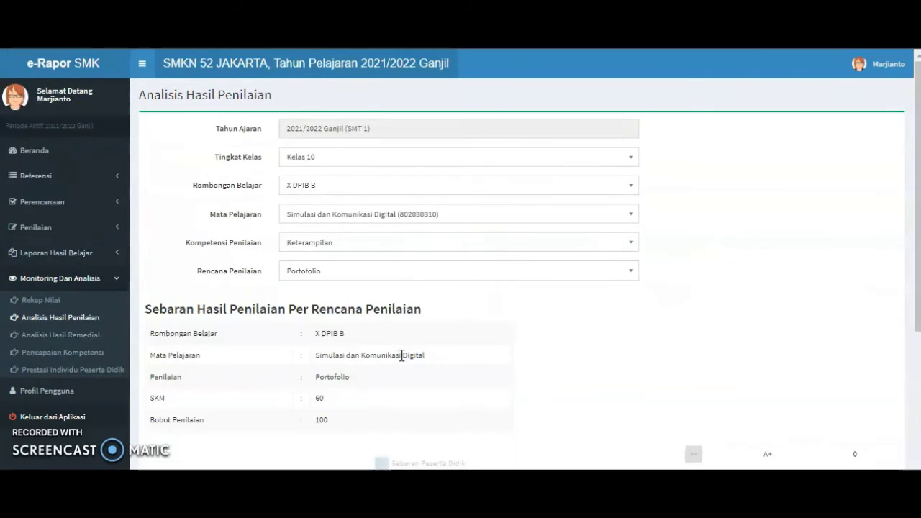
scroll(401, 361, up, 3)
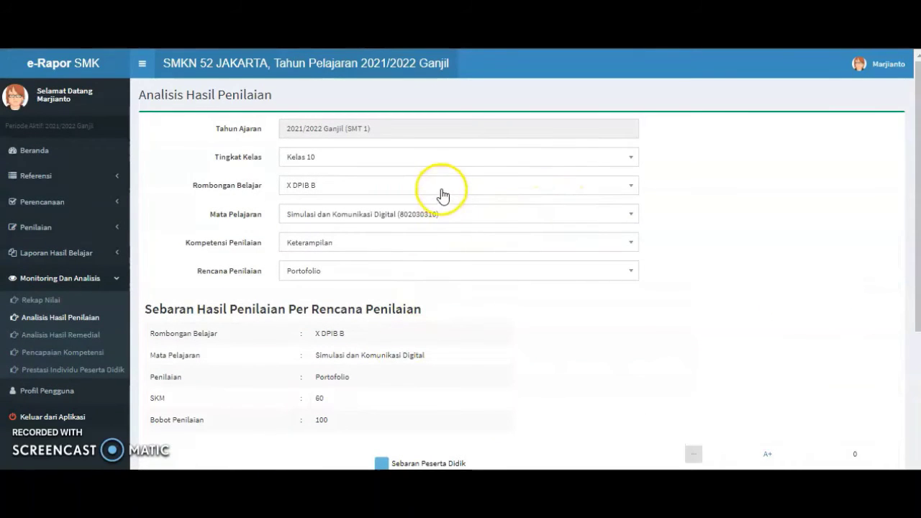
Browse the class groups available for Kelas 10 through X TP B, leaving the choice without a new selection
click(585, 186)
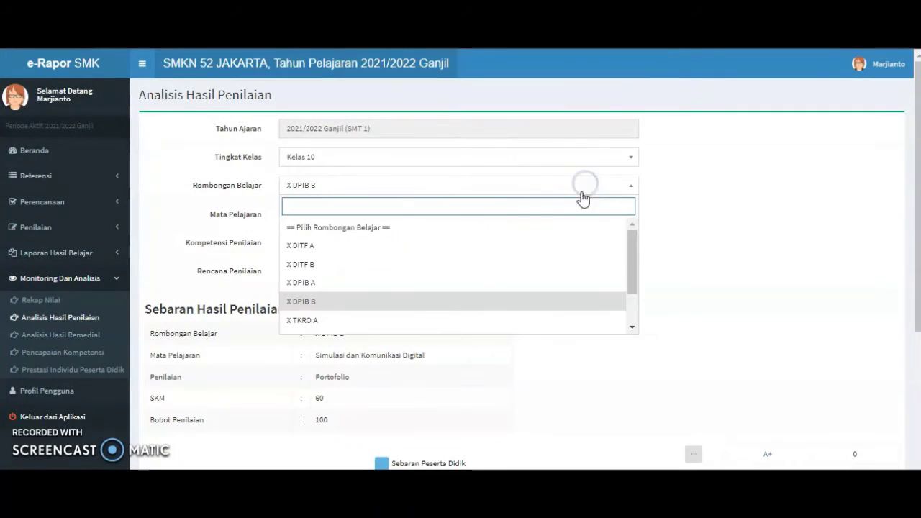
scroll(514, 263, down, 2)
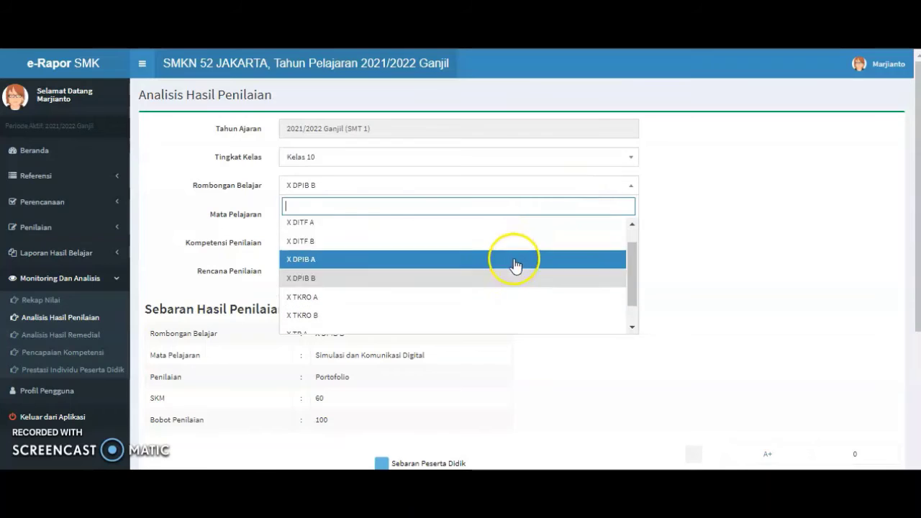
click(630, 292)
drag(632, 291, 637, 332)
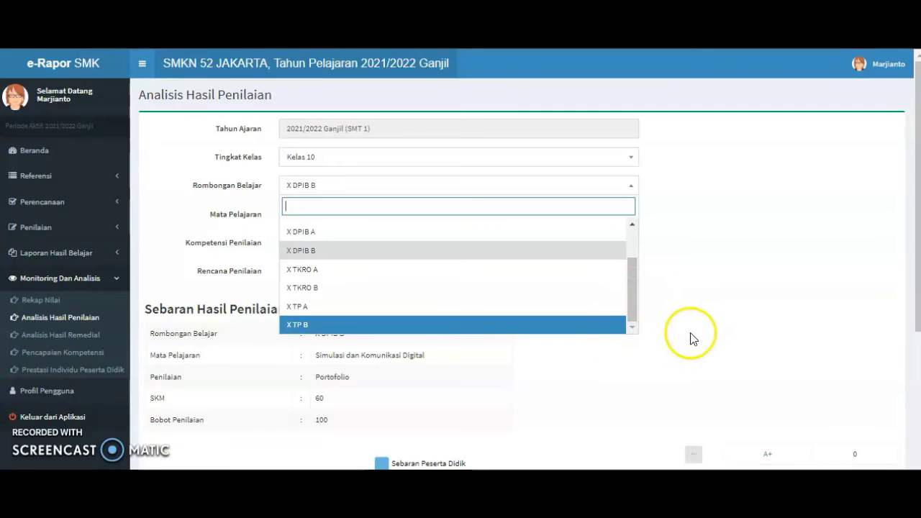
click(716, 309)
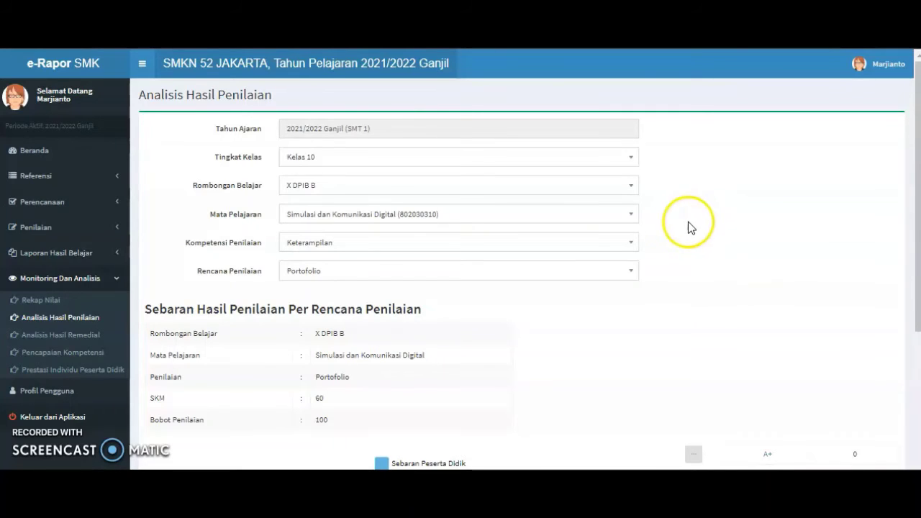
Display the remedial analysis (Analisis Hasil Remedial) for Kelas 10, class group X DITF B, subject Simulasi dan Komunikasi Digital and competency Pengetahuan
click(56, 337)
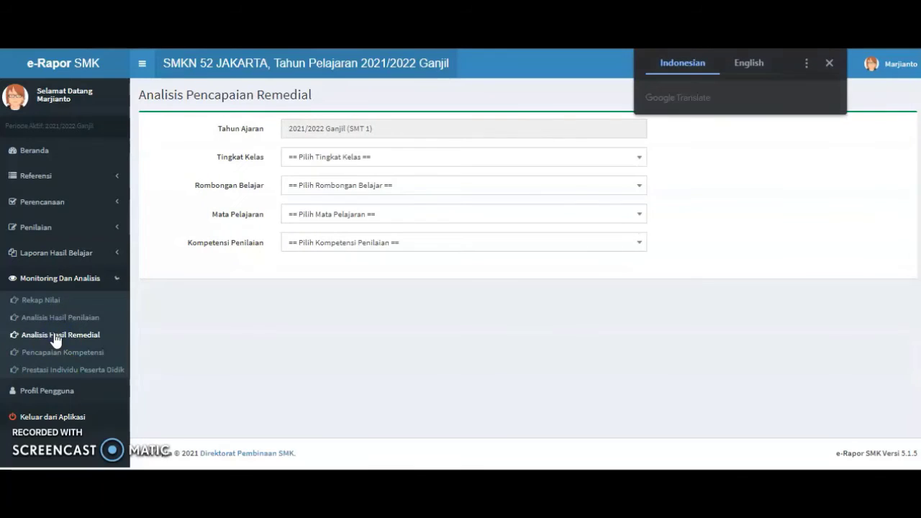
click(829, 63)
click(435, 158)
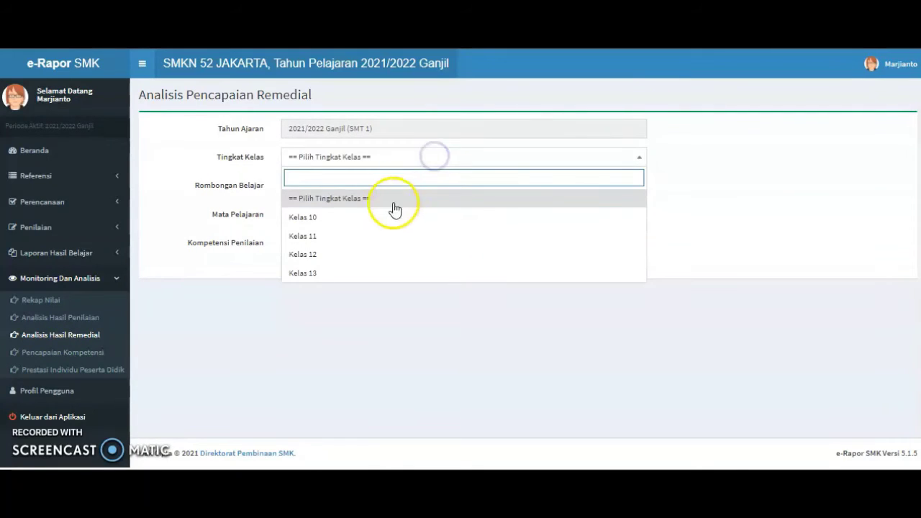
click(375, 220)
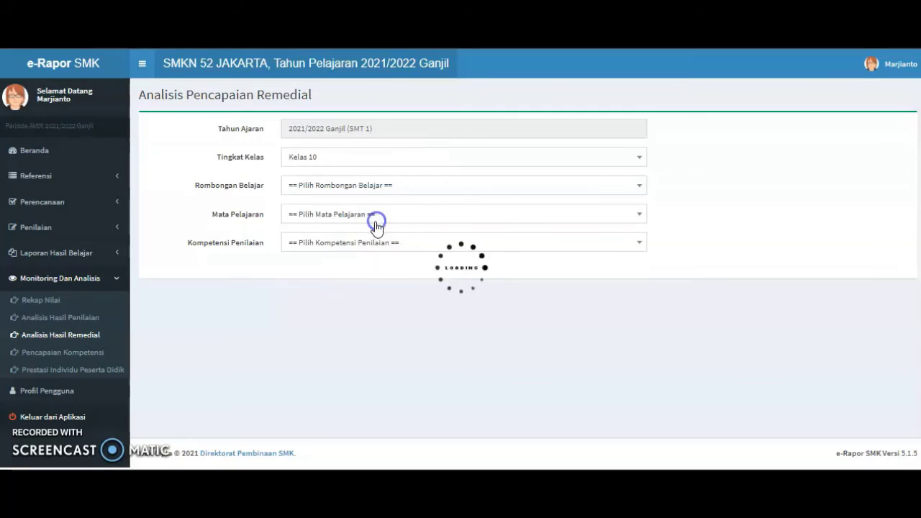
click(526, 186)
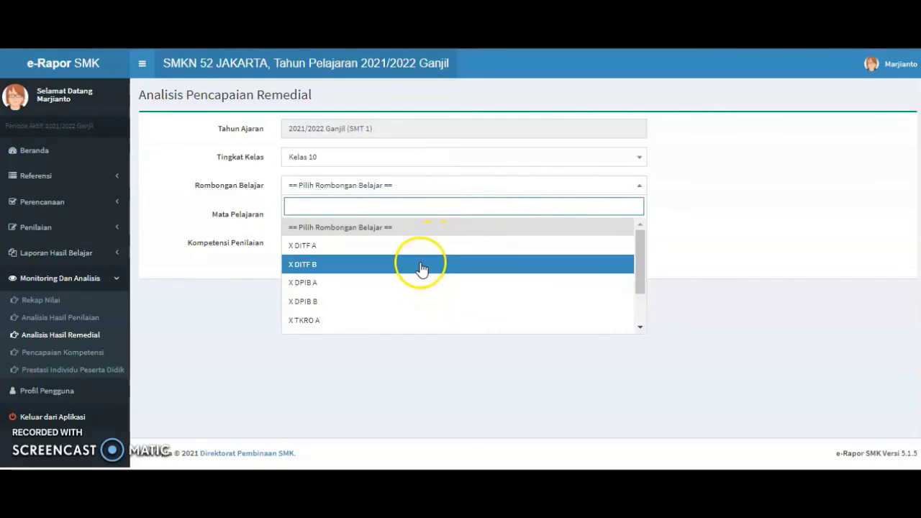
click(421, 266)
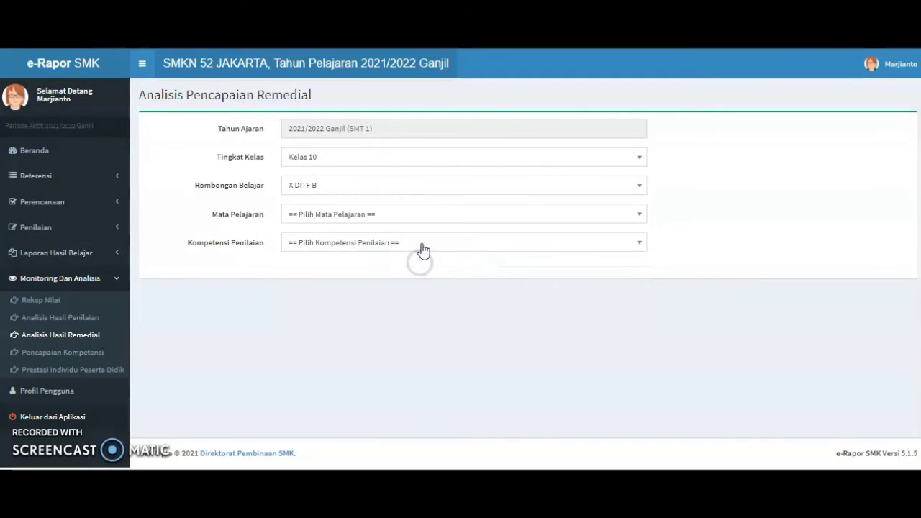
click(527, 213)
click(471, 274)
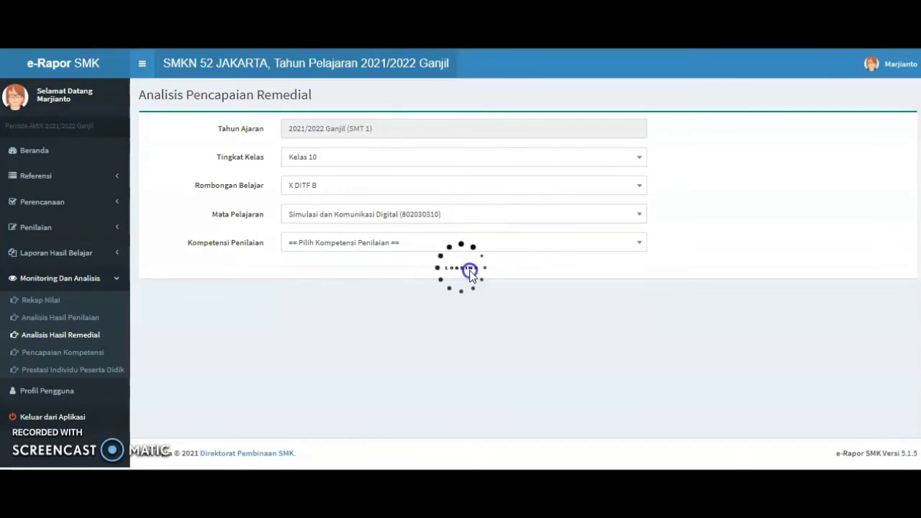
click(488, 240)
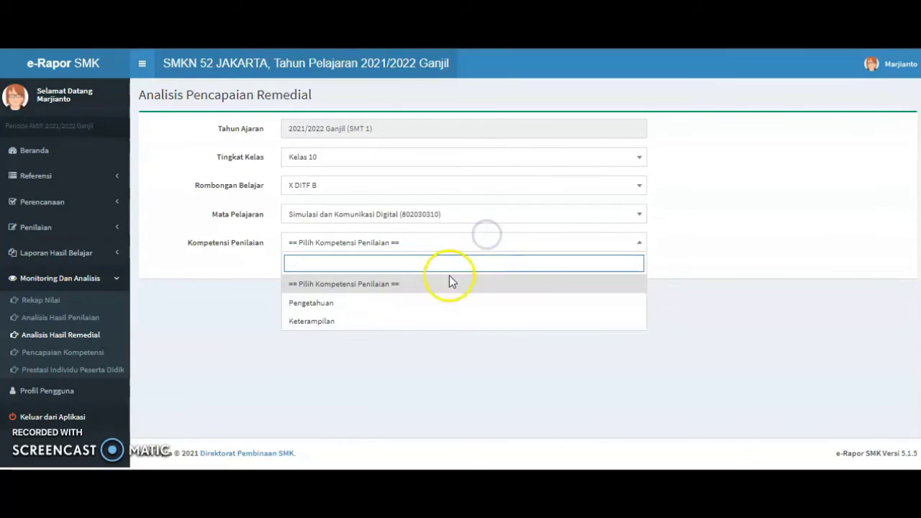
click(382, 306)
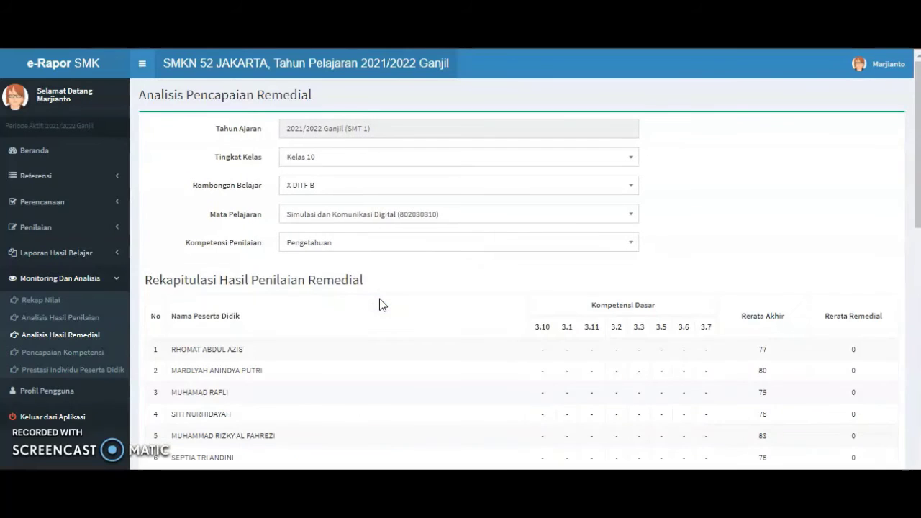
Examine the X DITF B remedial recap, checking each student's Kompetensi Dasar, Rerata Akhir and Rerata Remedial values
scroll(382, 305, down, 1)
click(193, 293)
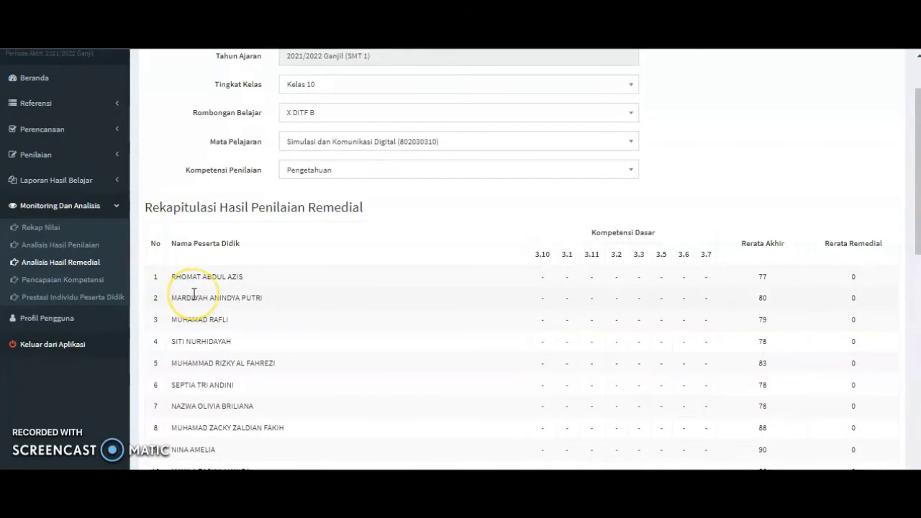
scroll(194, 293, down, 1)
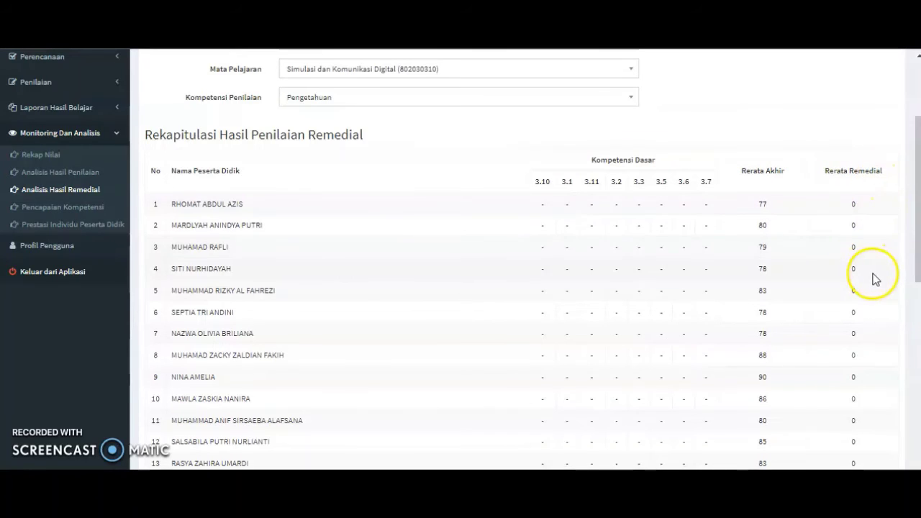
scroll(873, 278, down, 3)
scroll(874, 278, down, 4)
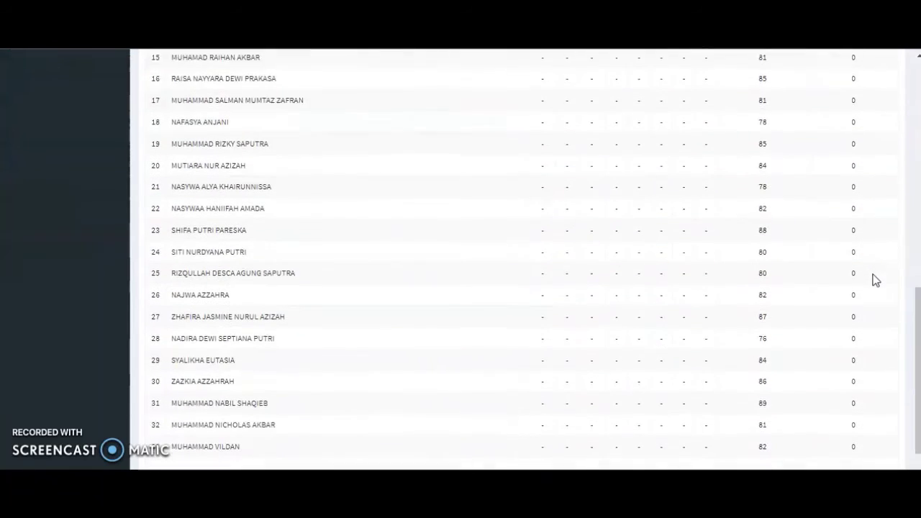
scroll(875, 279, up, 7)
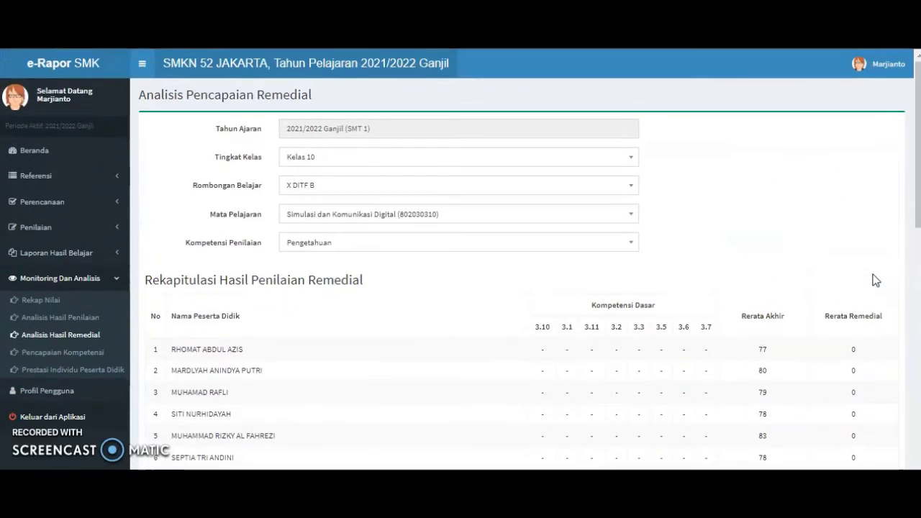
Display the remedial recap for class group X TP A, subject Simulasi dan Komunikasi Digital and competency Pengetahuan, and review the full student list
click(490, 185)
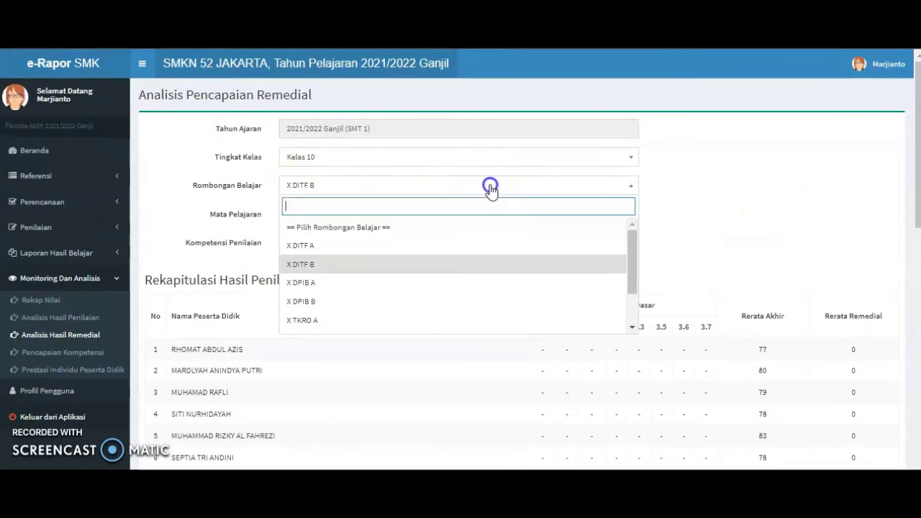
drag(627, 253, 625, 310)
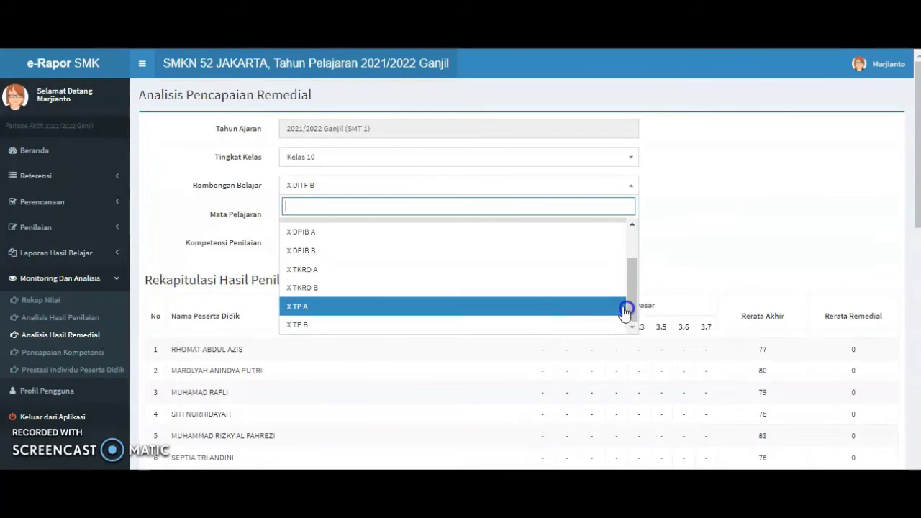
click(483, 307)
click(465, 213)
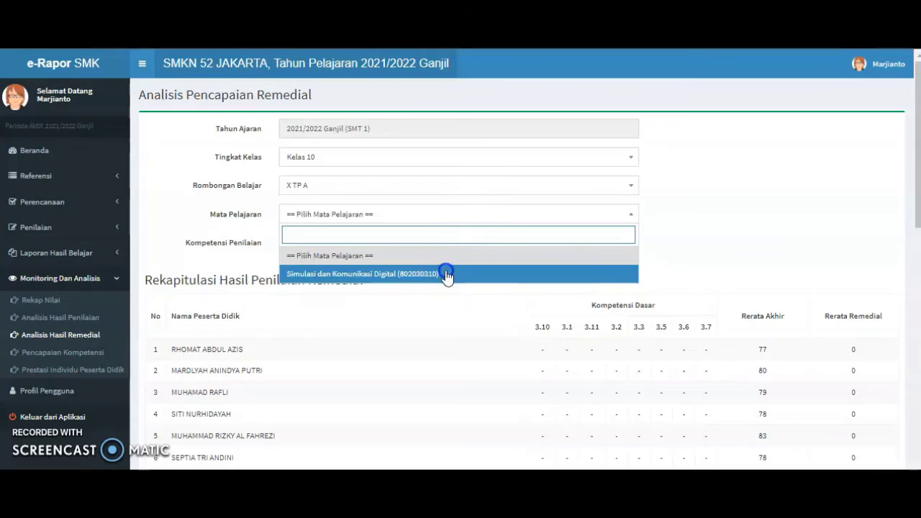
click(446, 274)
click(430, 242)
click(417, 303)
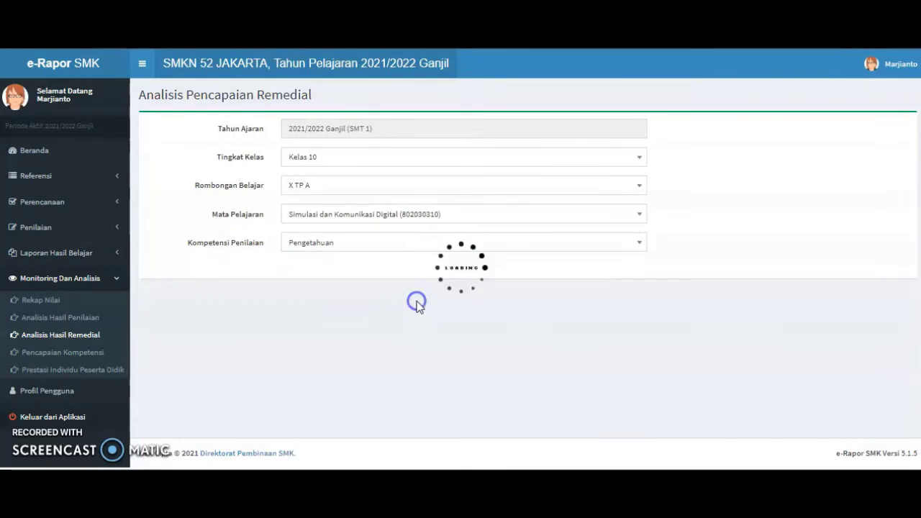
scroll(655, 275, down, 2)
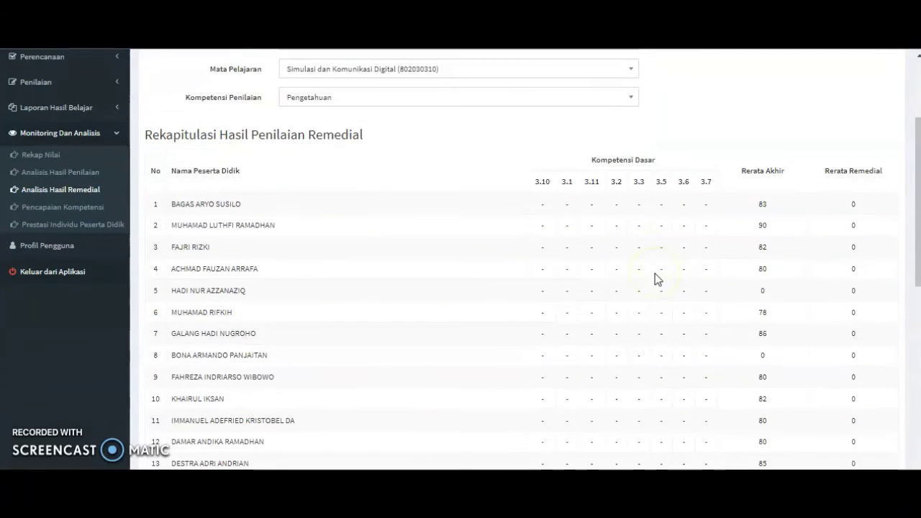
scroll(655, 273, down, 5)
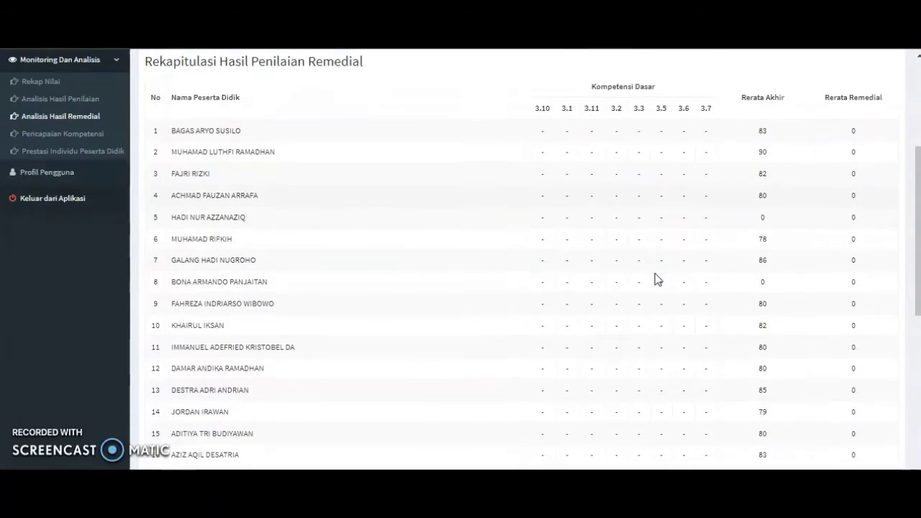
scroll(655, 274, down, 2)
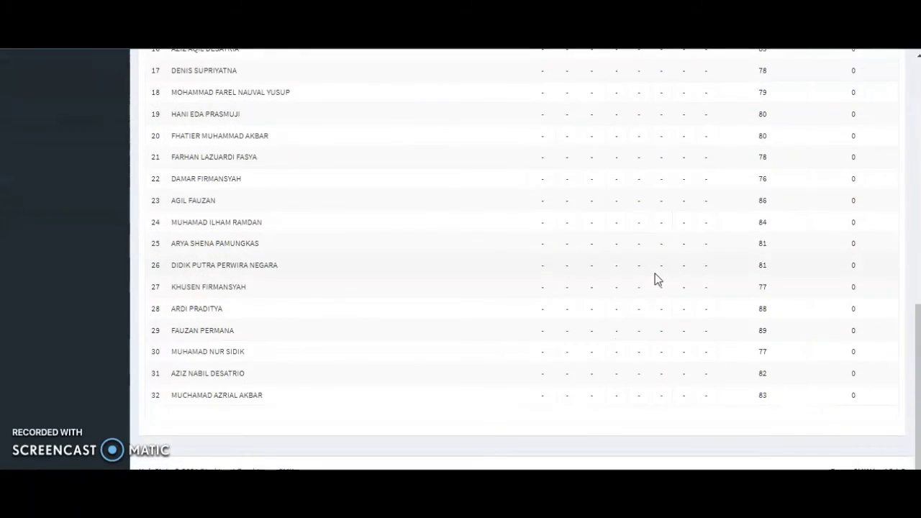
scroll(655, 273, up, 10)
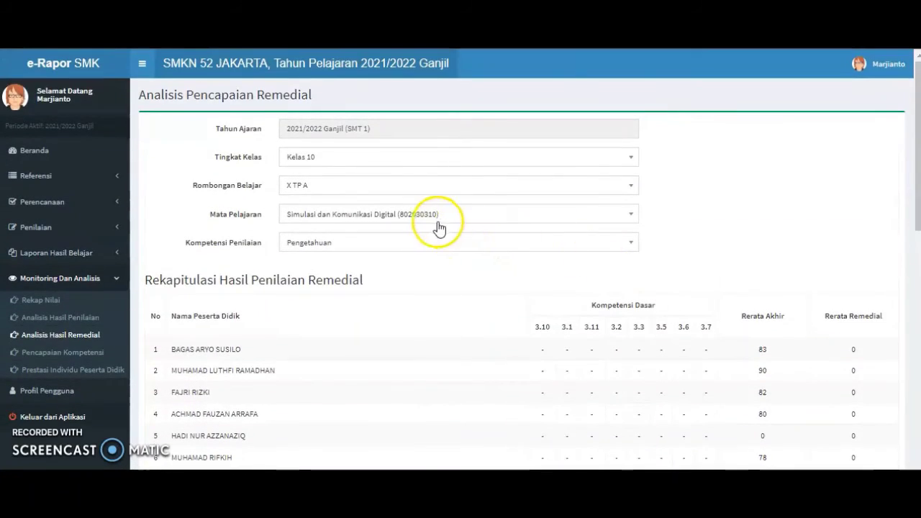
Display the X TP A remedial recap for the Keterampilan competency and review the full student list
click(430, 244)
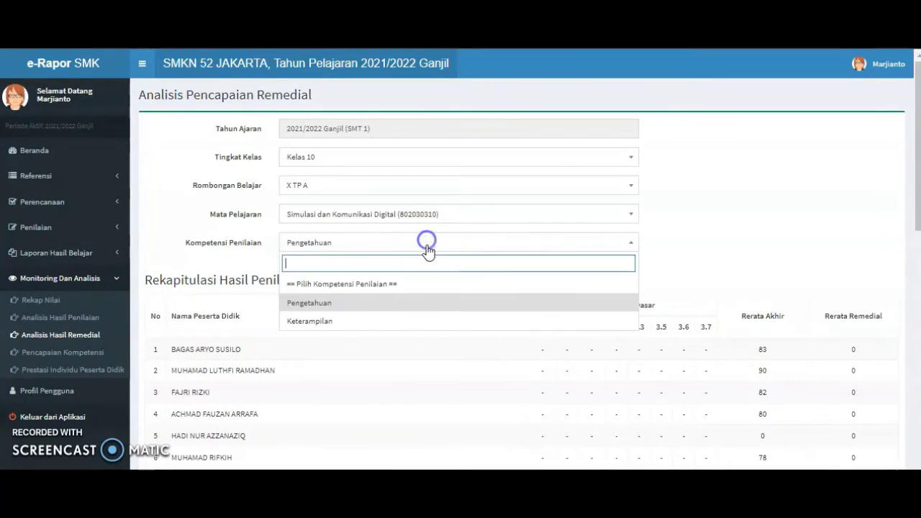
click(388, 328)
scroll(672, 309, down, 3)
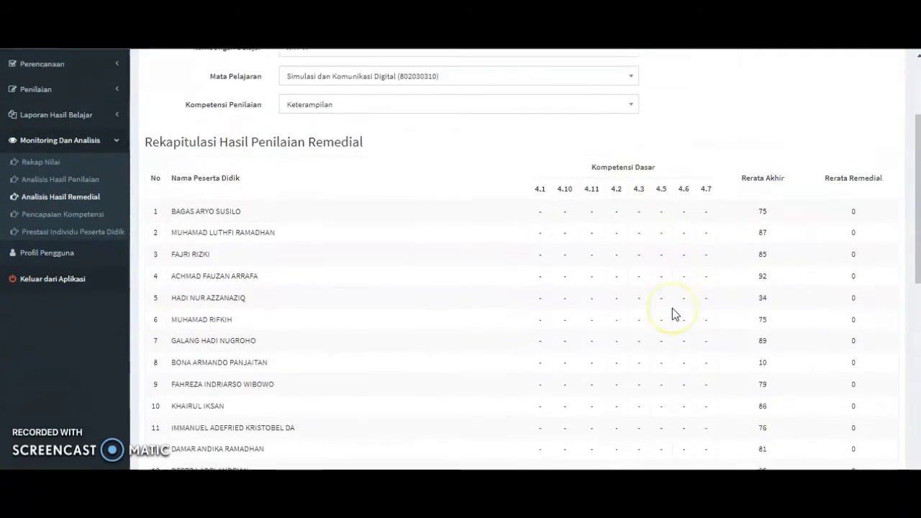
scroll(672, 308, down, 3)
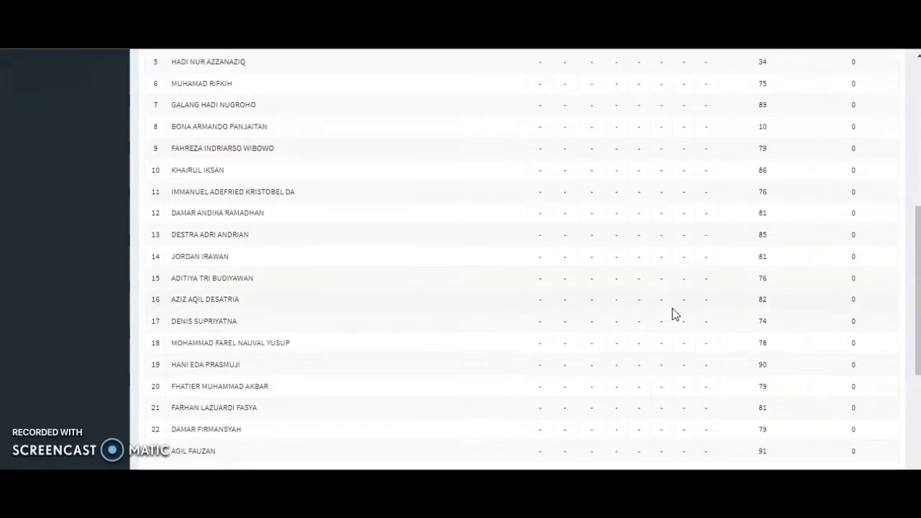
scroll(672, 308, down, 3)
scroll(672, 308, up, 4)
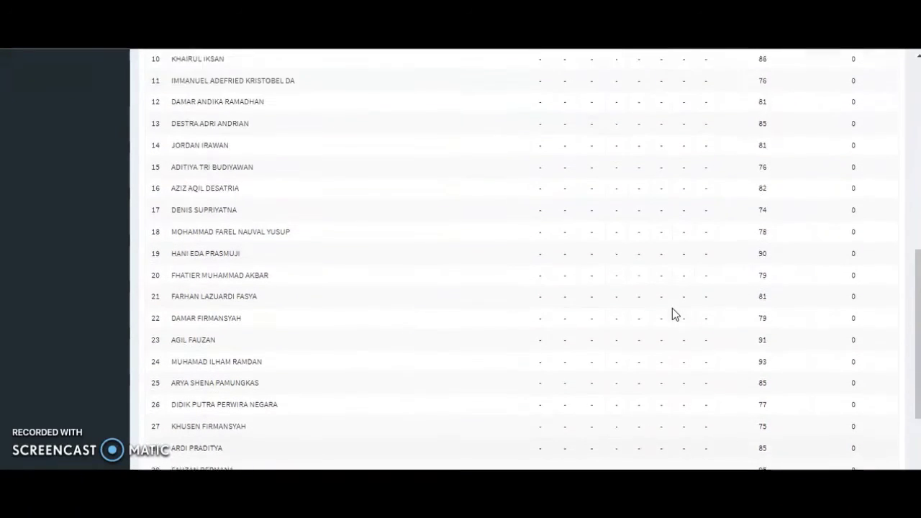
scroll(673, 308, up, 1)
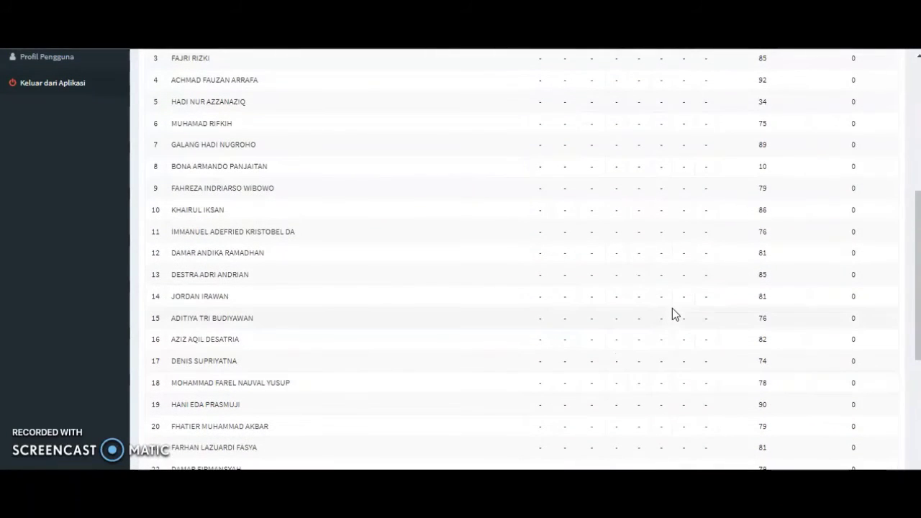
scroll(672, 308, up, 5)
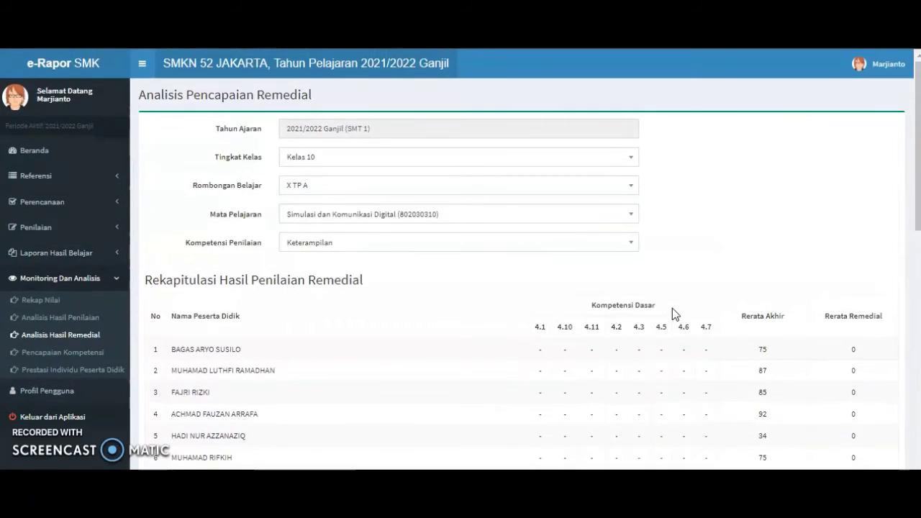
click(782, 195)
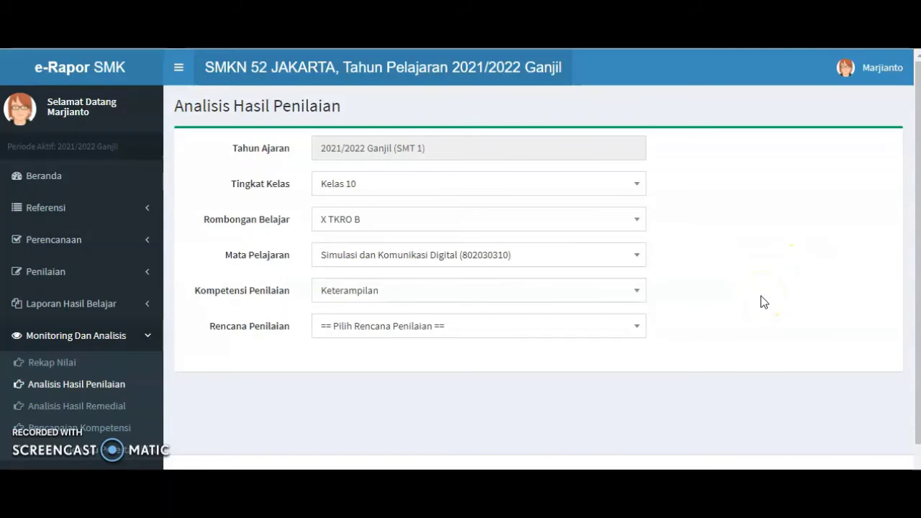
Open the Pencapaian Kompetensi analysis and choose Kelas 10 with class group X DITF A
scroll(268, 381, down, 1)
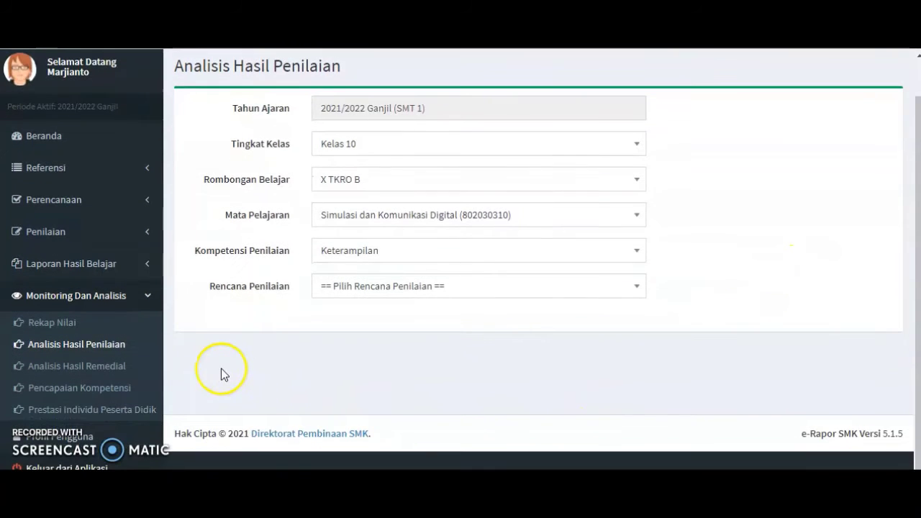
click(74, 392)
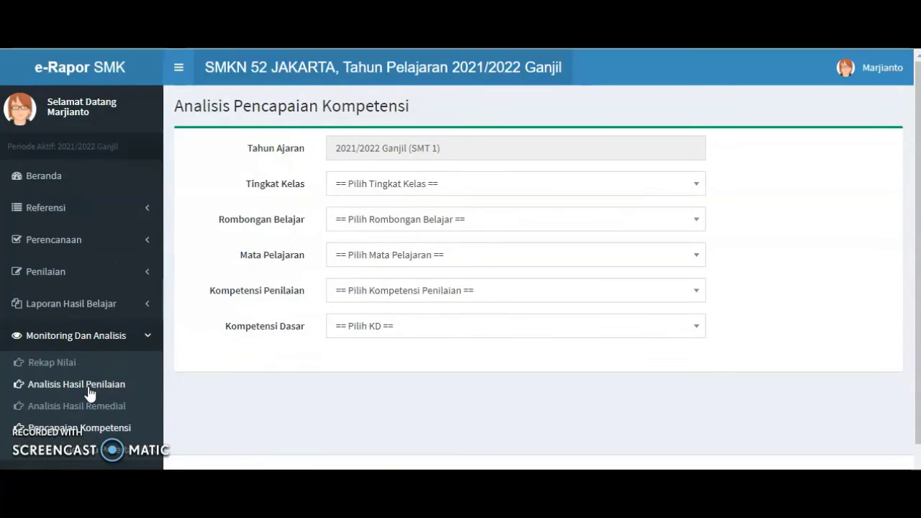
click(832, 296)
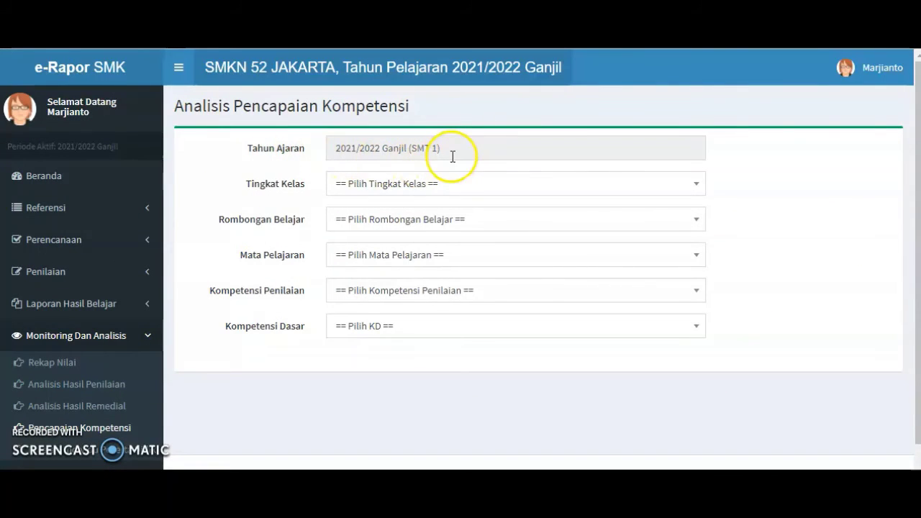
click(656, 185)
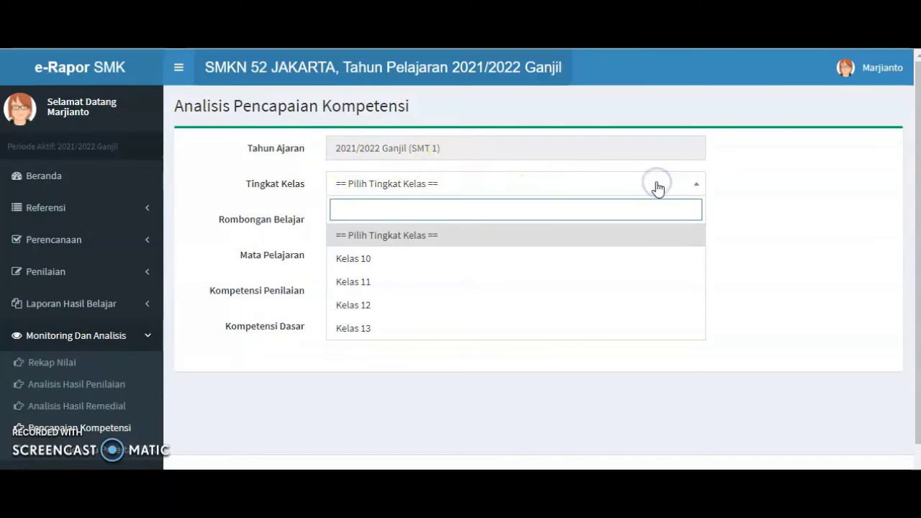
click(526, 258)
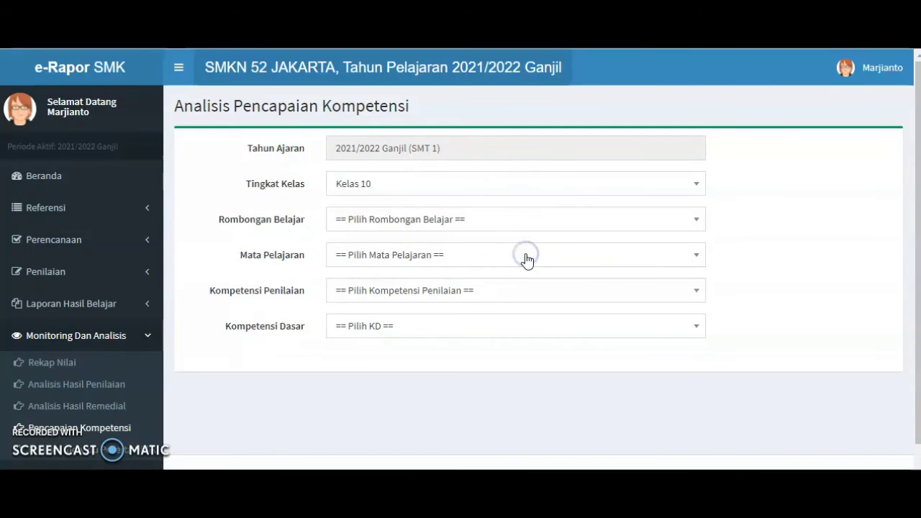
click(652, 220)
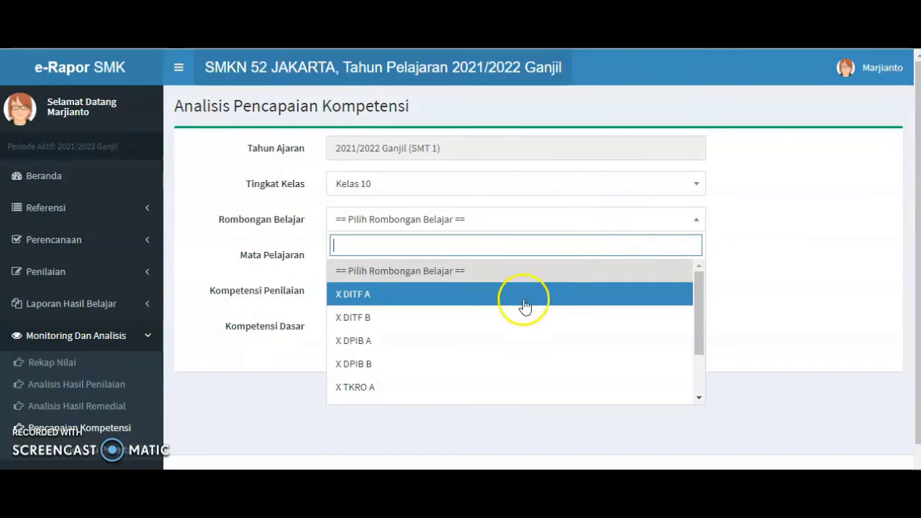
click(601, 298)
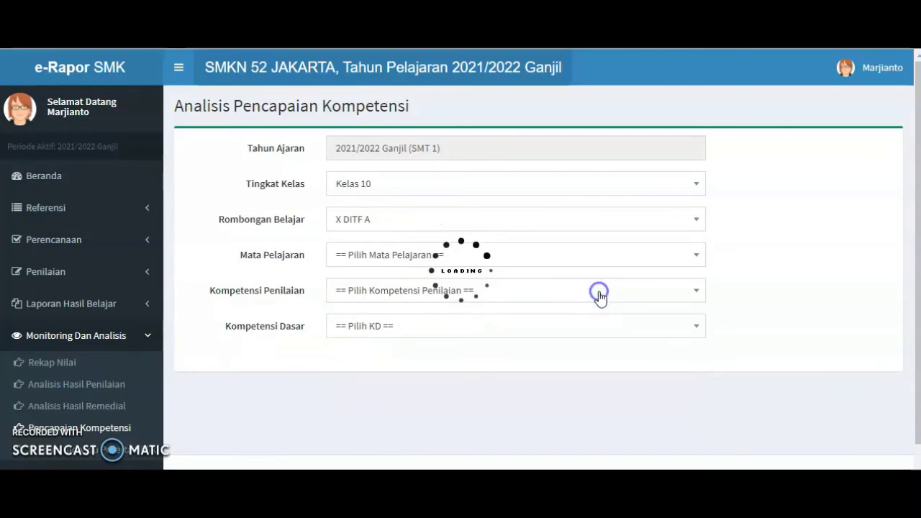
Display the competency achievement for subject Simulasi dan Komunikasi Digital, competency Pengetahuan and the first Kompetensi Dasar 3.1
click(621, 264)
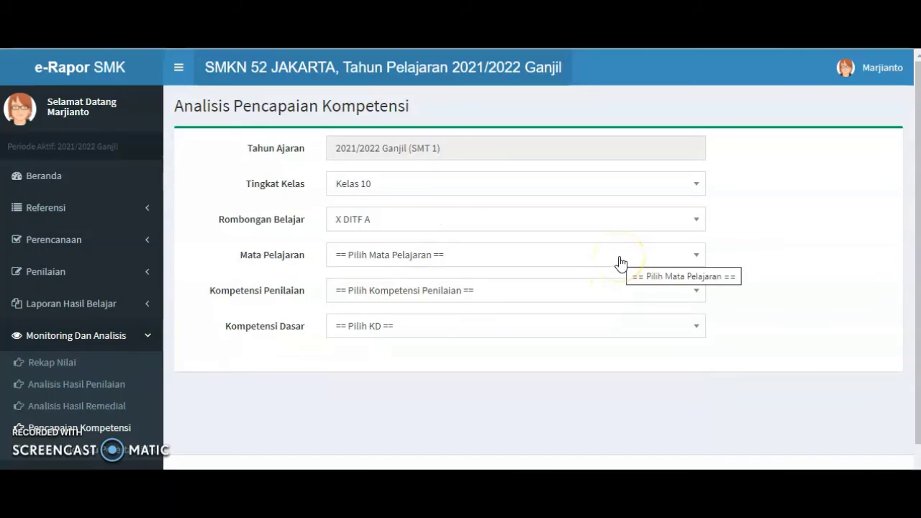
click(620, 260)
click(559, 336)
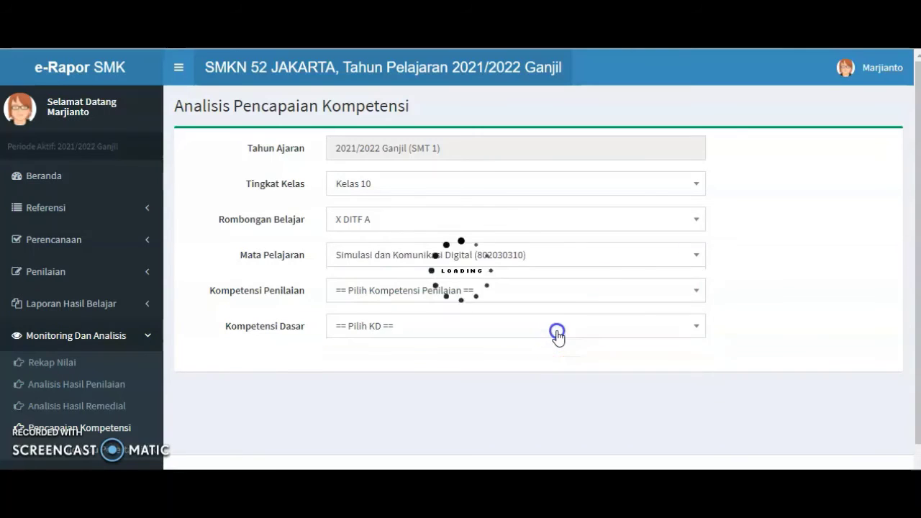
click(632, 290)
click(640, 290)
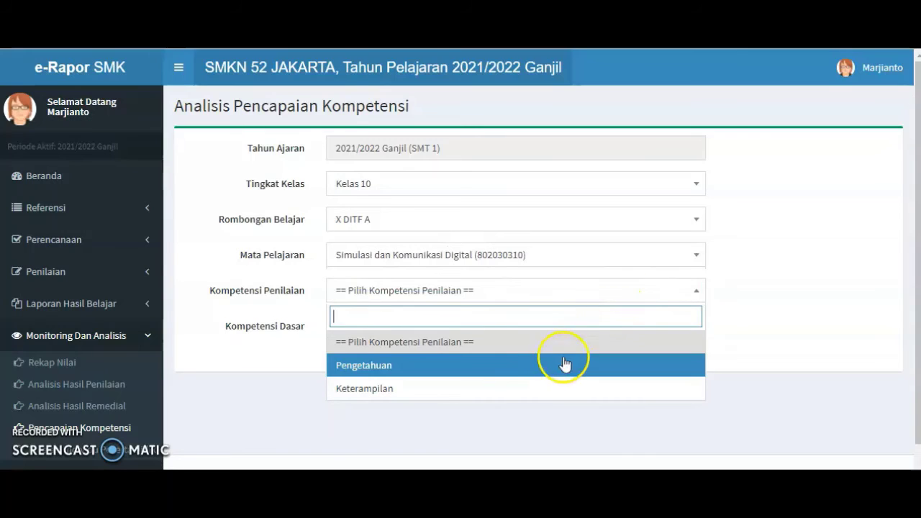
click(523, 366)
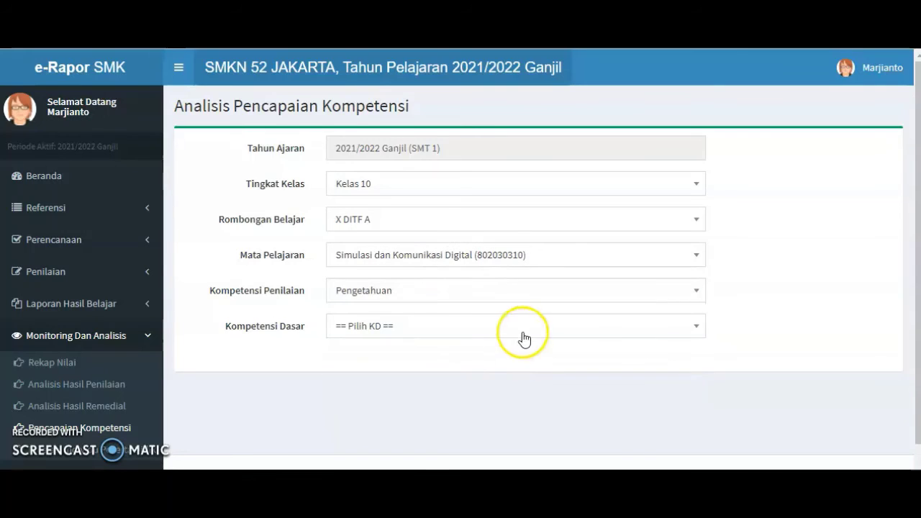
click(523, 334)
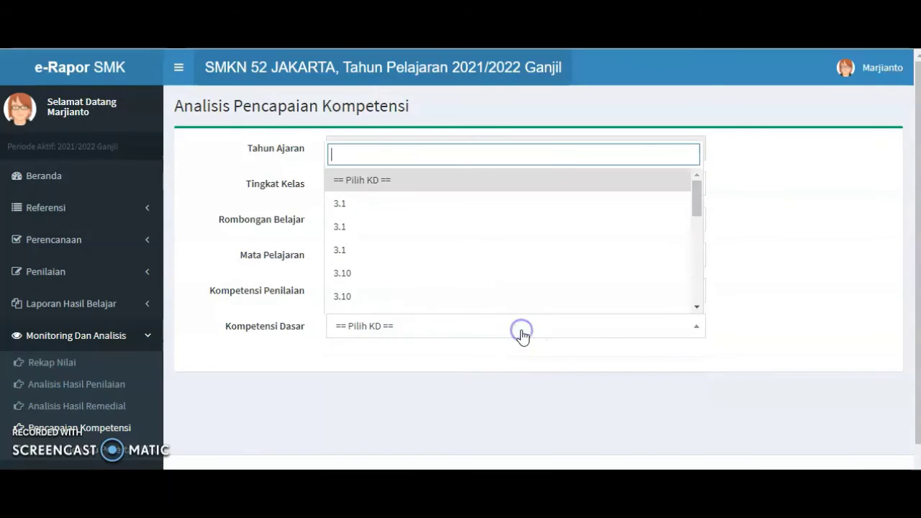
click(460, 213)
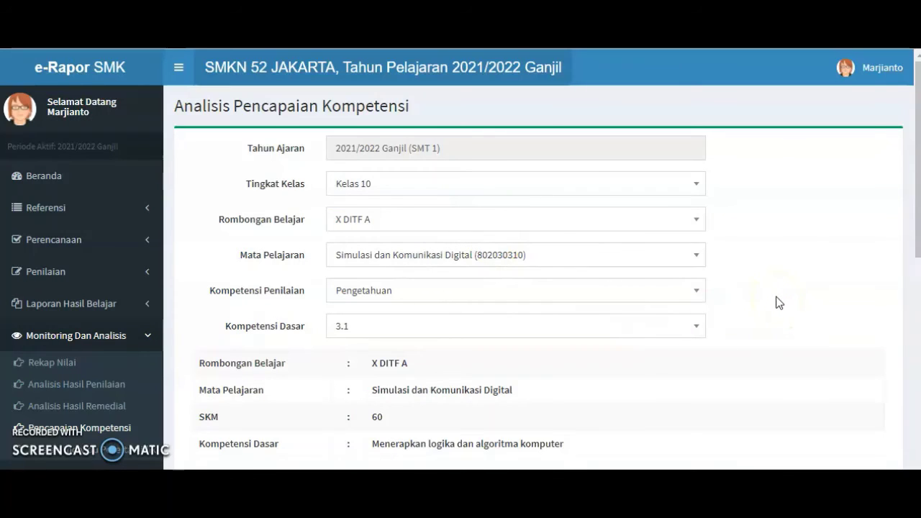
Examine the Kompetensi Dasar 3.1 details and the Nilai Peserta Didik bar chart, including the SKM line and student labels
scroll(538, 387, down, 3)
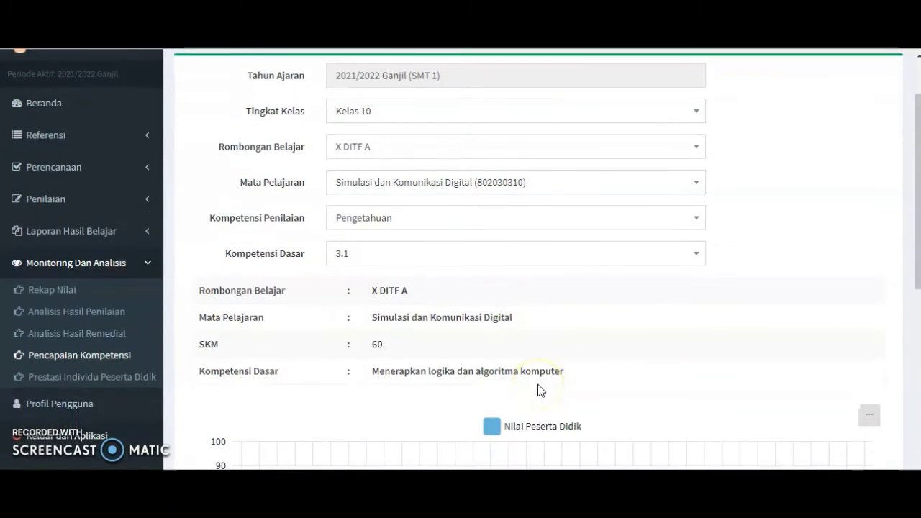
scroll(538, 385, down, 1)
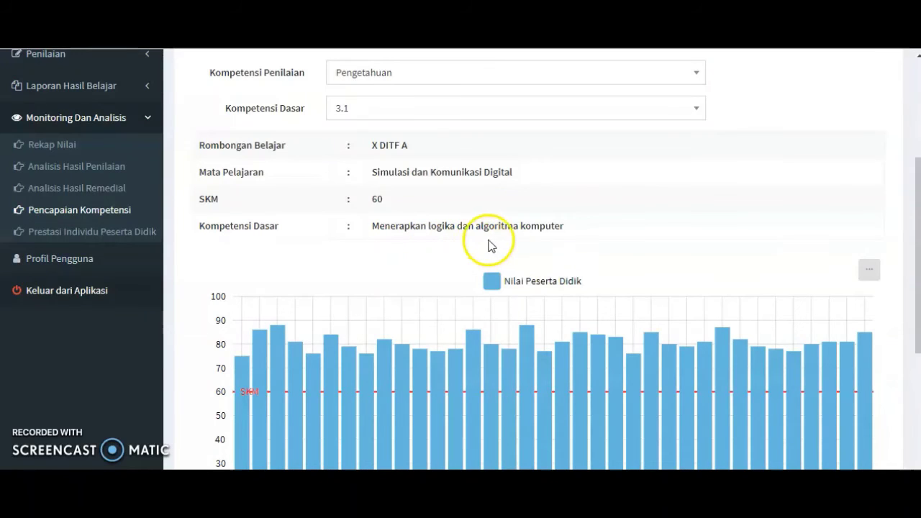
scroll(693, 257, down, 2)
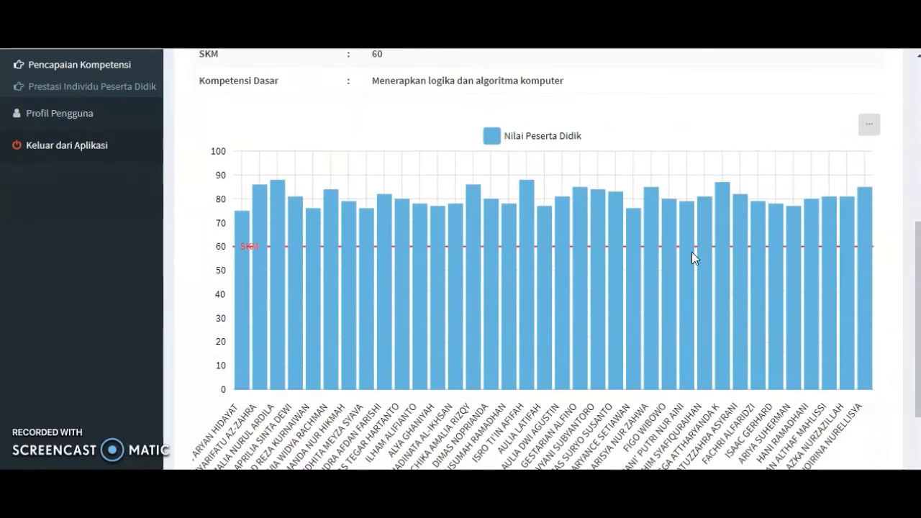
scroll(692, 250, down, 1)
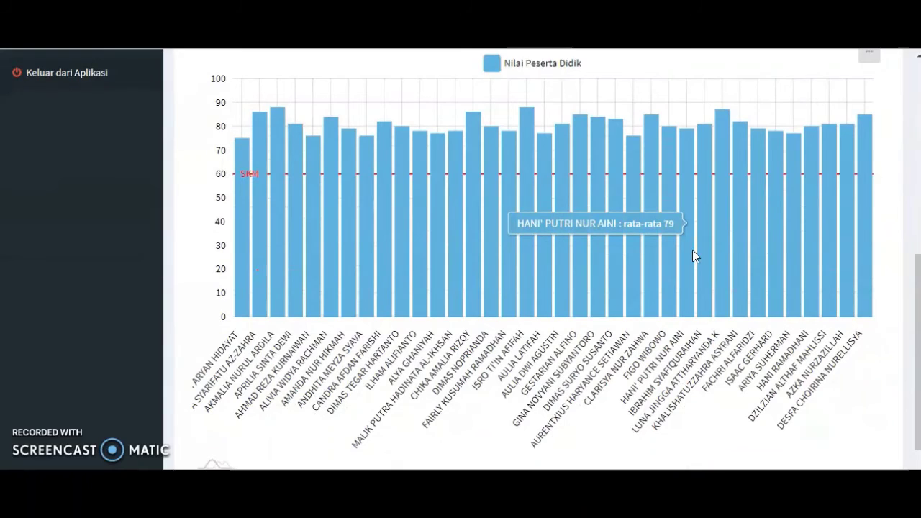
scroll(693, 249, down, 1)
scroll(692, 251, up, 2)
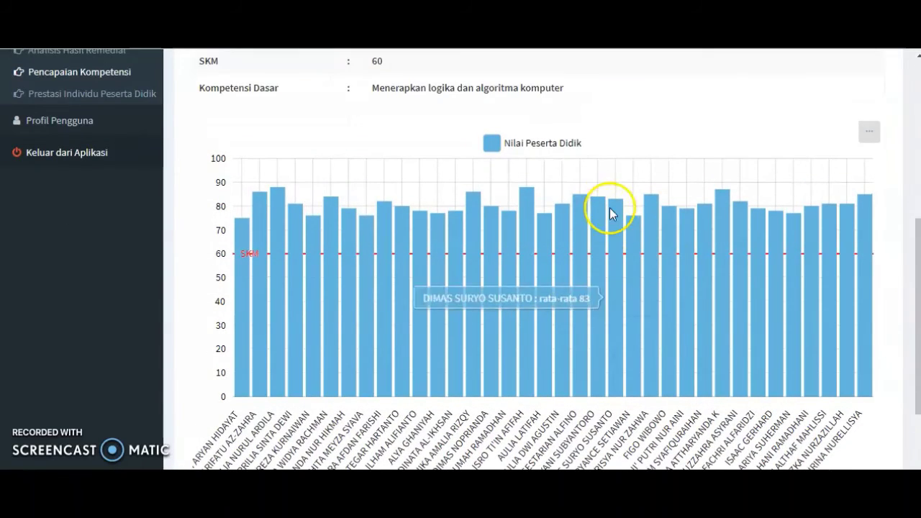
mouse_move(244, 382)
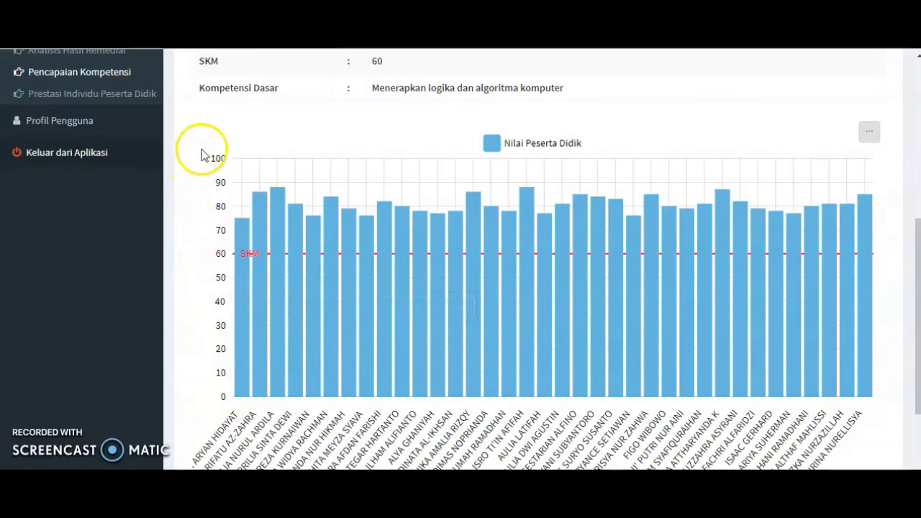
scroll(219, 346, down, 1)
scroll(220, 345, down, 3)
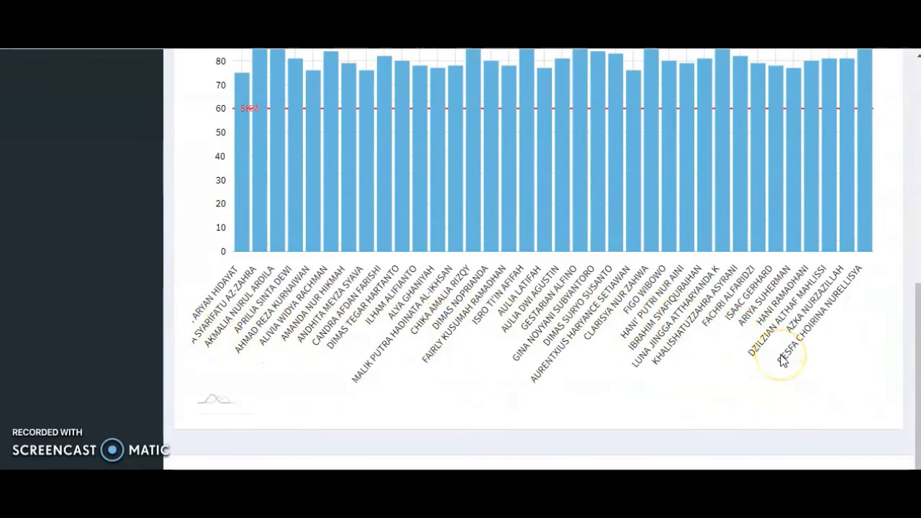
scroll(783, 360, up, 4)
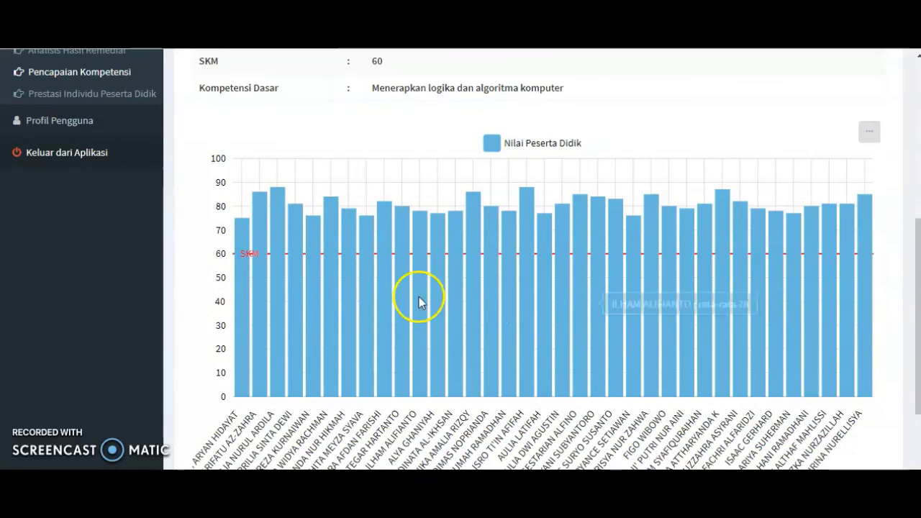
Check individual students' average scores on the Nilai Peserta Didik chart against the SKM line
mouse_move(240, 256)
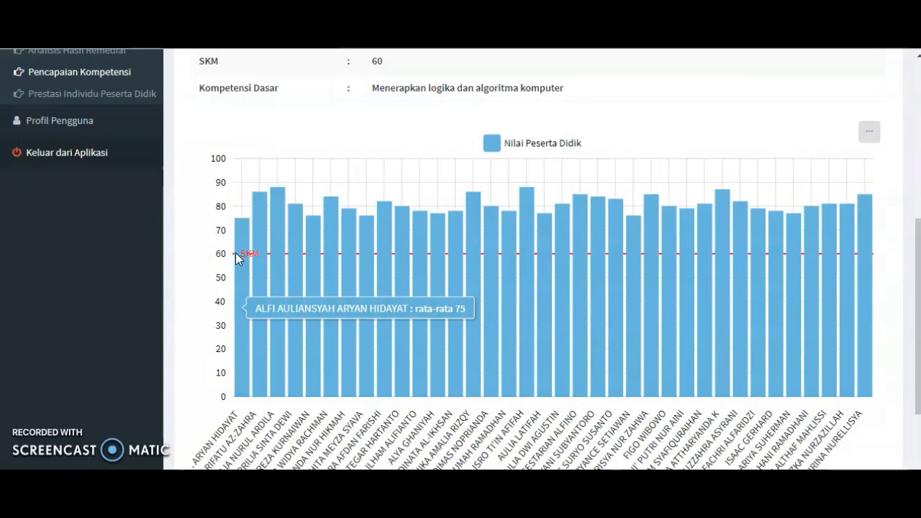
click(241, 323)
click(239, 285)
click(277, 201)
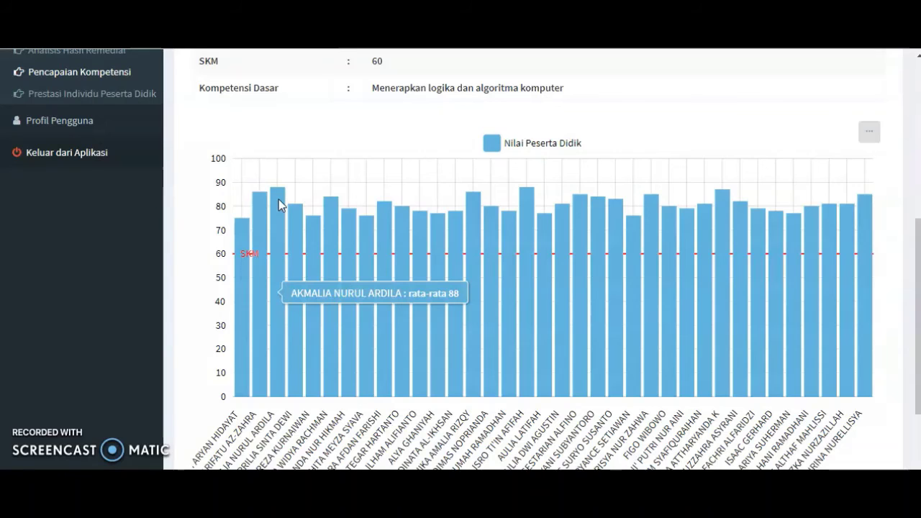
click(505, 237)
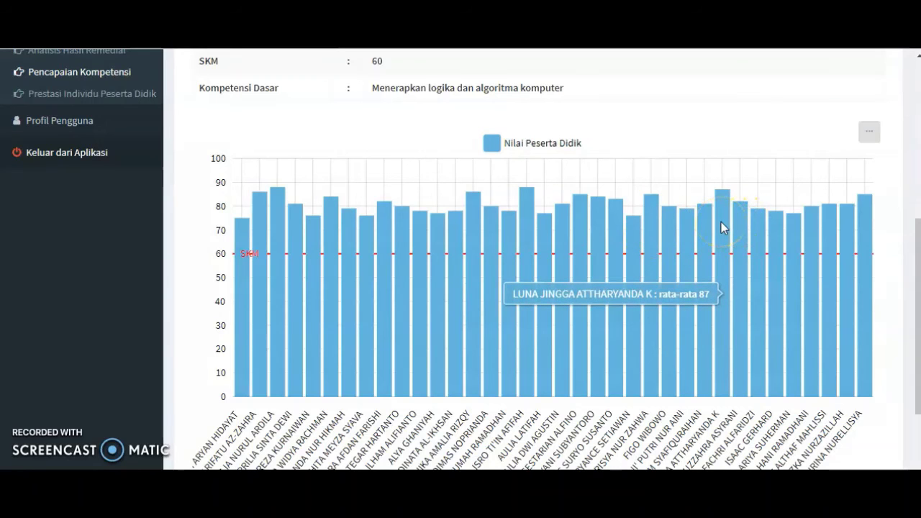
Switch the Kompetensi Dasar to the first 3.10 entry and view its description and achievement chart
scroll(542, 224, up, 4)
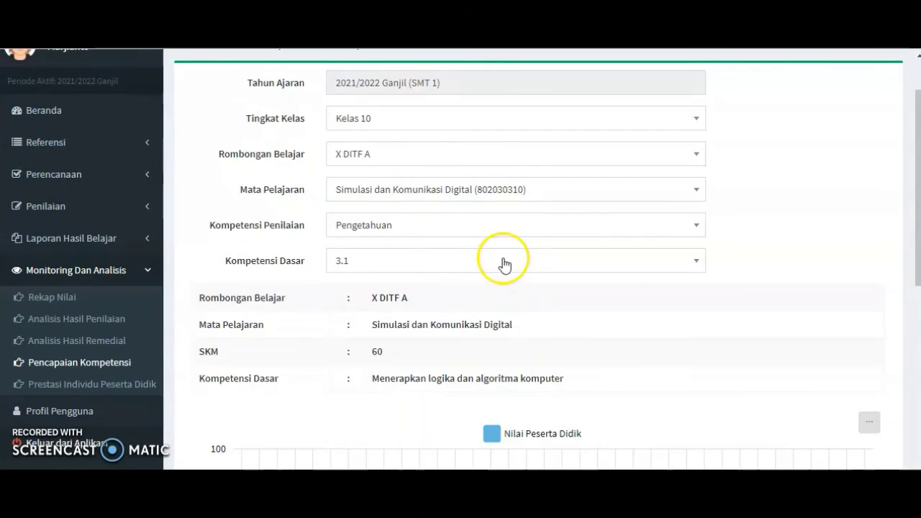
click(503, 260)
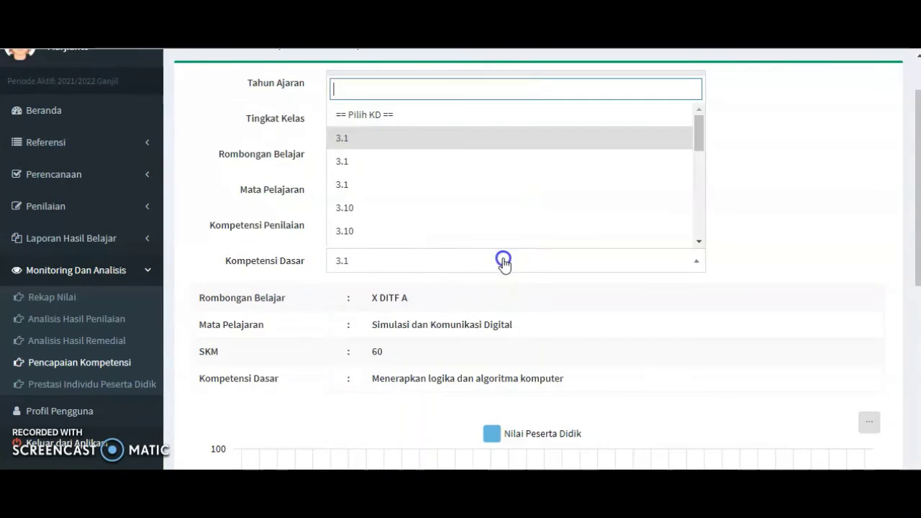
click(410, 210)
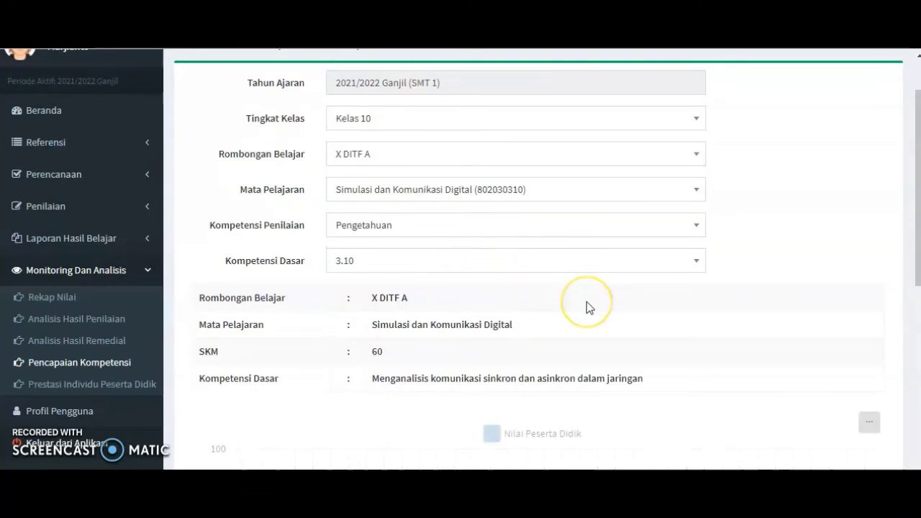
scroll(587, 301, down, 1)
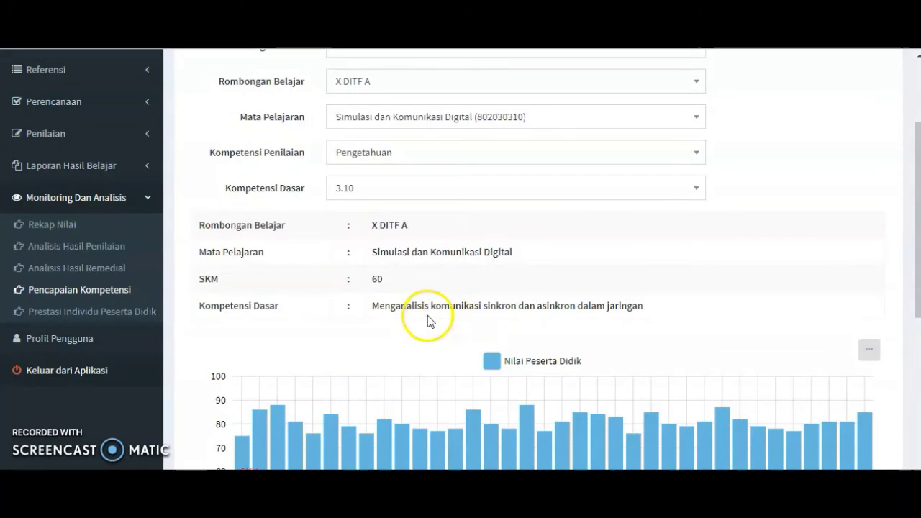
Check individual students' averages against the SKM line on the Kompetensi Dasar 3.10 chart
scroll(424, 316, down, 2)
scroll(412, 313, down, 1)
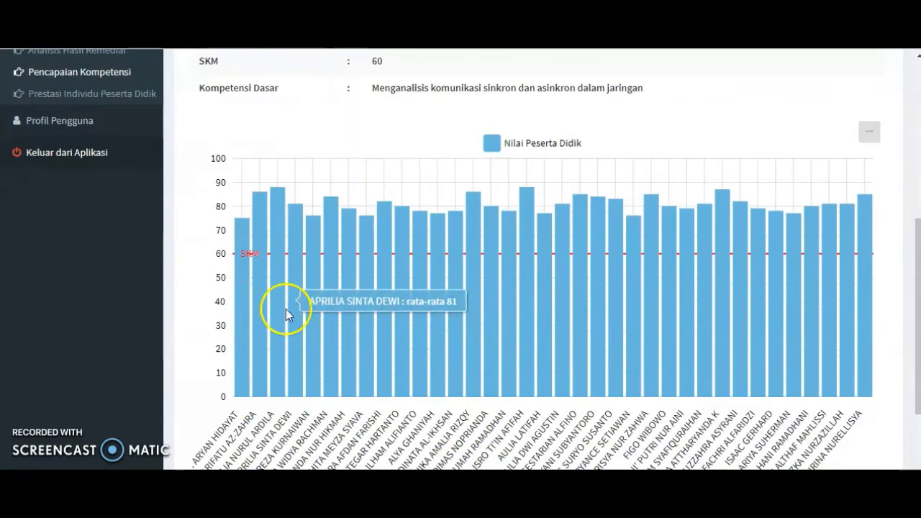
mouse_move(690, 320)
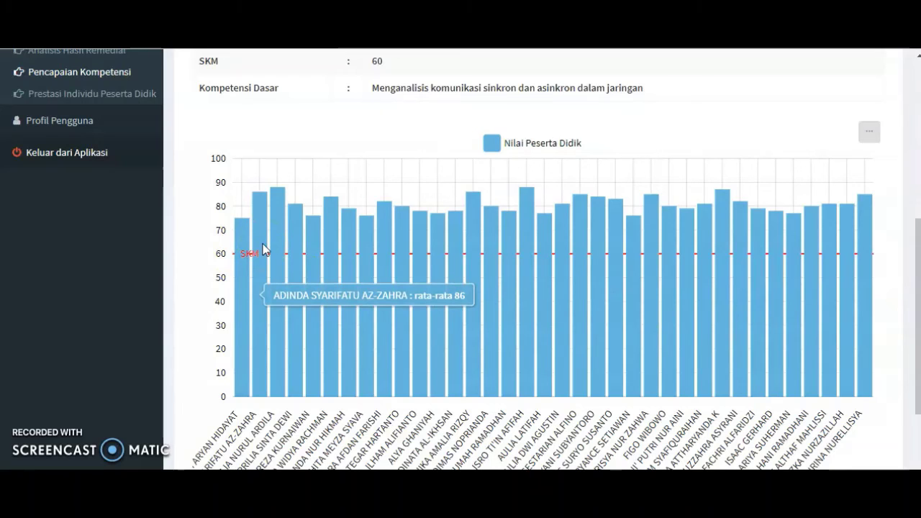
mouse_move(472, 222)
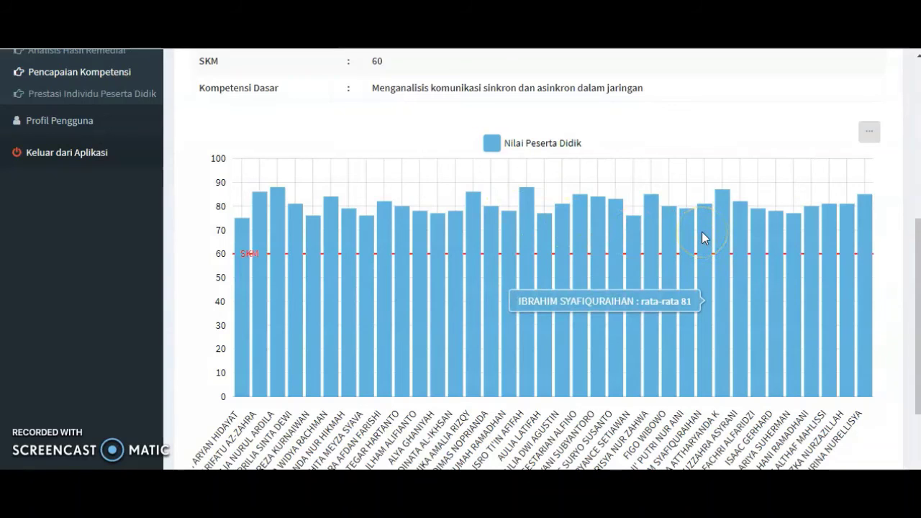
Switch the Kompetensi Penilaian to Keterampilan and display the achievement for Kompetensi Dasar 4.1
scroll(542, 239, up, 3)
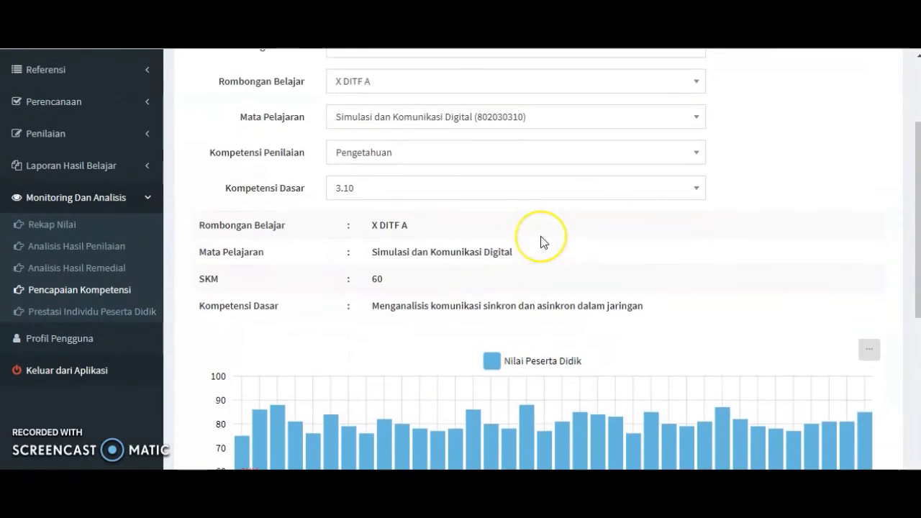
scroll(542, 241, up, 2)
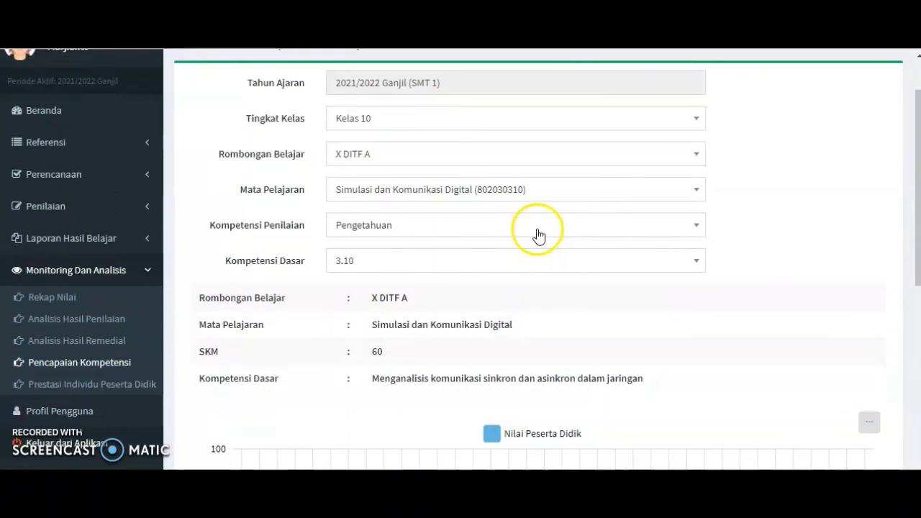
click(452, 227)
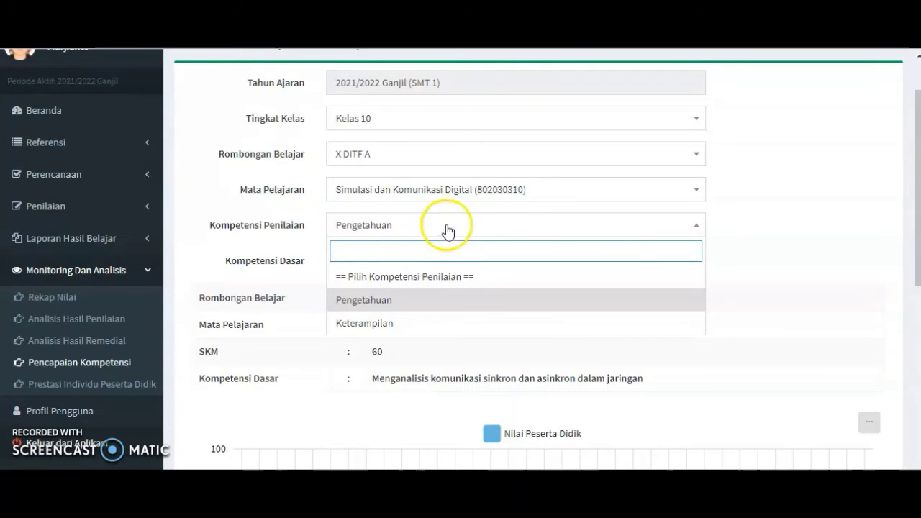
click(411, 323)
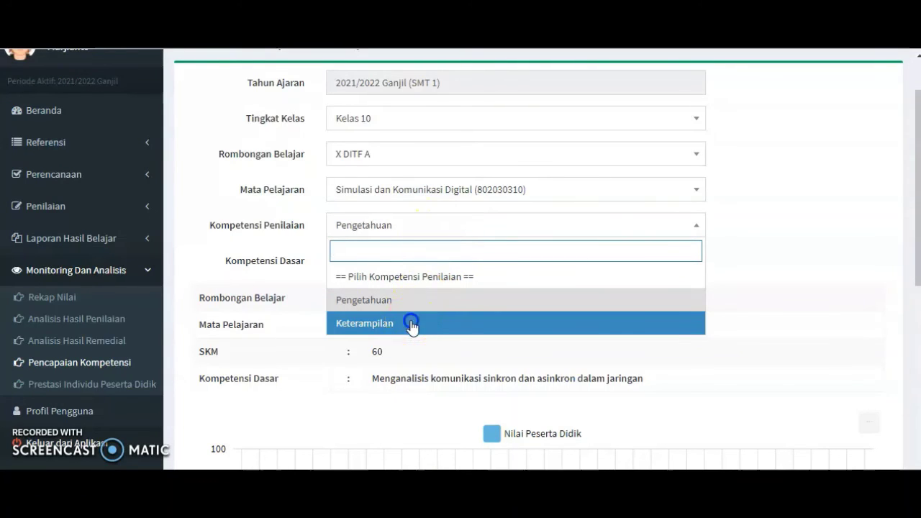
click(465, 262)
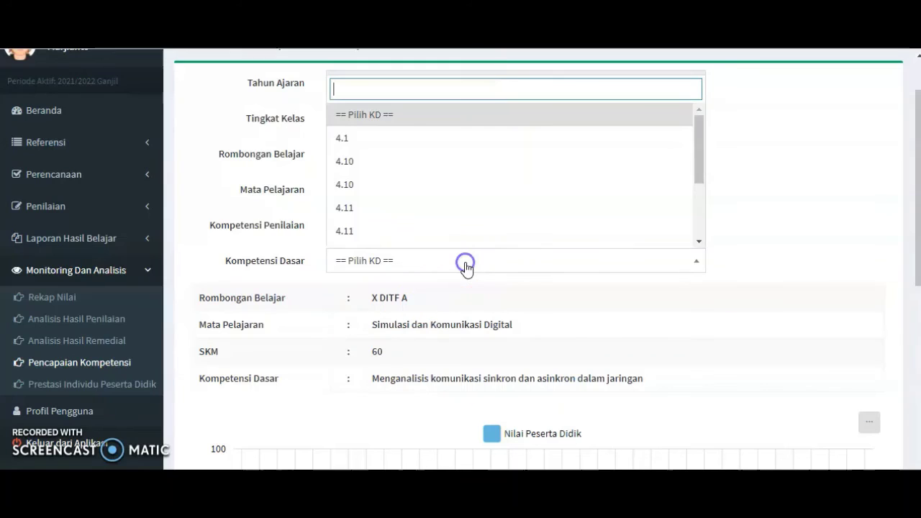
click(409, 141)
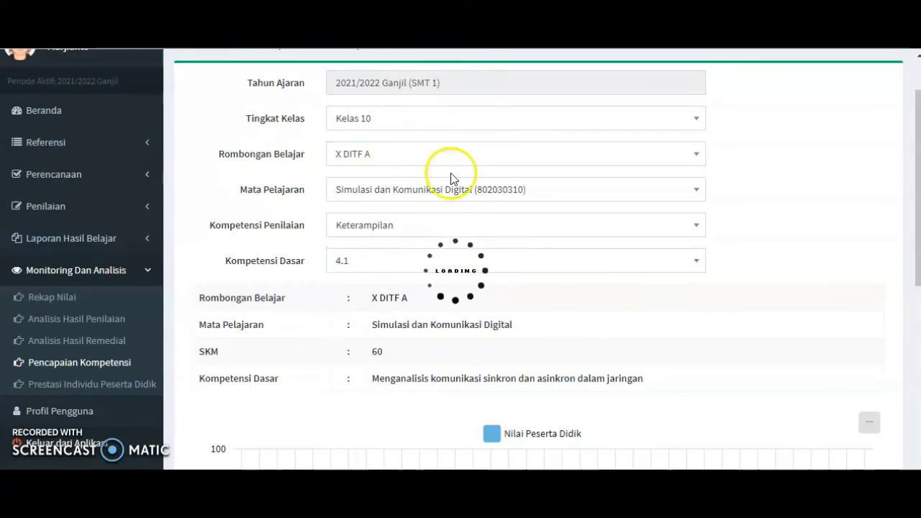
Examine the Kompetensi Dasar 4.1 description and individual students' averages on the Nilai Peserta Didik chart
scroll(601, 328, down, 2)
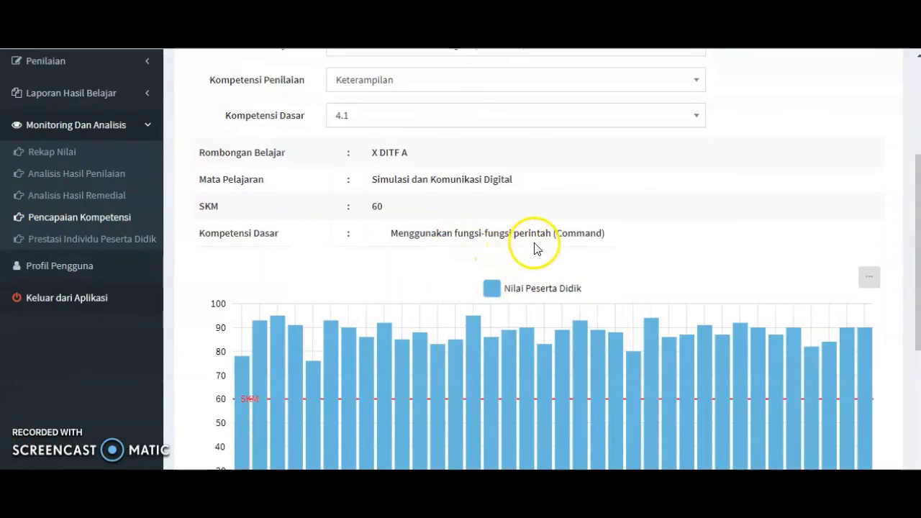
scroll(574, 260, down, 2)
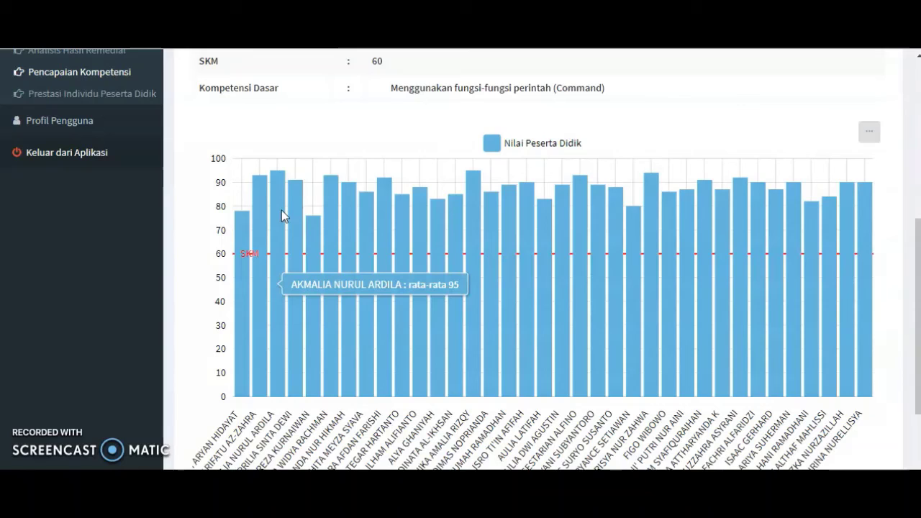
click(435, 219)
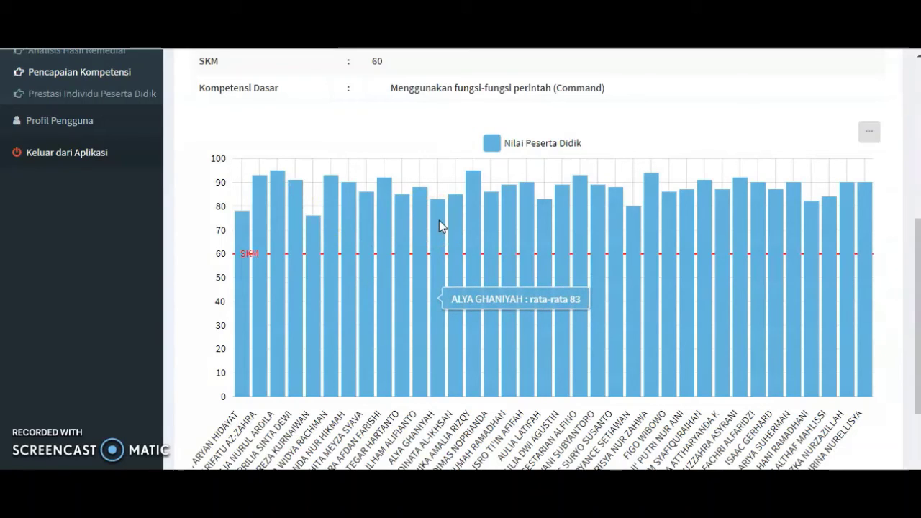
click(449, 222)
click(545, 224)
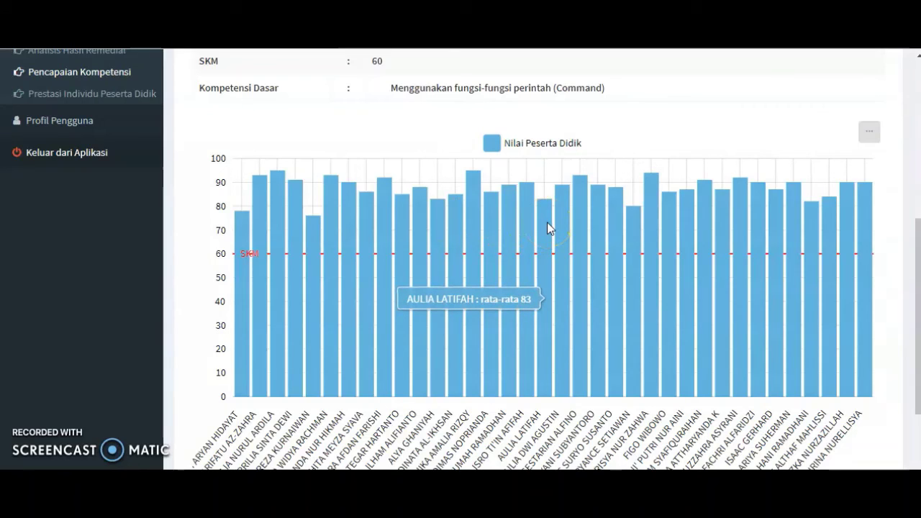
click(634, 221)
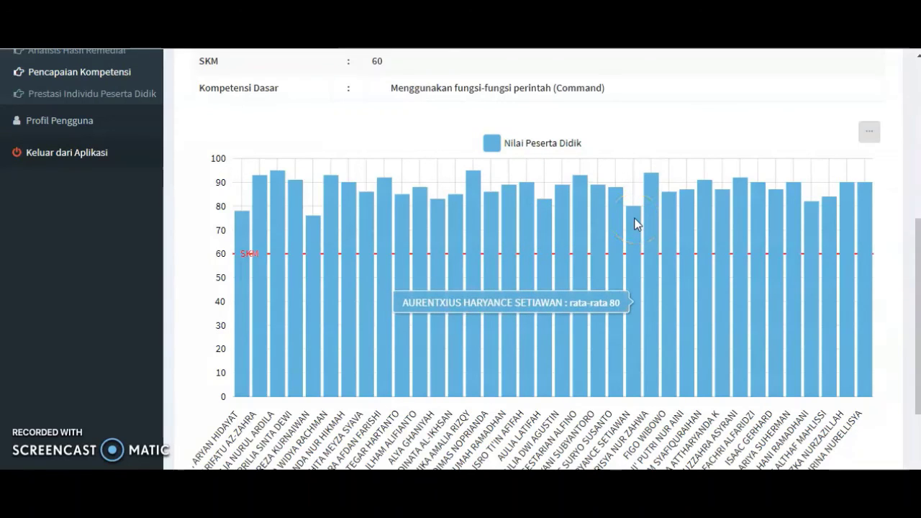
click(656, 189)
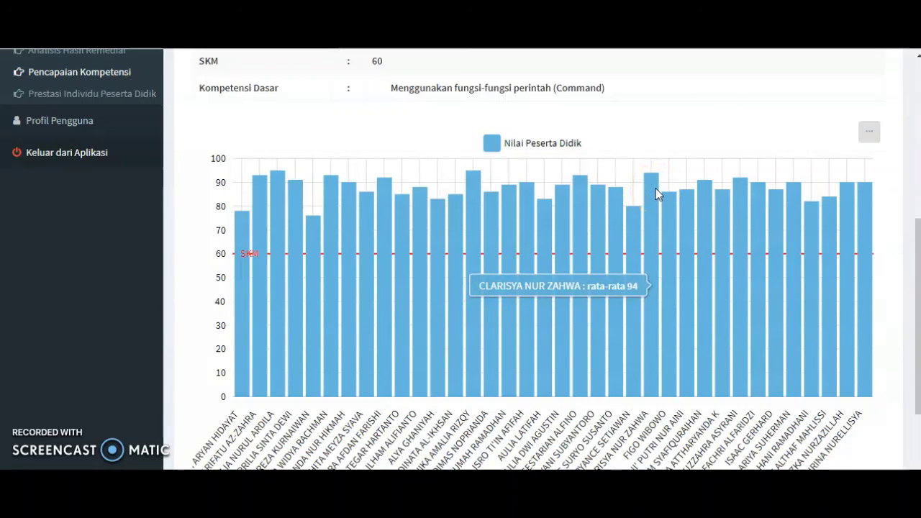
Change the Kompetensi Dasar to the second 4.11 entry for the Keterampilan assessment
scroll(652, 192, up, 2)
click(551, 192)
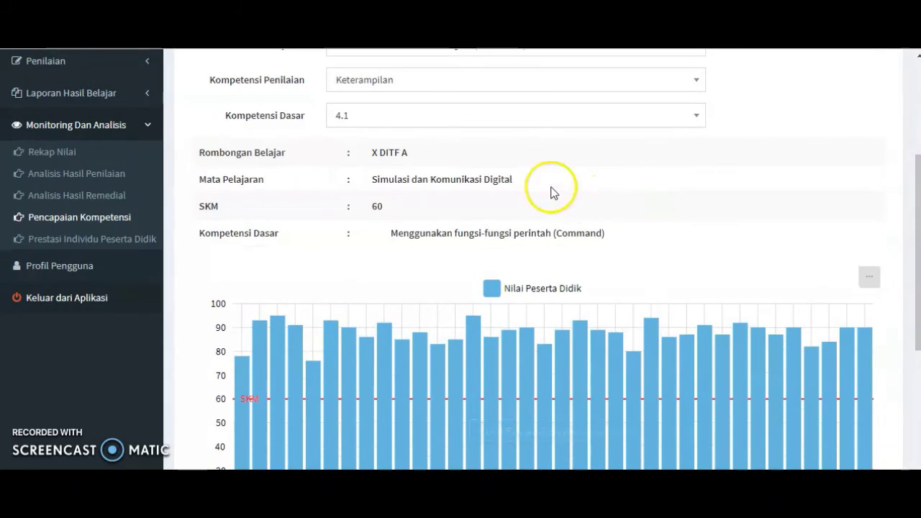
click(457, 118)
scroll(504, 159, up, 3)
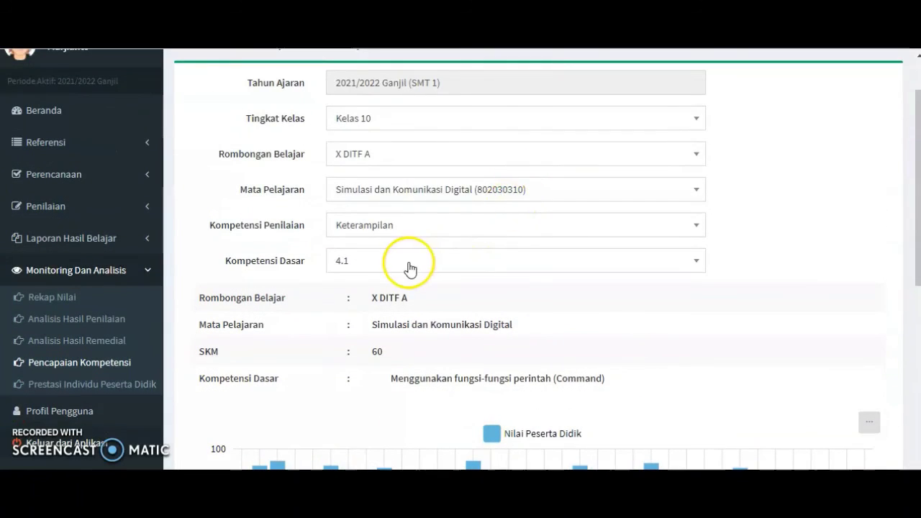
click(408, 265)
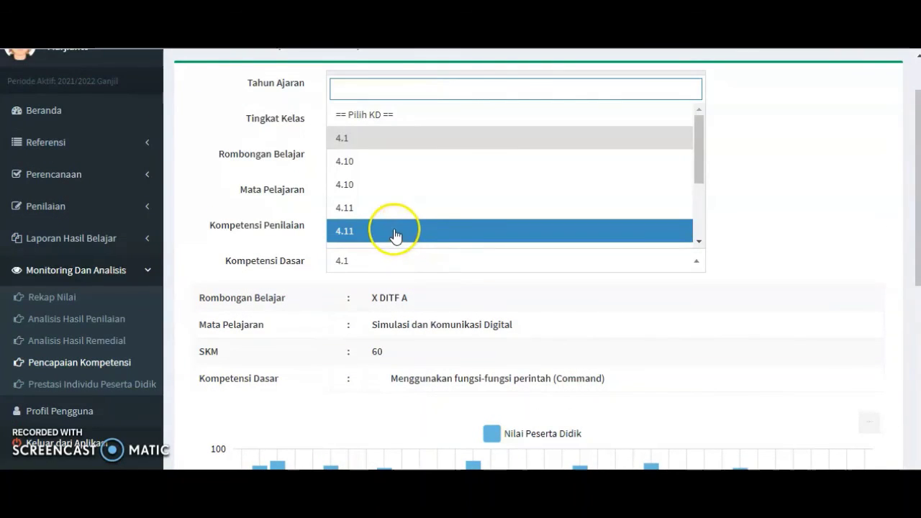
click(394, 231)
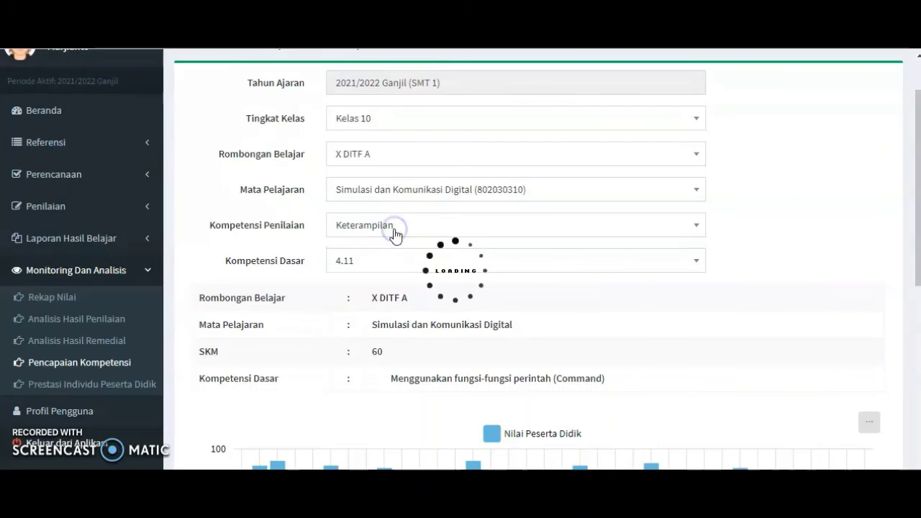
Review the Kompetensi Dasar 4.11 description and compare several students' averages with the SKM line on its chart
scroll(709, 310, down, 2)
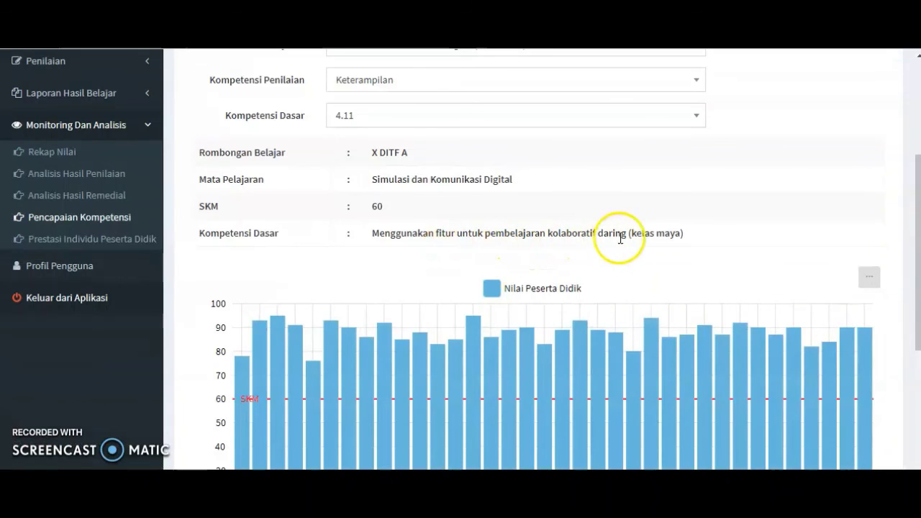
scroll(454, 268, down, 1)
scroll(449, 268, down, 3)
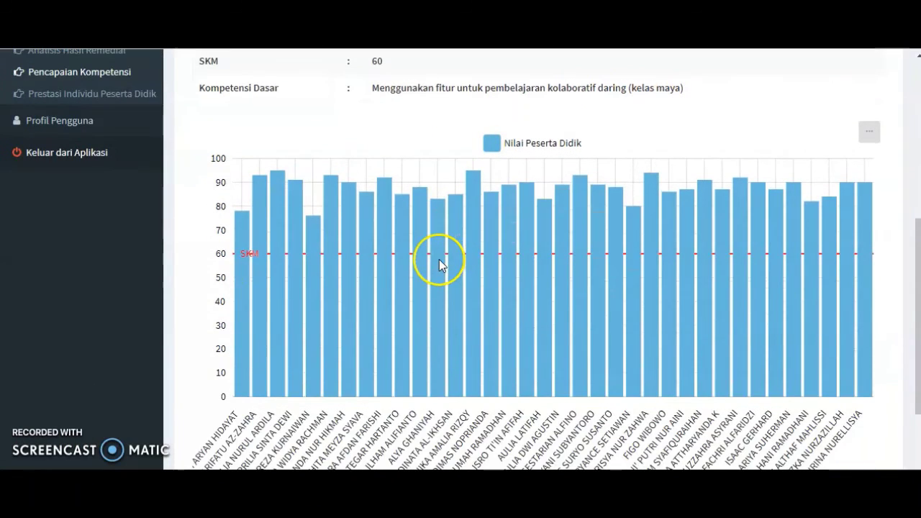
mouse_move(285, 200)
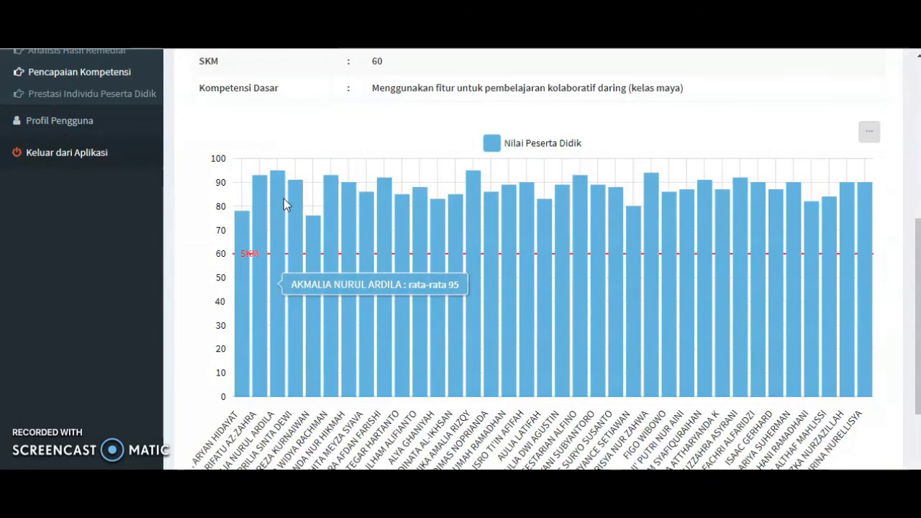
mouse_move(471, 224)
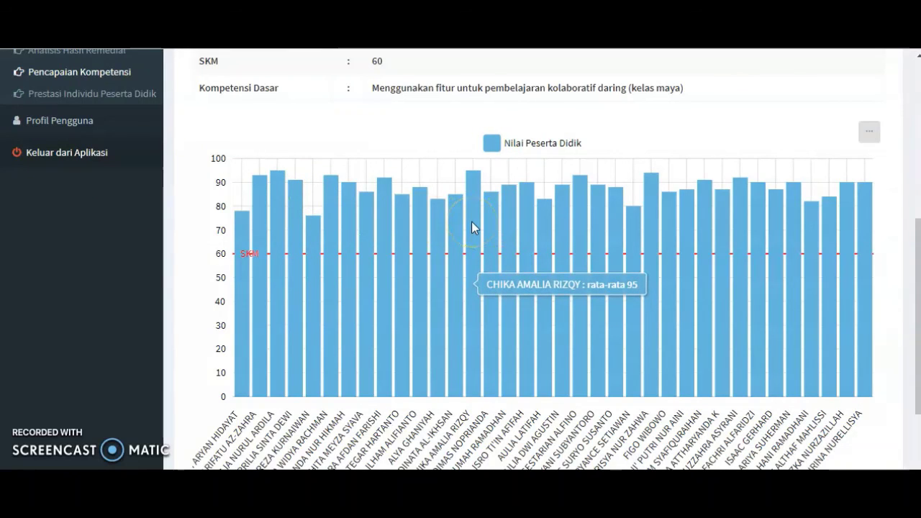
mouse_move(659, 213)
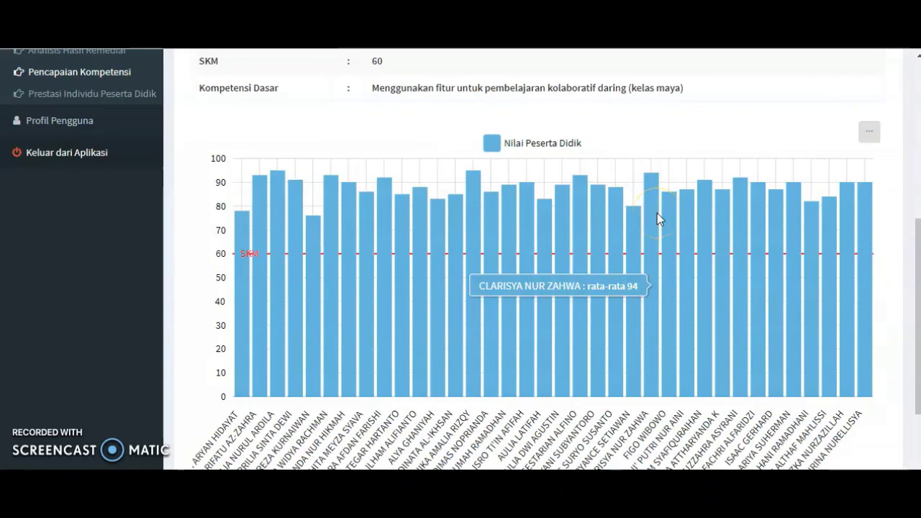
mouse_move(599, 220)
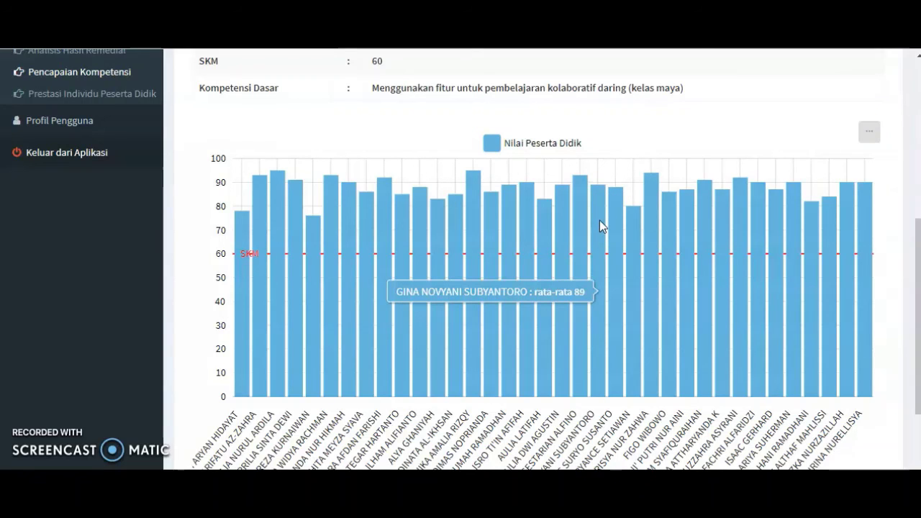
Change the Rombongan Belajar to X TP A and select the subject Simulasi dan Komunikasi Digital (802030310)
scroll(600, 220, up, 5)
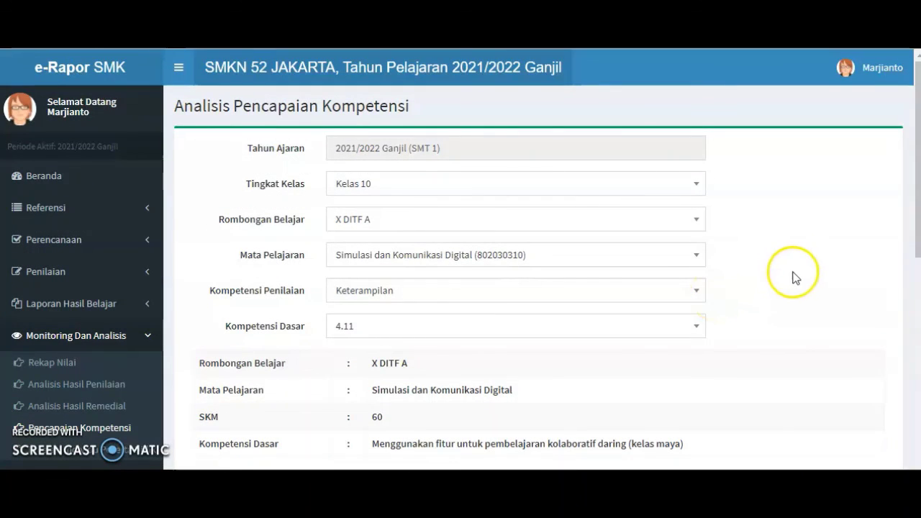
click(550, 225)
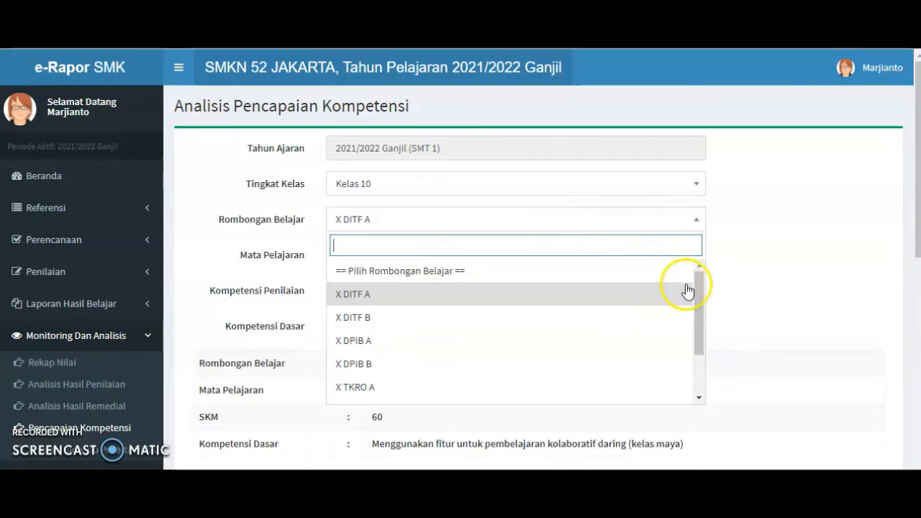
drag(698, 283, 709, 365)
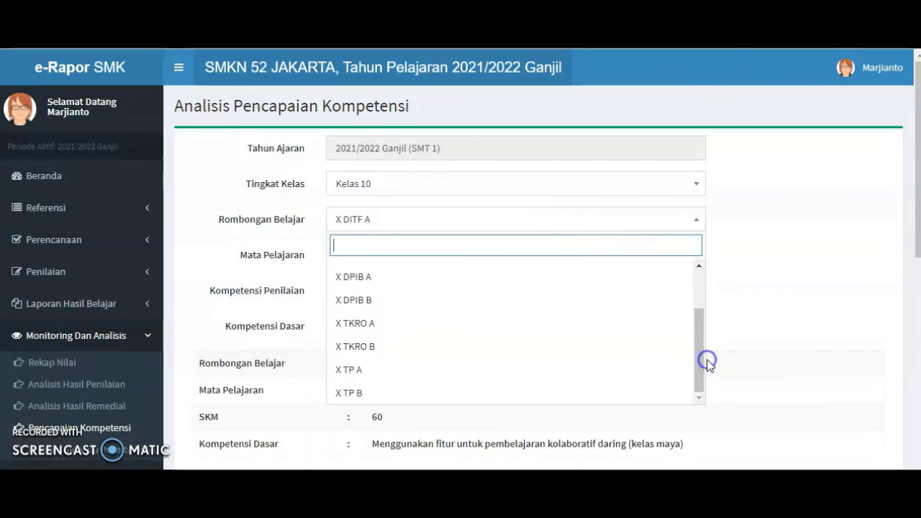
click(460, 367)
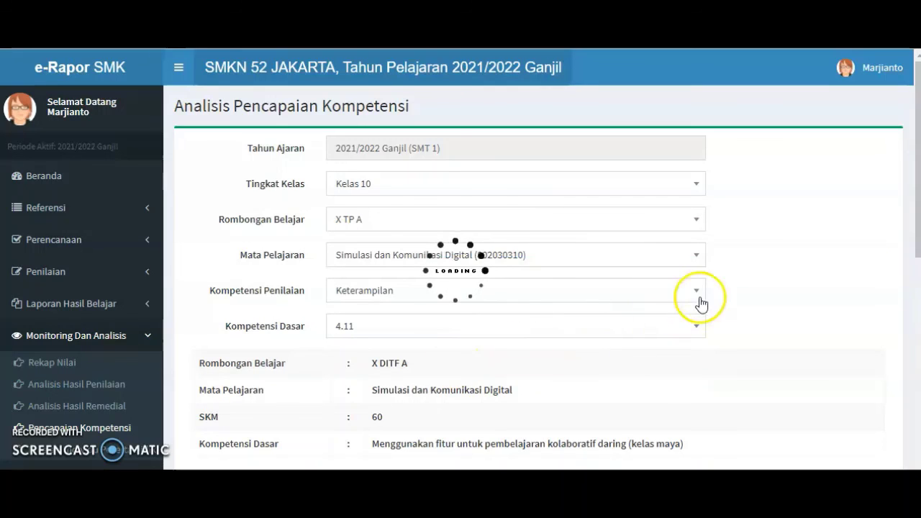
click(631, 253)
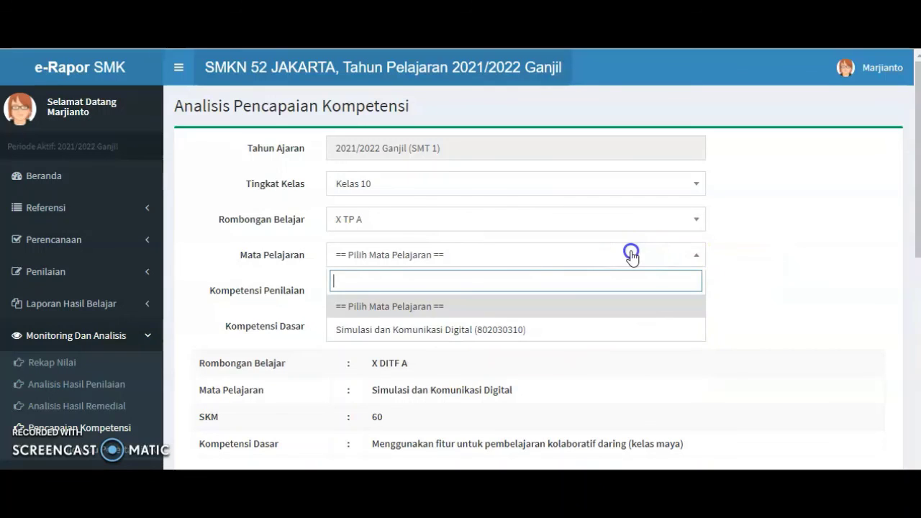
click(545, 327)
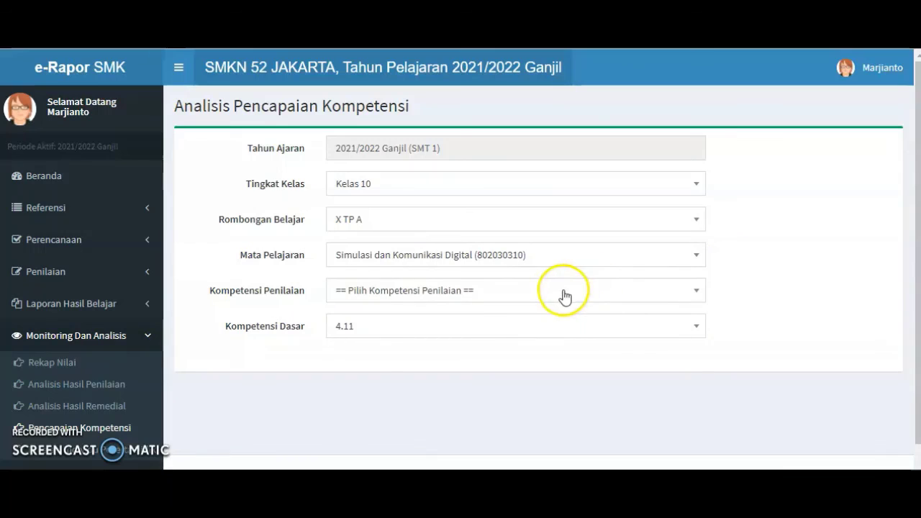
Display the Pengetahuan achievement for the second 3.6 Kompetensi Dasar entry and view its details and chart
click(565, 296)
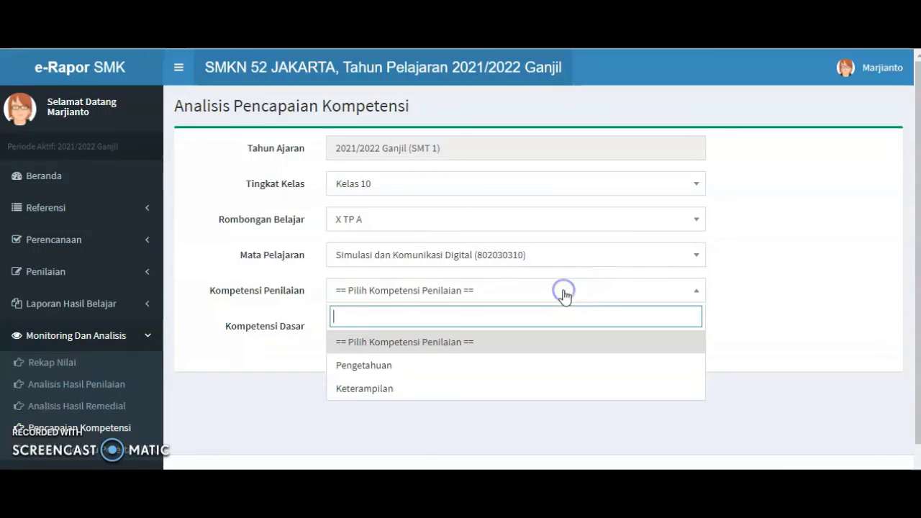
click(488, 374)
click(506, 327)
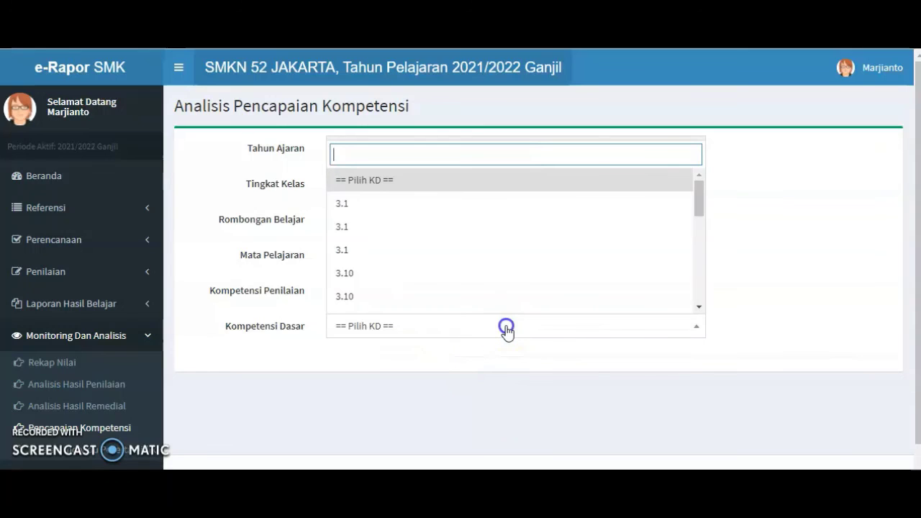
click(700, 198)
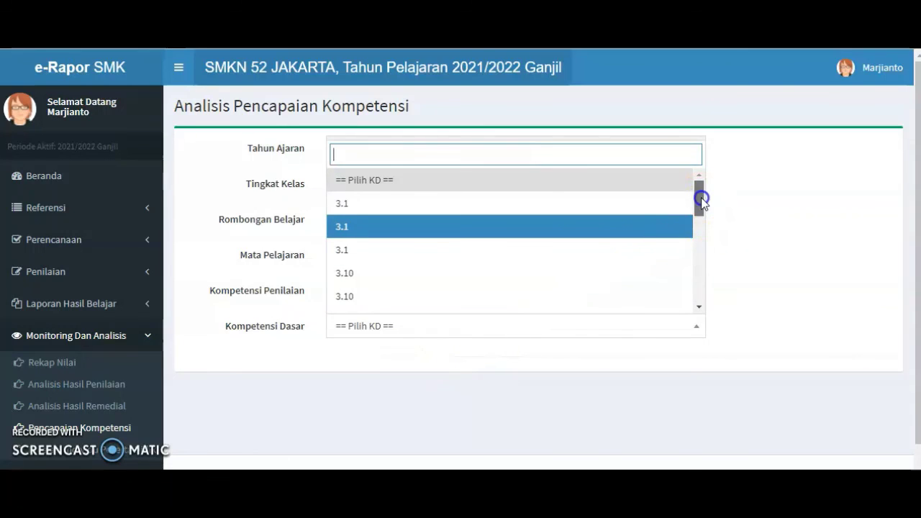
drag(701, 198, 701, 293)
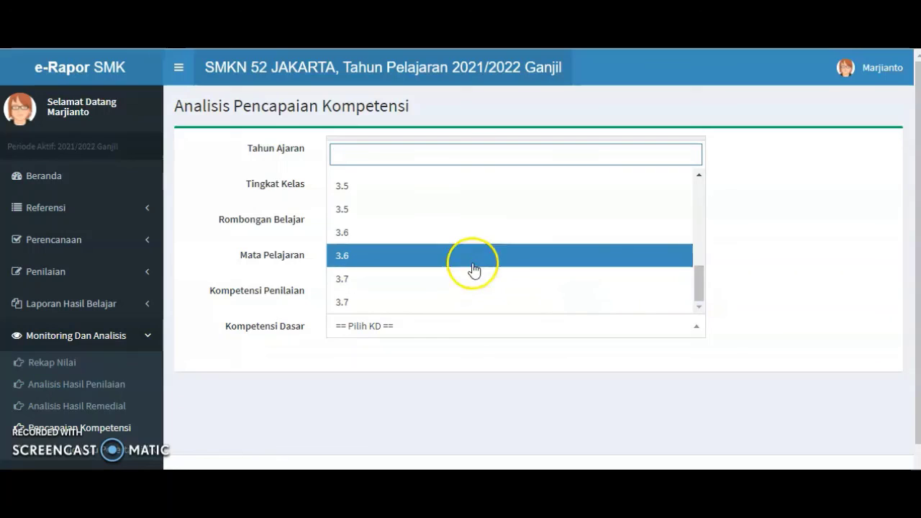
click(432, 261)
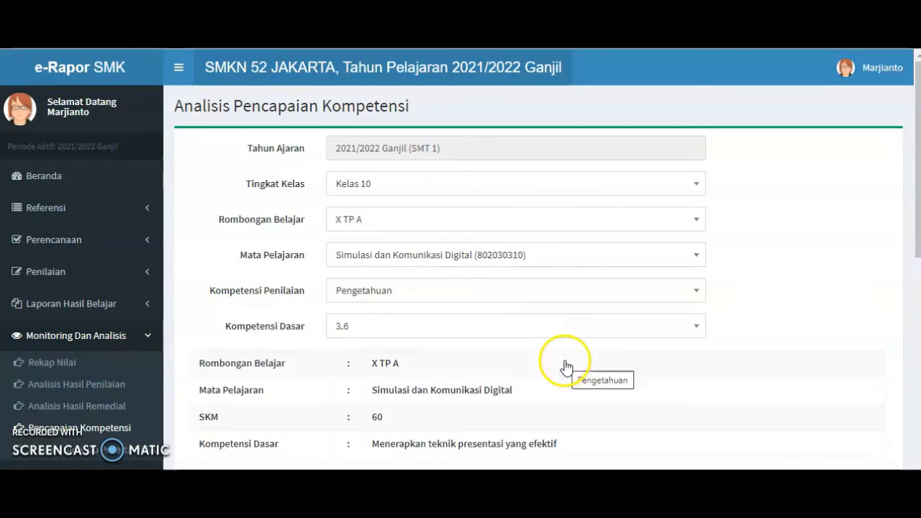
scroll(566, 366, down, 2)
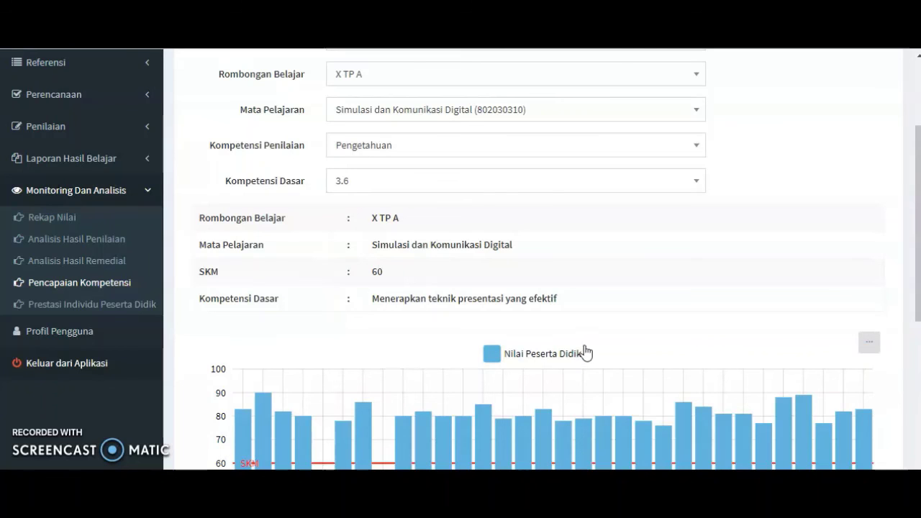
click(647, 347)
Look through the other class groups available under Rombongan Belajar, keeping X TP A selected
scroll(647, 352, up, 3)
click(620, 309)
click(633, 227)
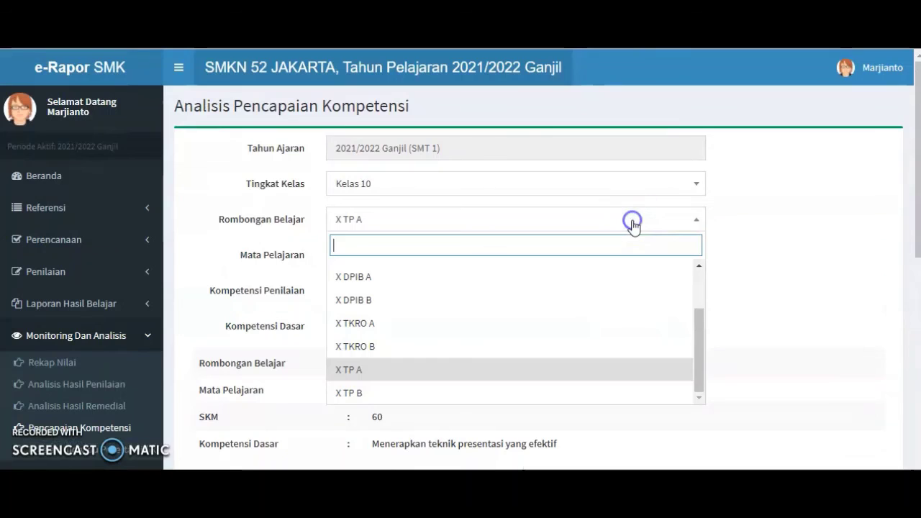
drag(696, 340, 701, 366)
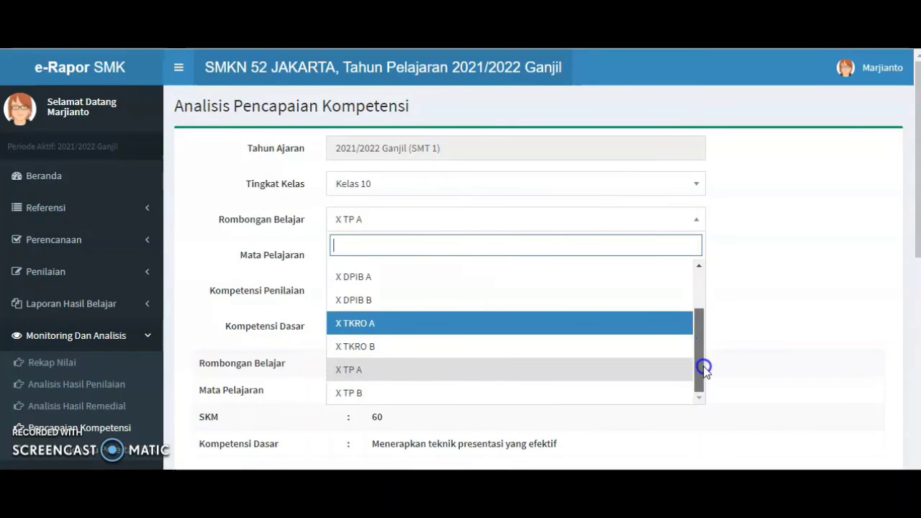
click(786, 303)
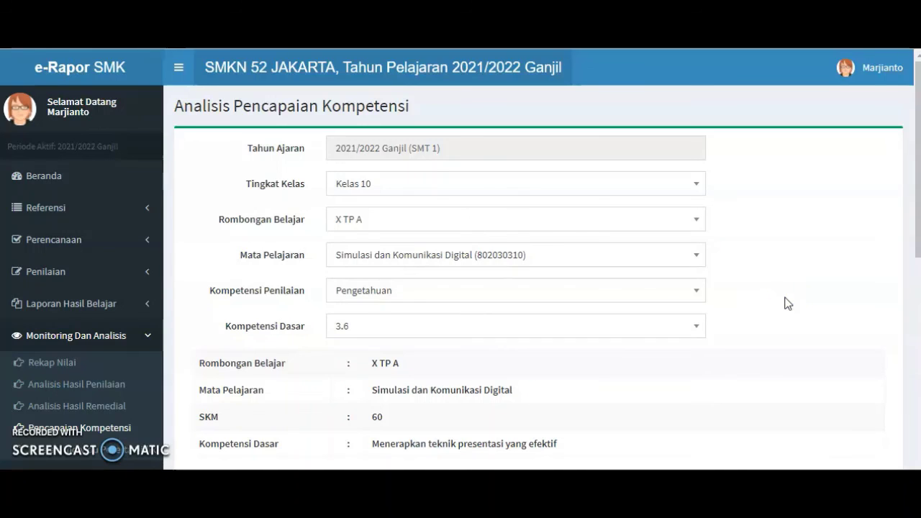